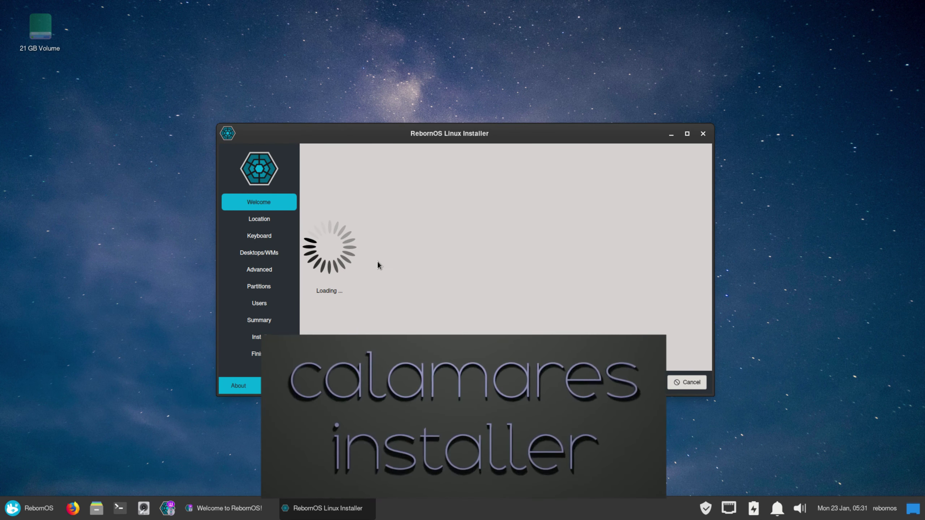
Show the installer's About information, version 3.3.0-alpha3 for RebornOS 2023.01.03.
{"action": "left_click", "coordinate": [238, 387]}
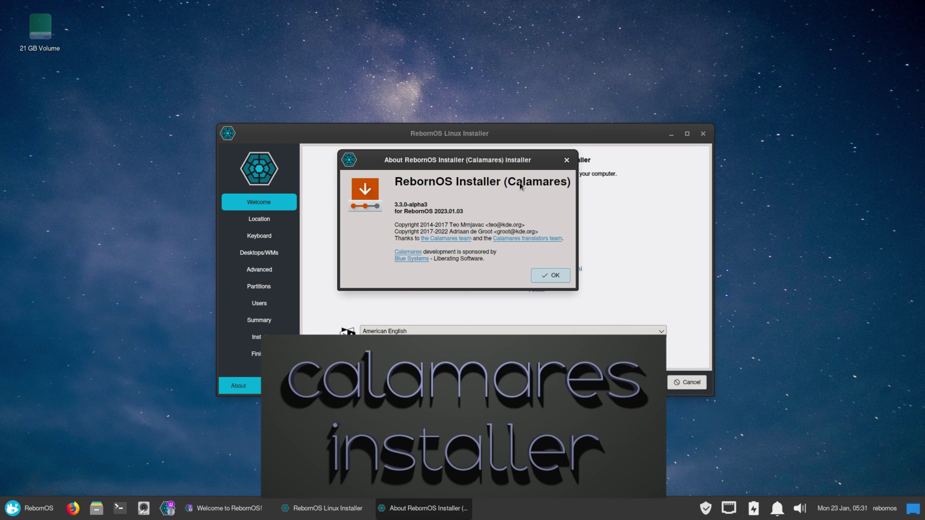
Dismiss About, then accept the Welcome, Los Angeles location and English (US) keyboard defaults.
{"action": "left_click", "coordinate": [567, 160]}
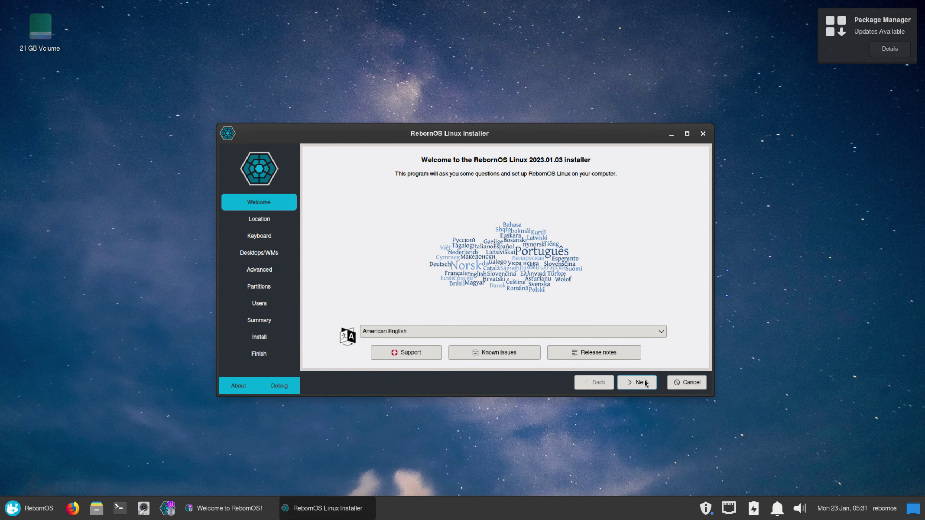
{"action": "left_click", "coordinate": [643, 382]}
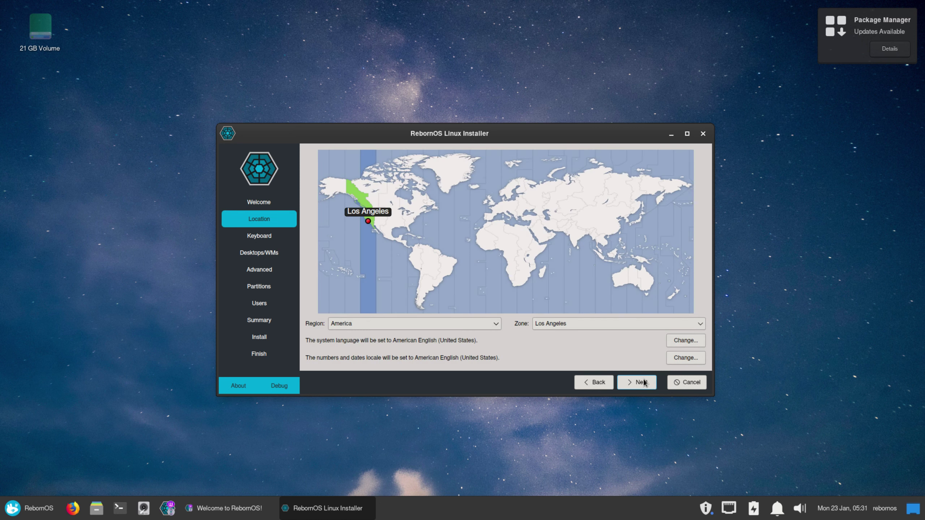
{"action": "left_click", "coordinate": [643, 382]}
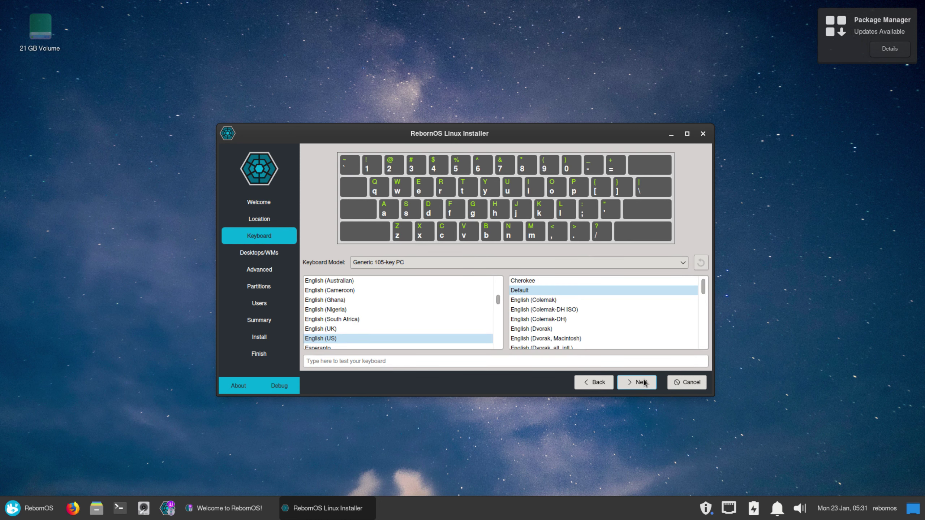
{"action": "left_click", "coordinate": [644, 382]}
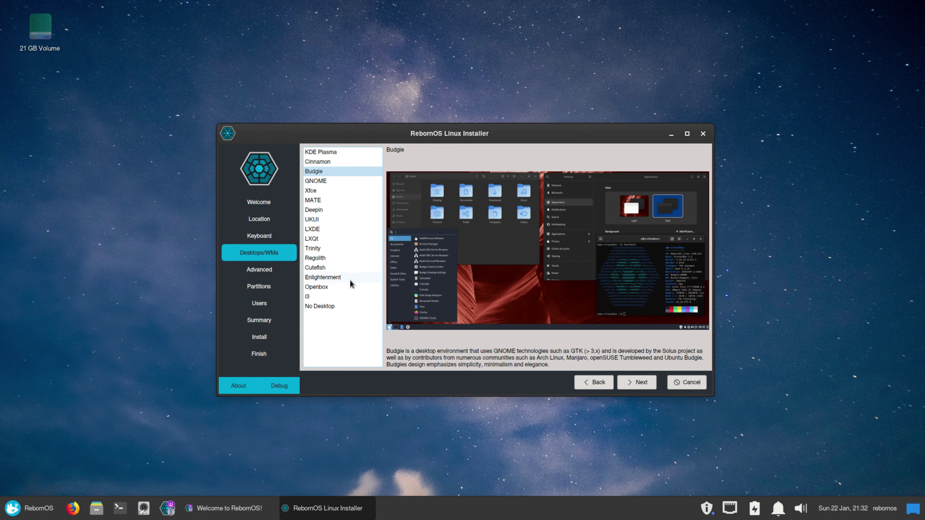
Preview the Enlightenment, Cinnamon, KDE Plasma, Budgie, GNOME, Xfce, MATE, Deepin and UKUI desktops.
{"action": "left_click", "coordinate": [325, 279]}
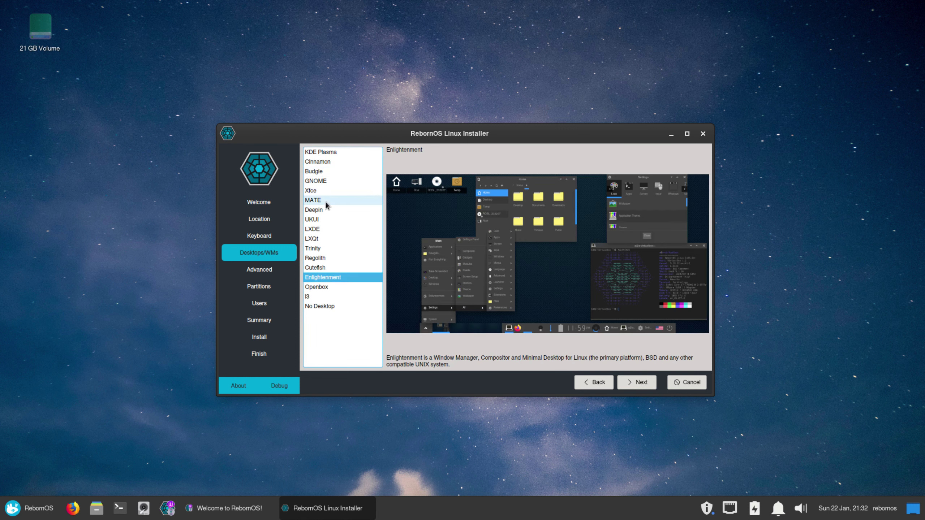
{"action": "left_click", "coordinate": [321, 164]}
{"action": "left_click", "coordinate": [316, 153]}
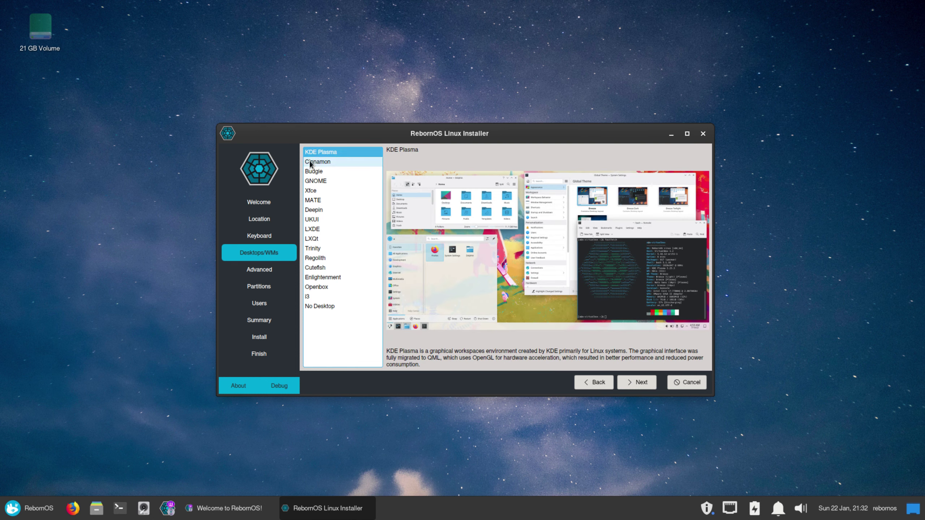
{"action": "left_click", "coordinate": [316, 162]}
{"action": "left_click", "coordinate": [318, 174]}
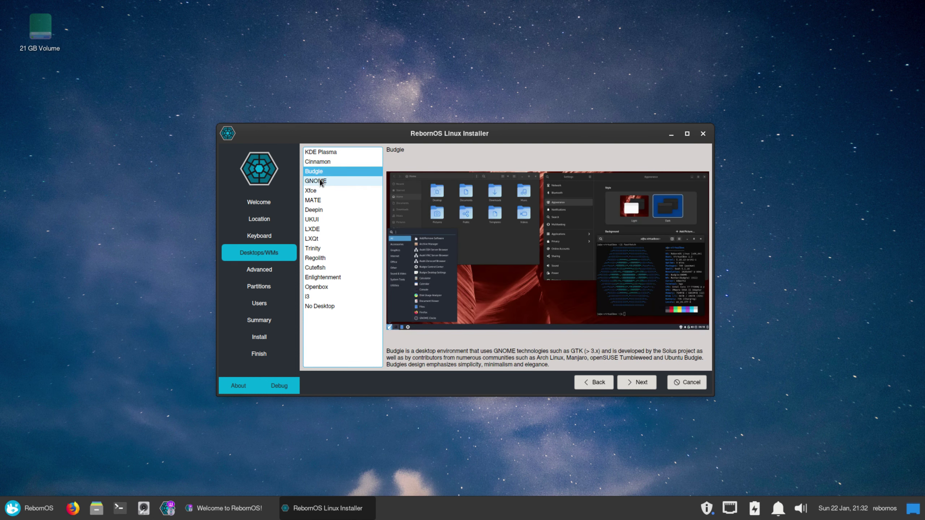
{"action": "left_click", "coordinate": [319, 182]}
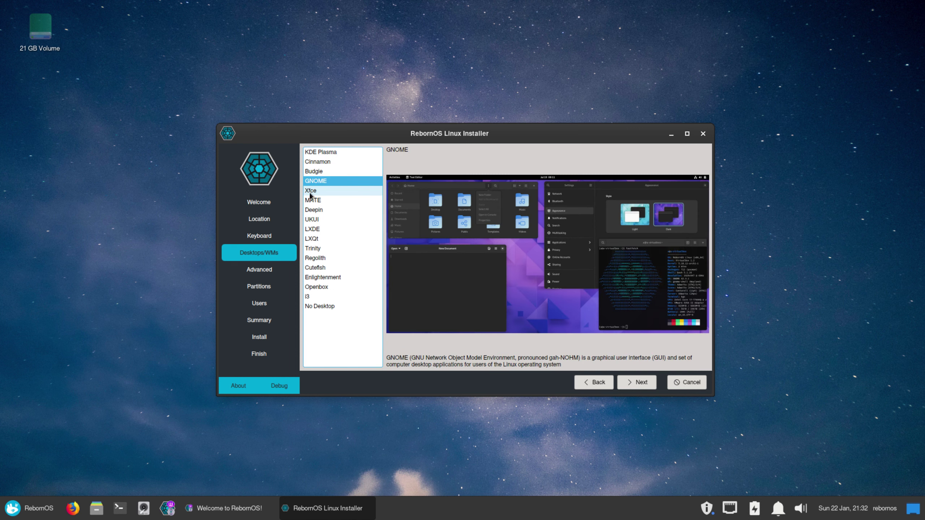
{"action": "left_click", "coordinate": [310, 193]}
{"action": "left_click", "coordinate": [315, 201]}
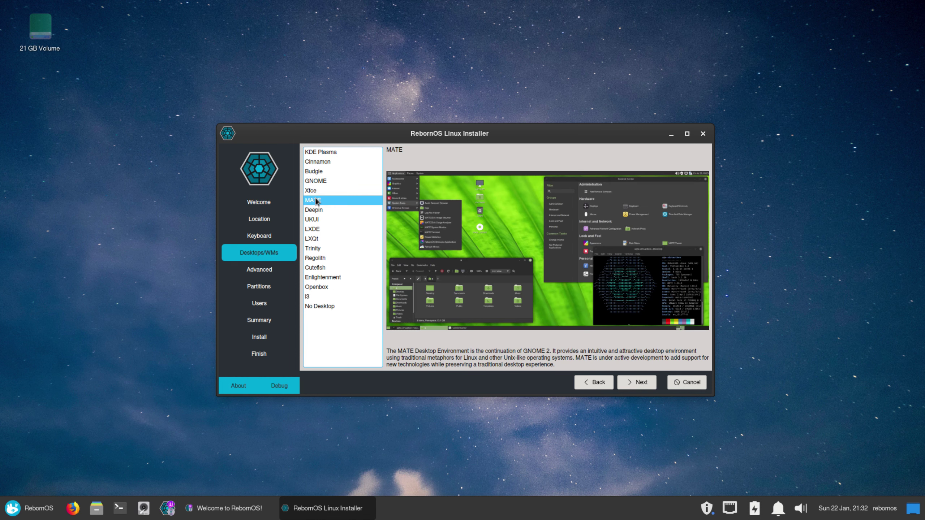
{"action": "left_click", "coordinate": [317, 210]}
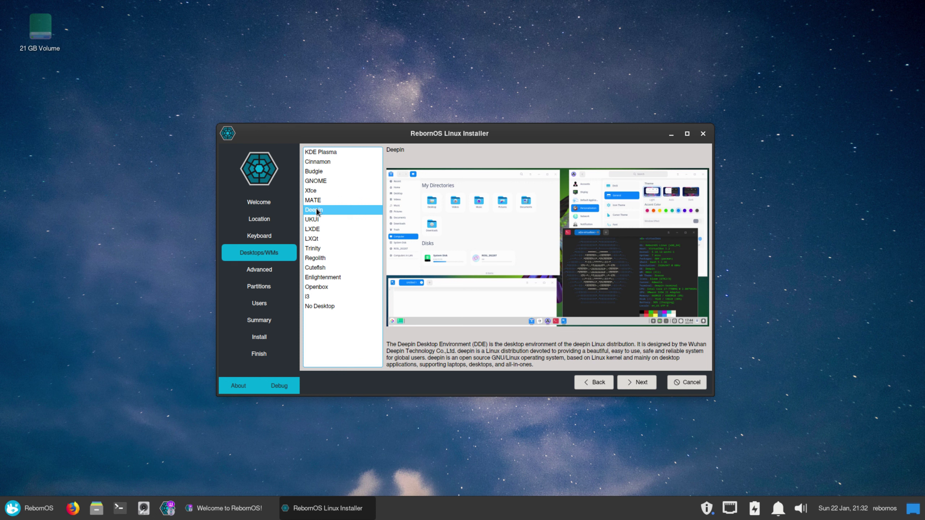
{"action": "left_click", "coordinate": [314, 220]}
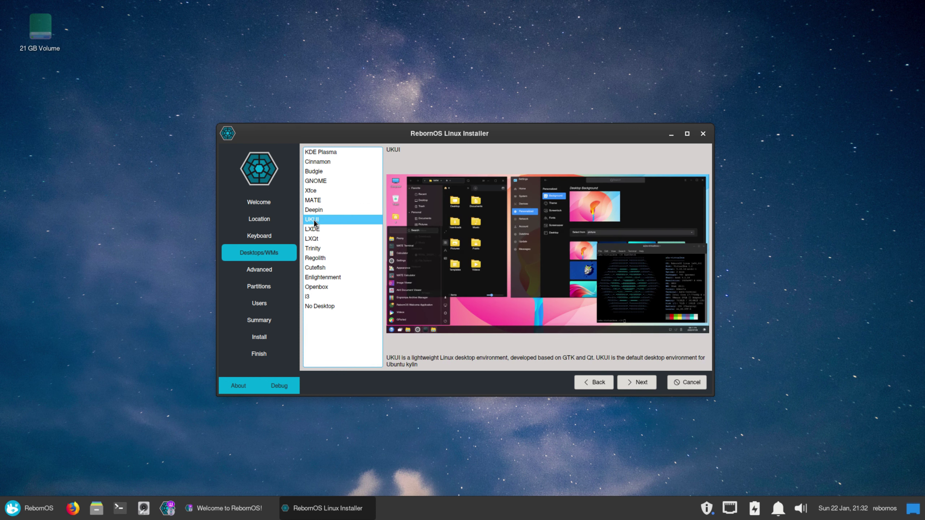
Preview LXDE through No Desktop, then select UKUI and continue to package selection.
{"action": "left_click", "coordinate": [314, 229]}
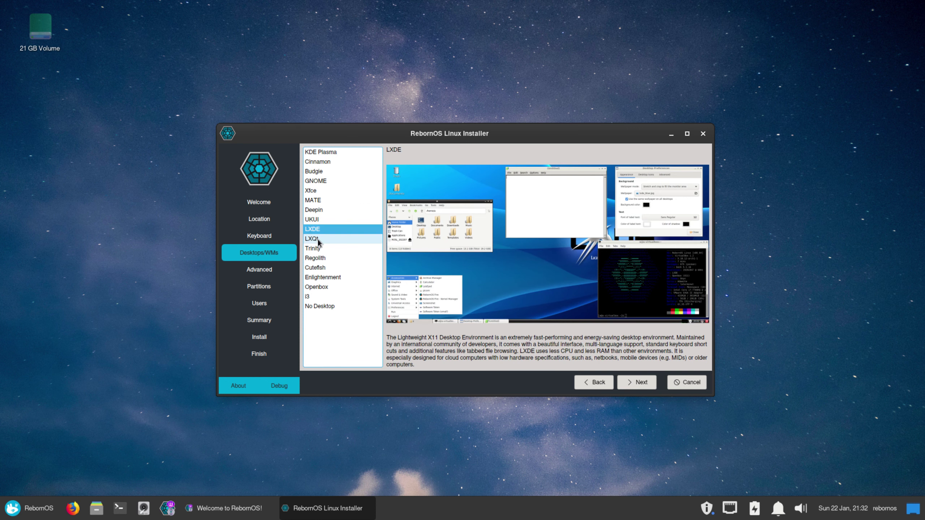
{"action": "left_click", "coordinate": [317, 240]}
{"action": "left_click", "coordinate": [315, 249]}
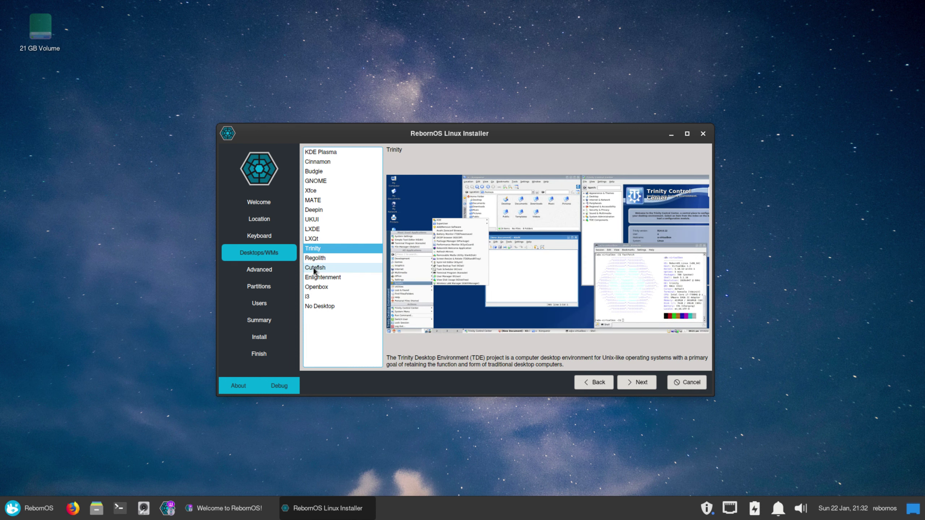
{"action": "left_click", "coordinate": [313, 260]}
{"action": "left_click", "coordinate": [315, 268]}
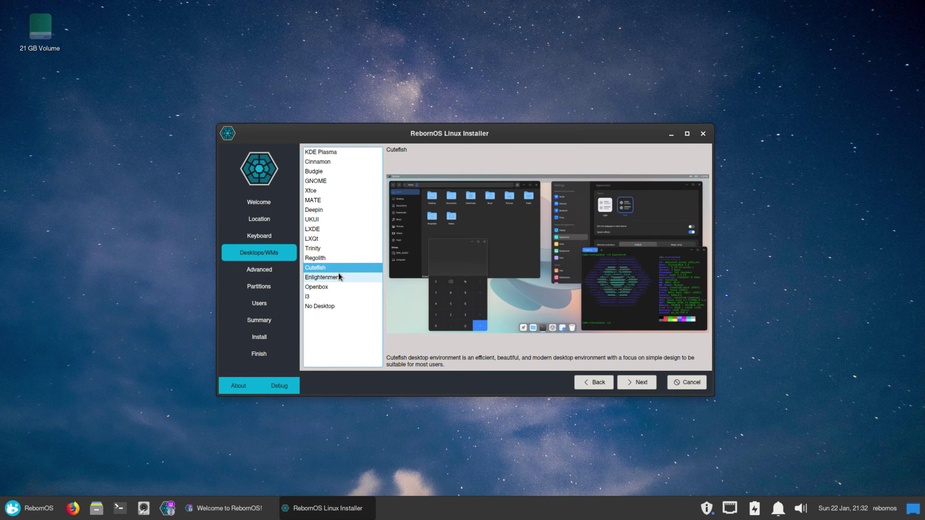
{"action": "left_click", "coordinate": [323, 278]}
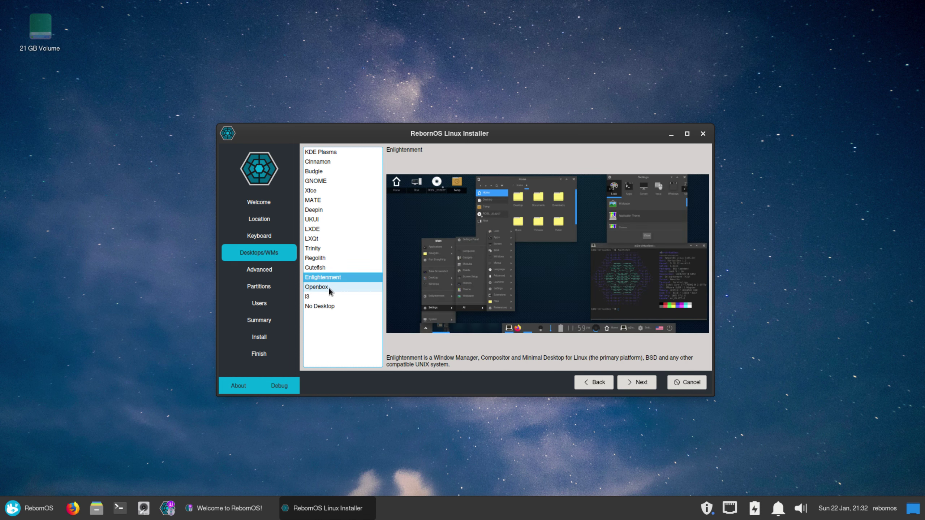
{"action": "left_click", "coordinate": [324, 287]}
{"action": "left_click", "coordinate": [314, 297]}
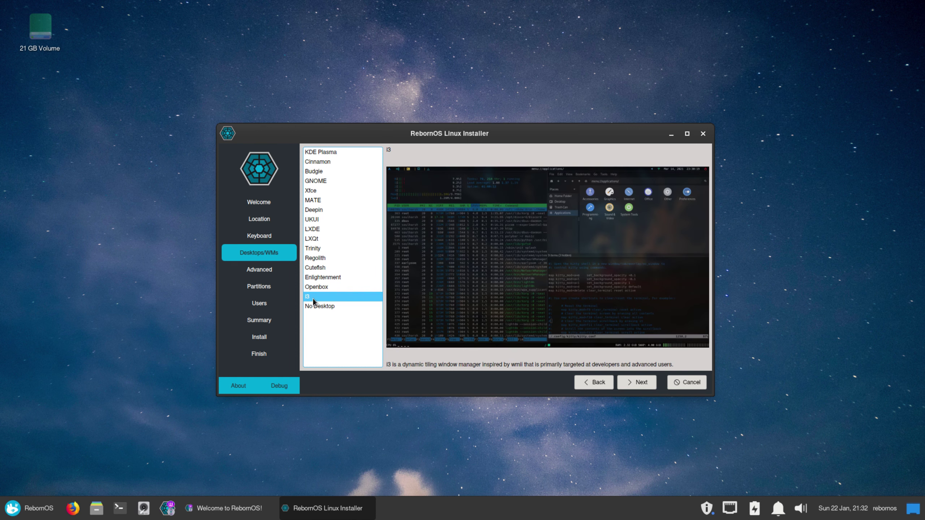
{"action": "left_click", "coordinate": [323, 307]}
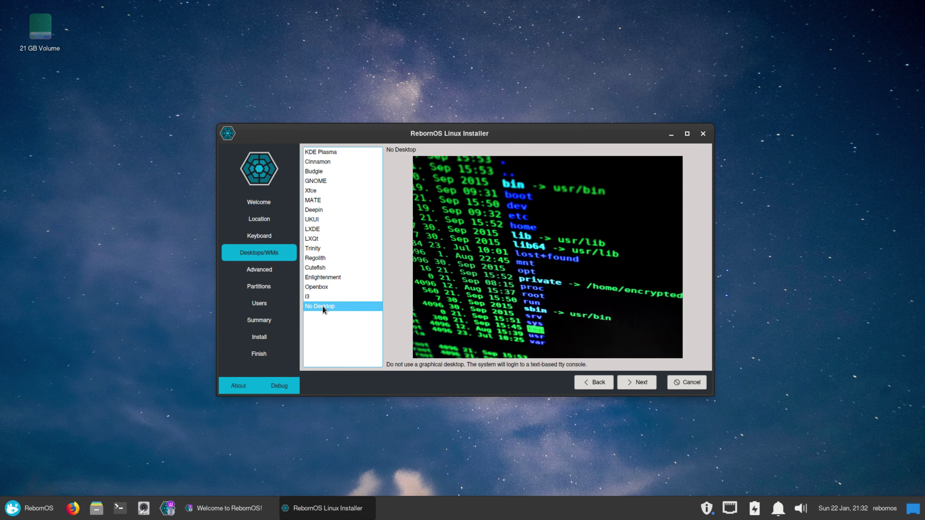
{"action": "left_click", "coordinate": [315, 223]}
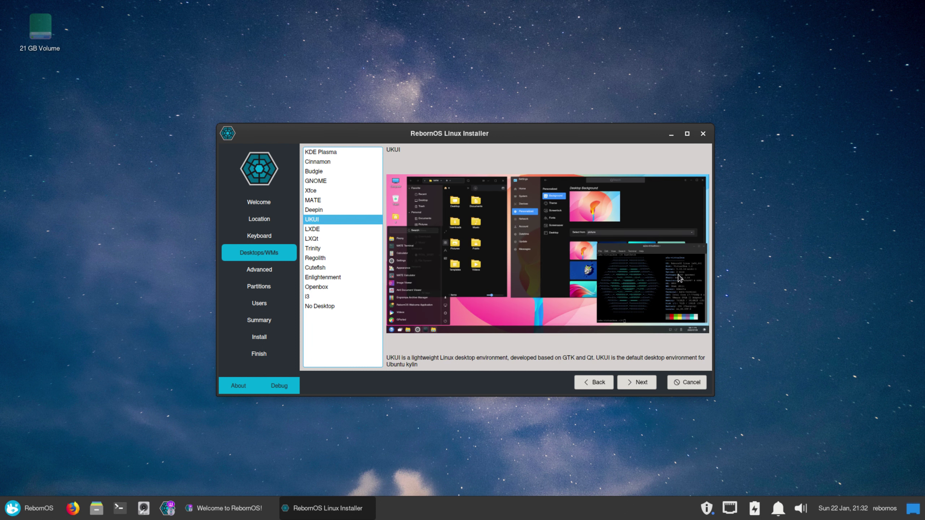
{"action": "left_click", "coordinate": [637, 385]}
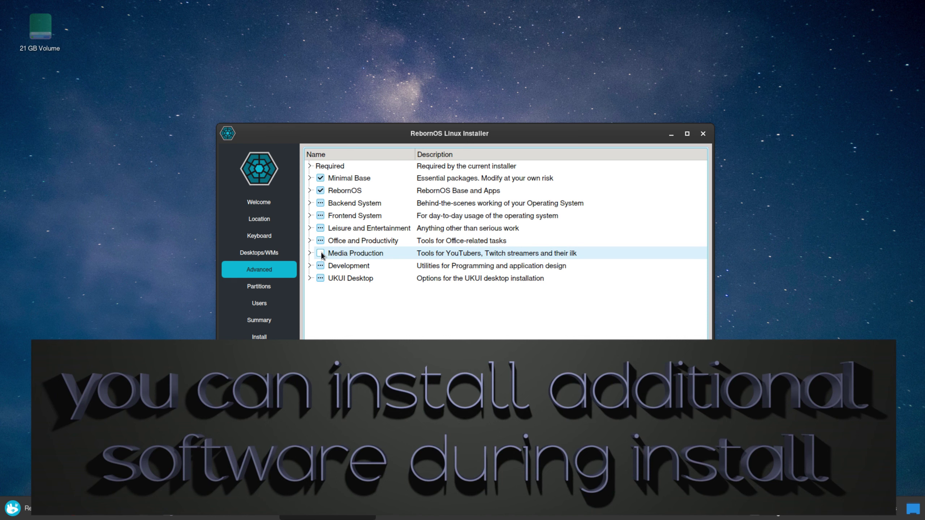
Inspect the Media Production package group and move on to partitioning.
{"action": "left_click", "coordinate": [310, 254]}
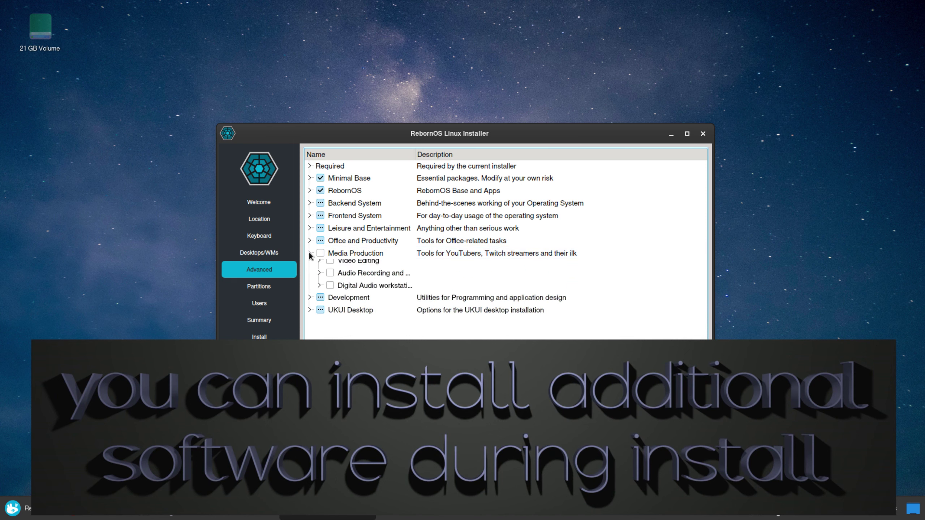
{"action": "scroll", "coordinate": [388, 251], "scroll_direction": "down", "scroll_amount": 1}
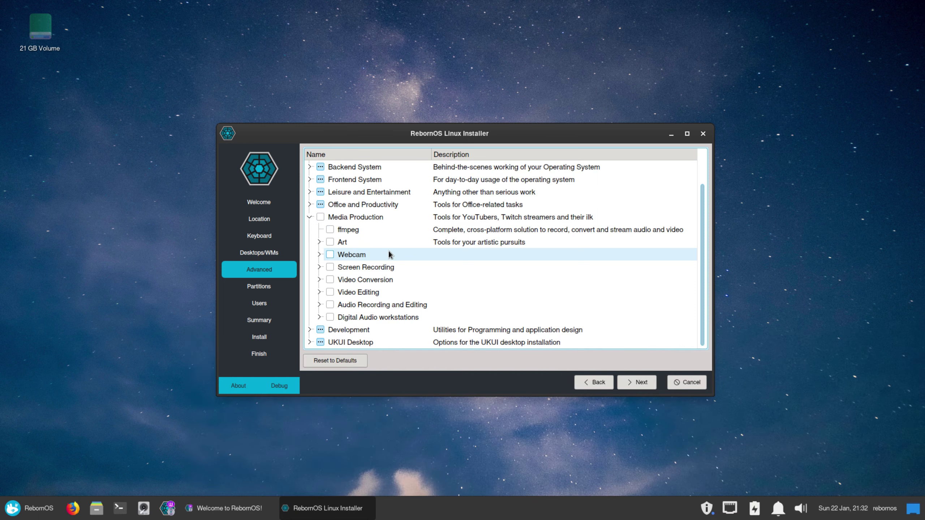
{"action": "scroll", "coordinate": [389, 251], "scroll_direction": "up", "scroll_amount": 1}
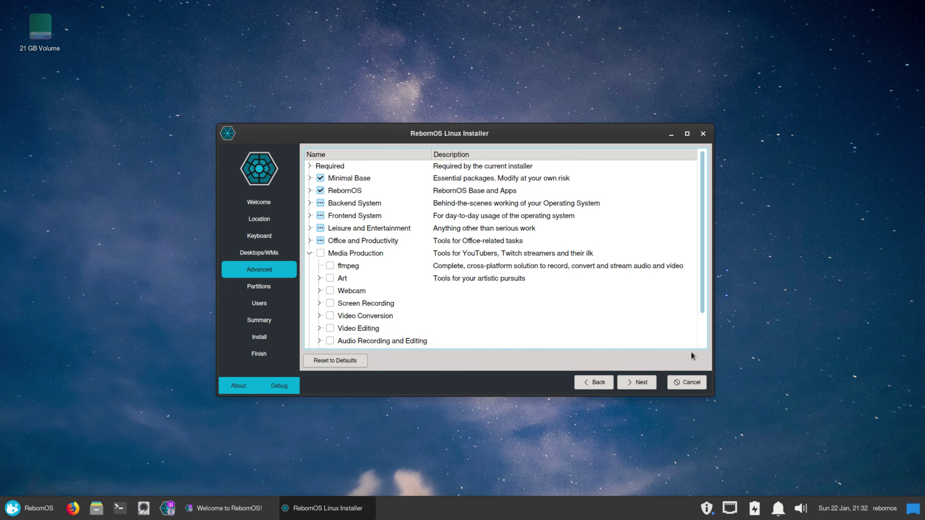
{"action": "left_click", "coordinate": [635, 388]}
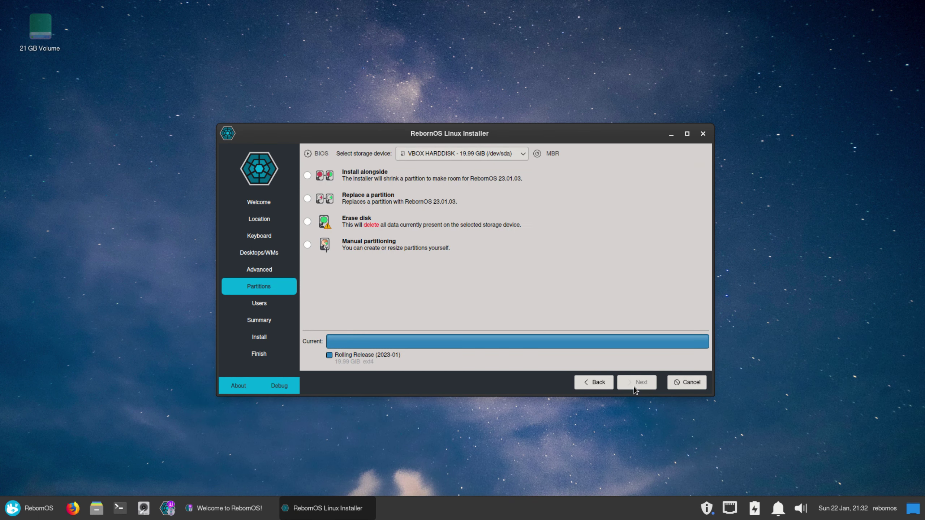
Choose Erase disk with Swap to file and continue to user setup.
{"action": "left_click", "coordinate": [308, 222]}
{"action": "left_click", "coordinate": [387, 250]}
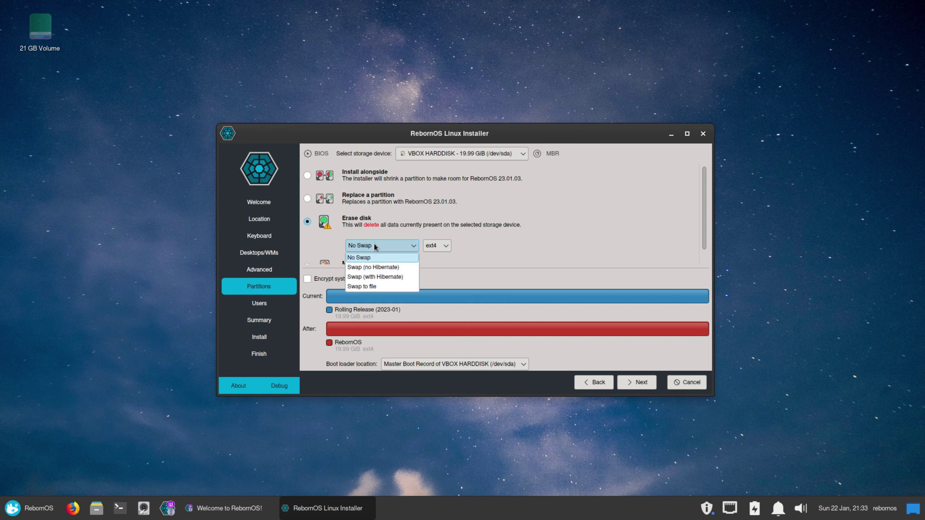
{"action": "left_click", "coordinate": [362, 289]}
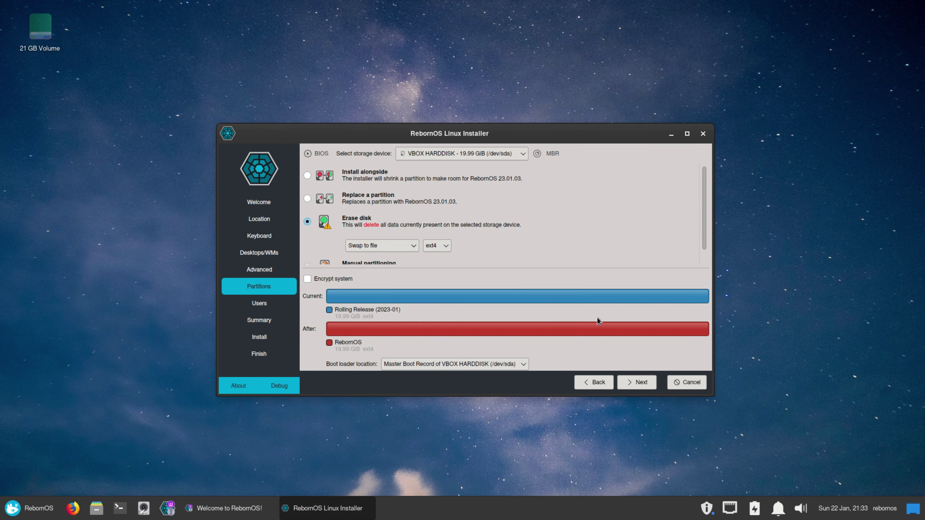
{"action": "left_click", "coordinate": [640, 383]}
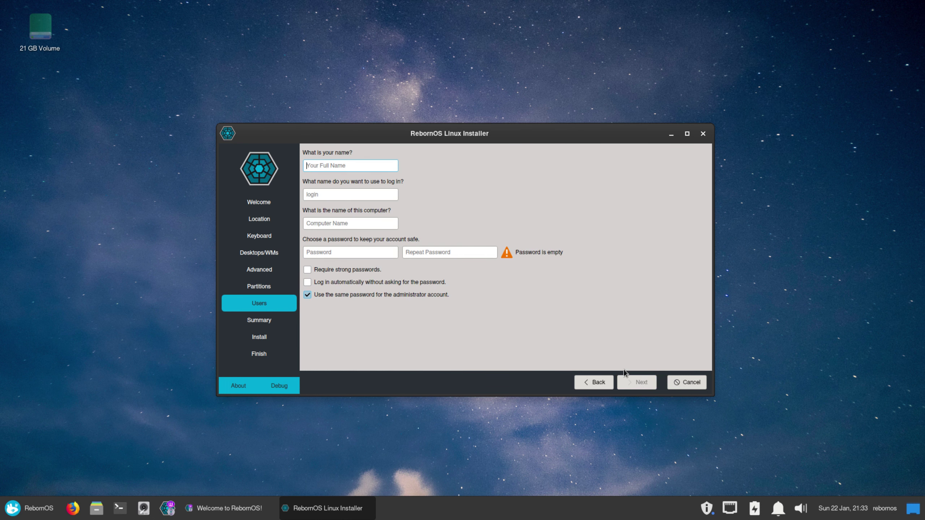
Enter the account name and password, enable automatic login, and continue to Summary.
{"action": "type", "text": "Linu"}
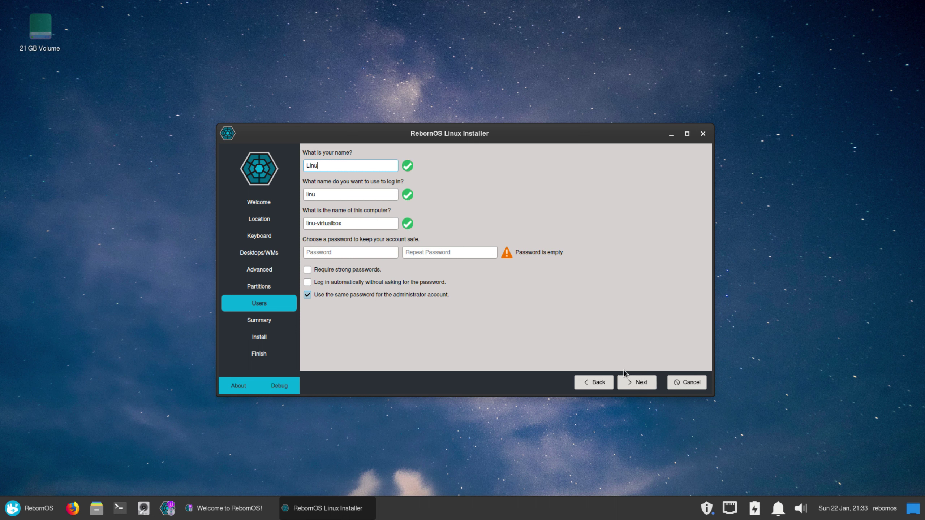
{"action": "type", "text": "xHub"}
{"action": "key", "text": "Tab"}
{"action": "key", "text": "Tab"}
{"action": "key", "text": "Tab"}
{"action": "type", "text": "l"}
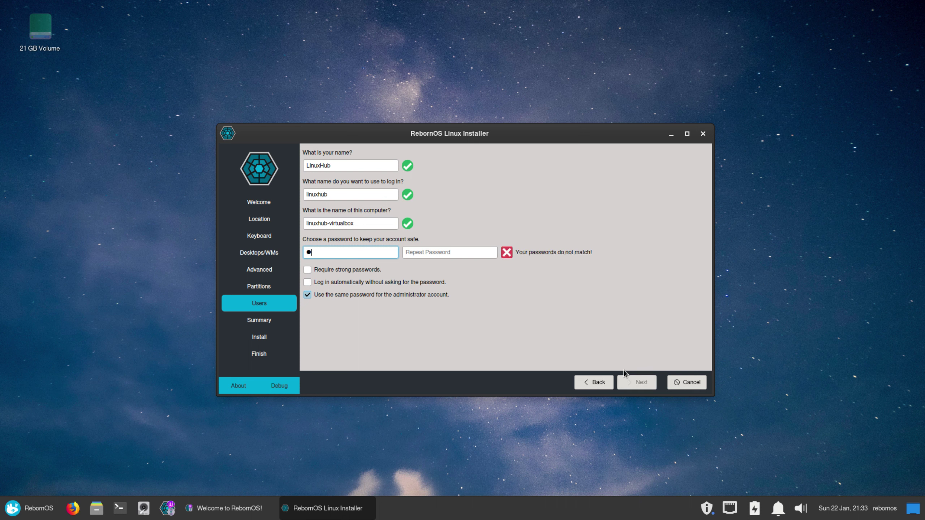
{"action": "key", "text": "Tab"}
{"action": "type", "text": "li"}
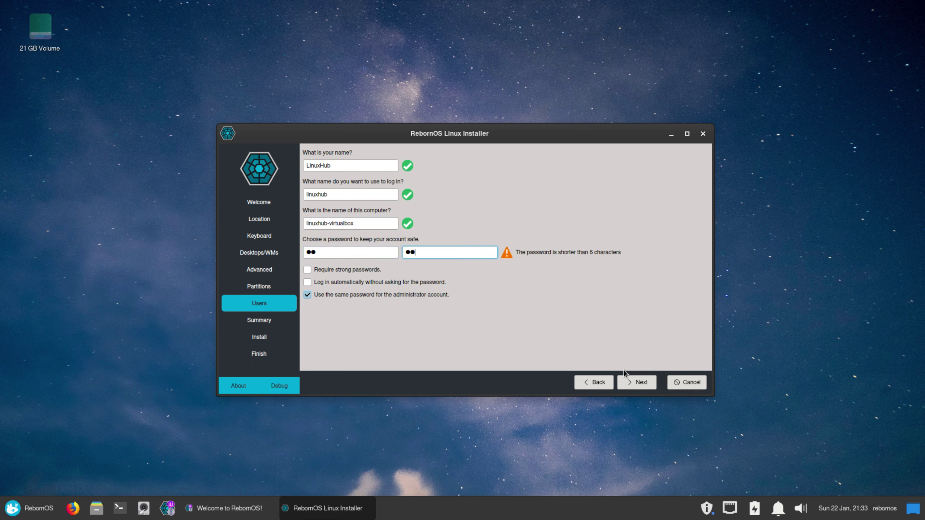
{"action": "left_click", "coordinate": [308, 284]}
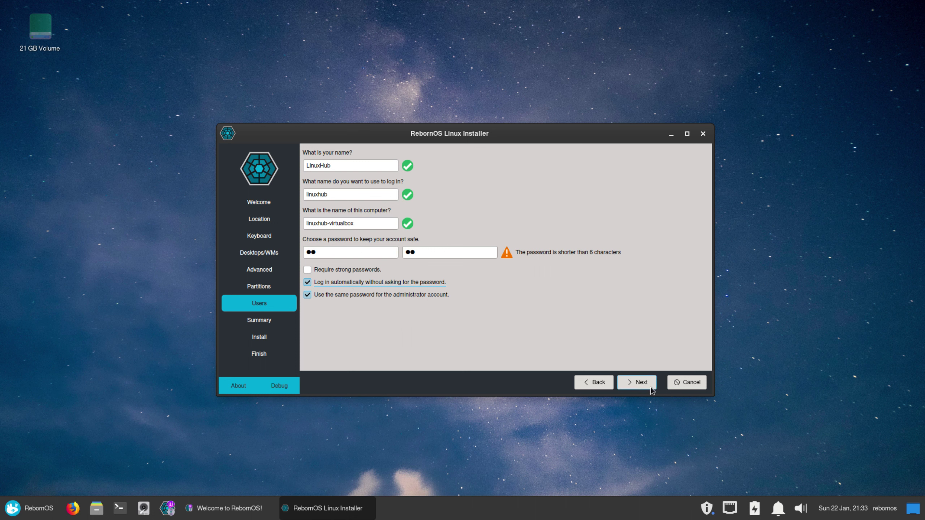
{"action": "left_click", "coordinate": [641, 386]}
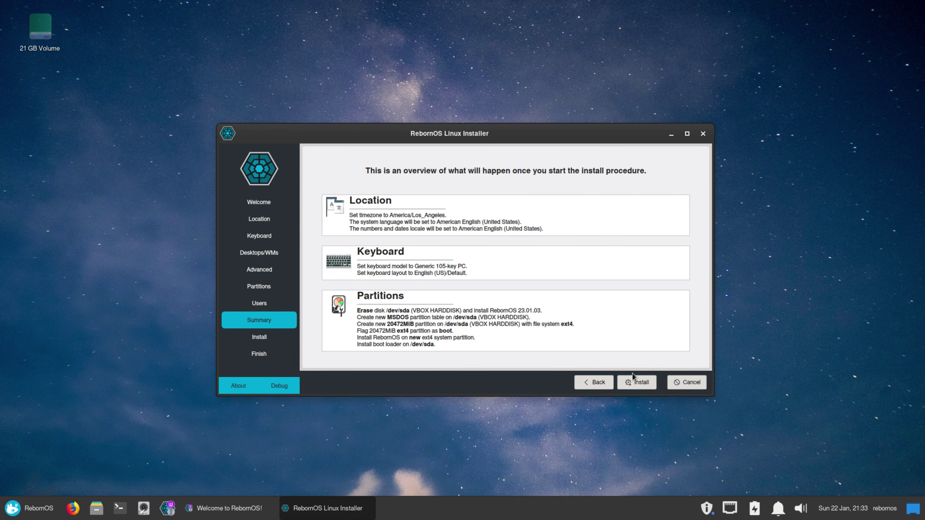
Start the install, confirm Install now, and restart into the installed RebornOS.
{"action": "left_click", "coordinate": [632, 382]}
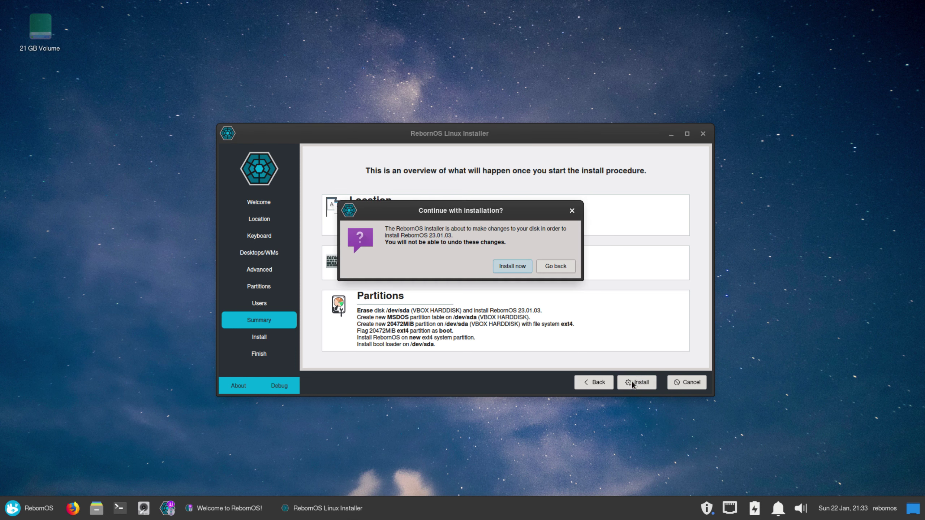
{"action": "left_click", "coordinate": [508, 263]}
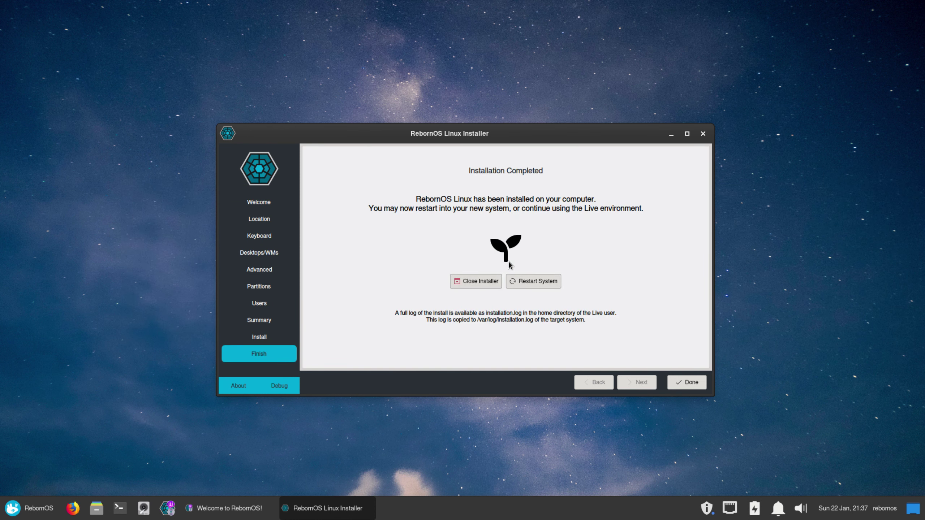
{"action": "left_click", "coordinate": [520, 282]}
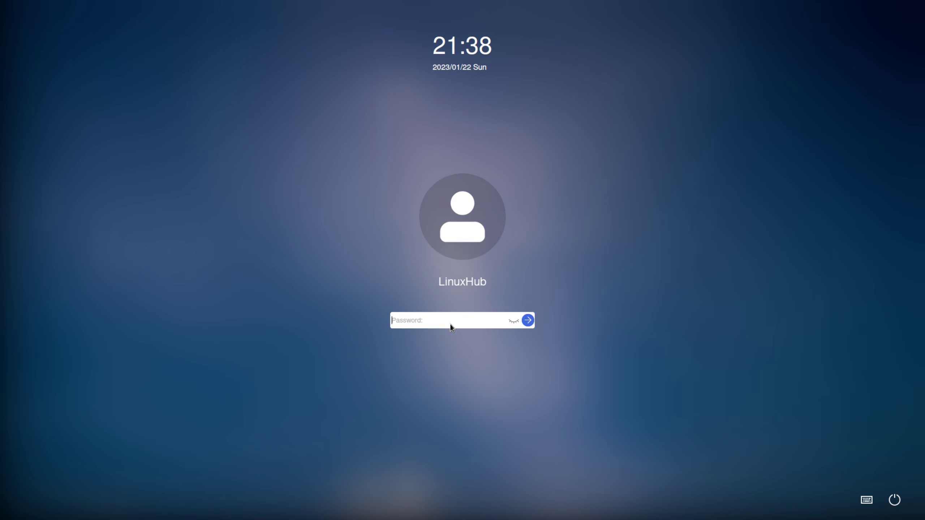
Log in by entering the account password at the login screen.
{"action": "type", "text": "123456"}
{"action": "key", "text": "Return"}
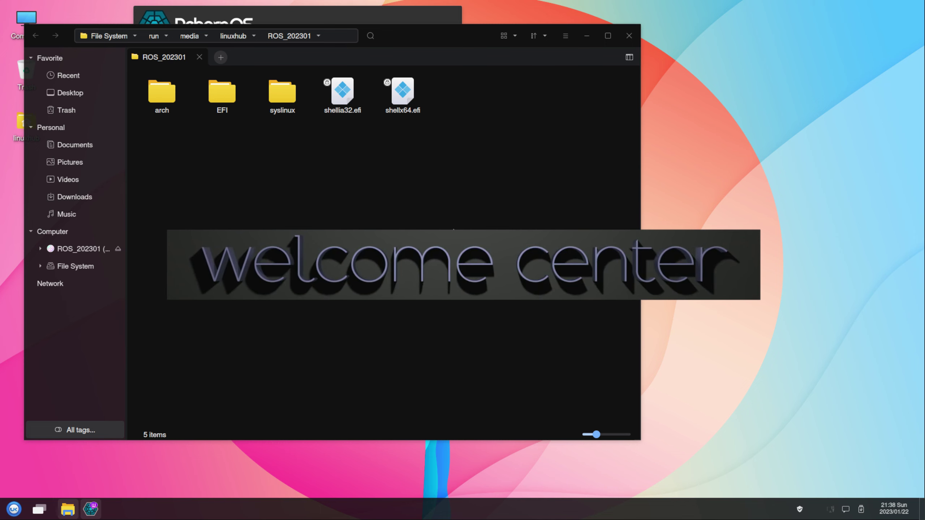
Minimize the file manager, then open and close the RebornOS Website and Wiki.
{"action": "left_click", "coordinate": [587, 36]}
{"action": "left_click_drag", "start_coordinate": [281, 22], "coordinate": [379, 182]}
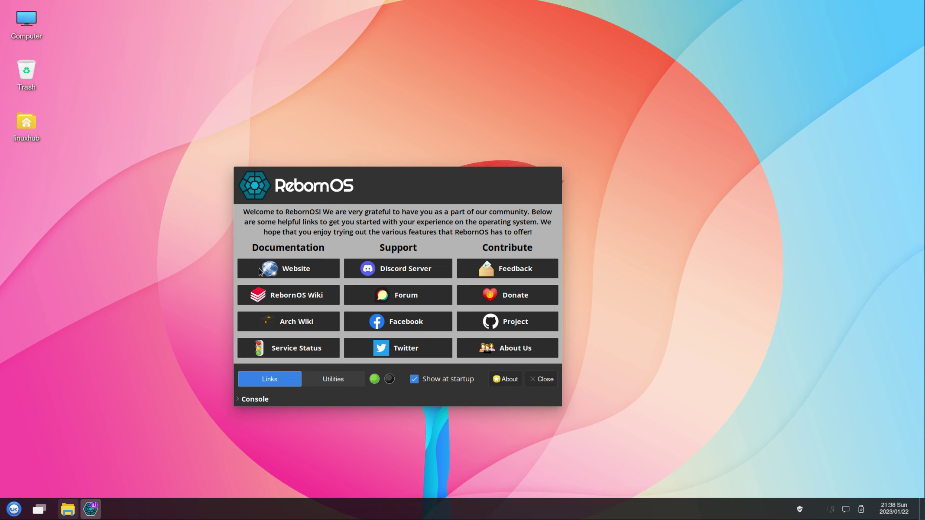
{"action": "left_click", "coordinate": [291, 271]}
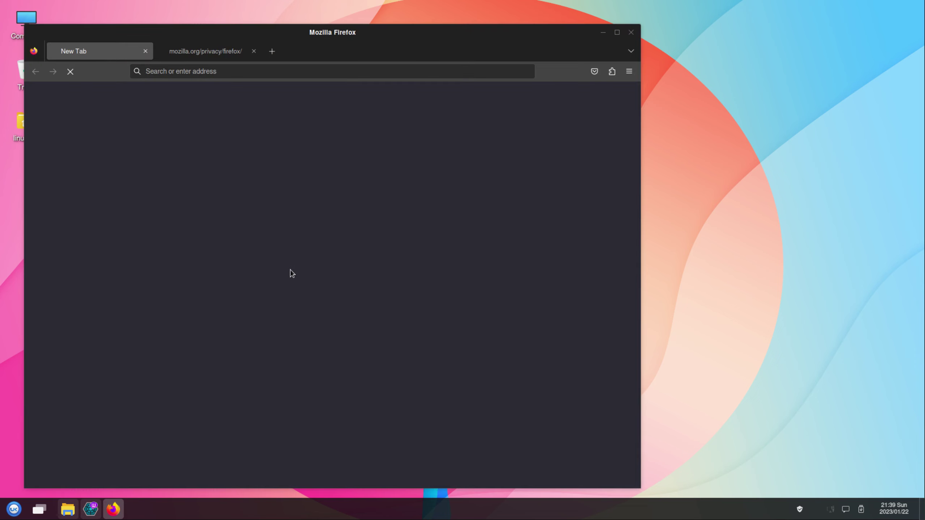
{"action": "left_click_drag", "start_coordinate": [511, 40], "coordinate": [607, 34]}
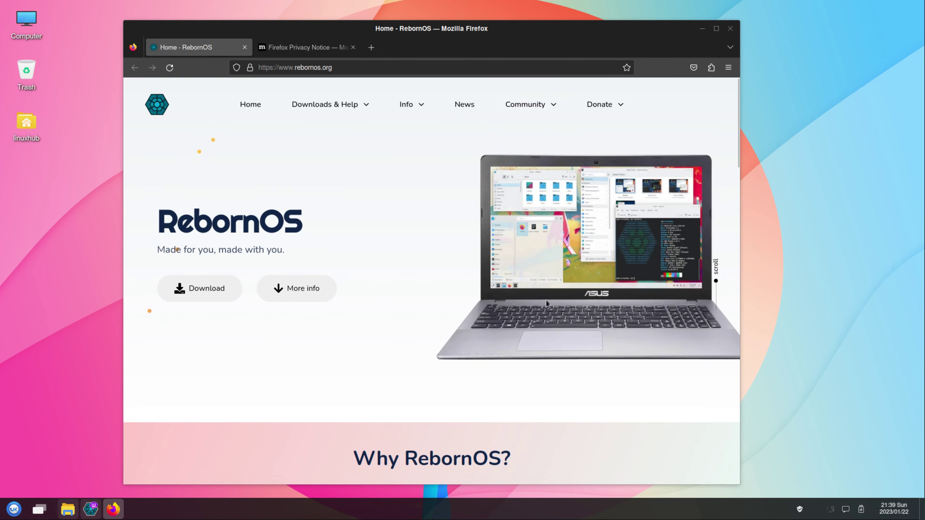
{"action": "left_click", "coordinate": [730, 28]}
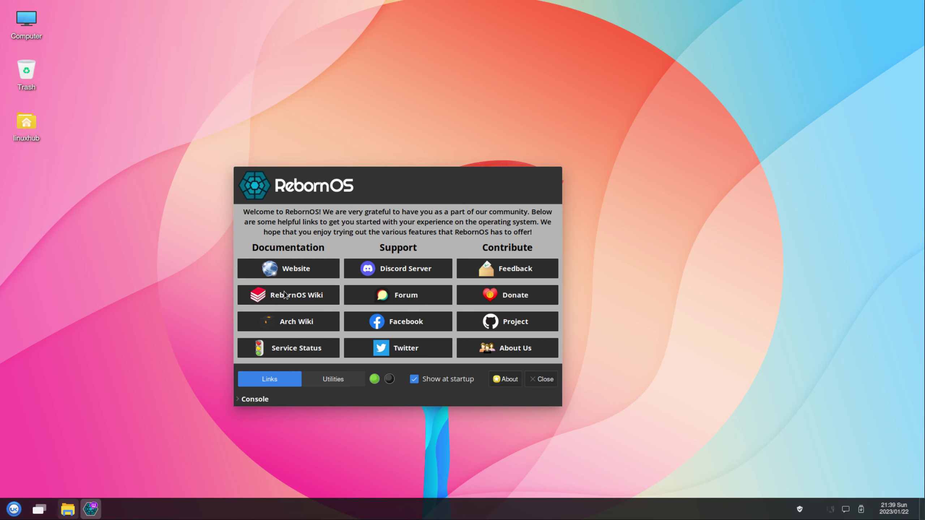
{"action": "left_click", "coordinate": [285, 294]}
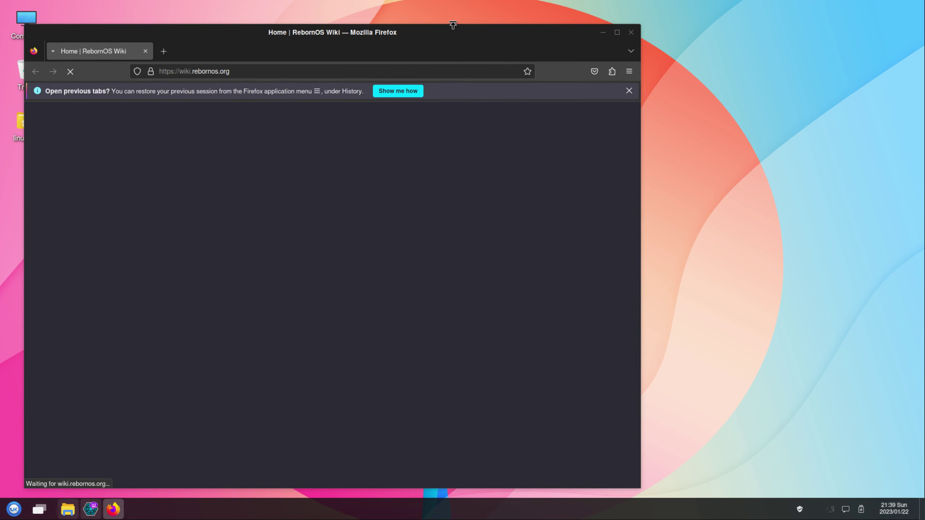
{"action": "left_click_drag", "start_coordinate": [452, 29], "coordinate": [570, 28]}
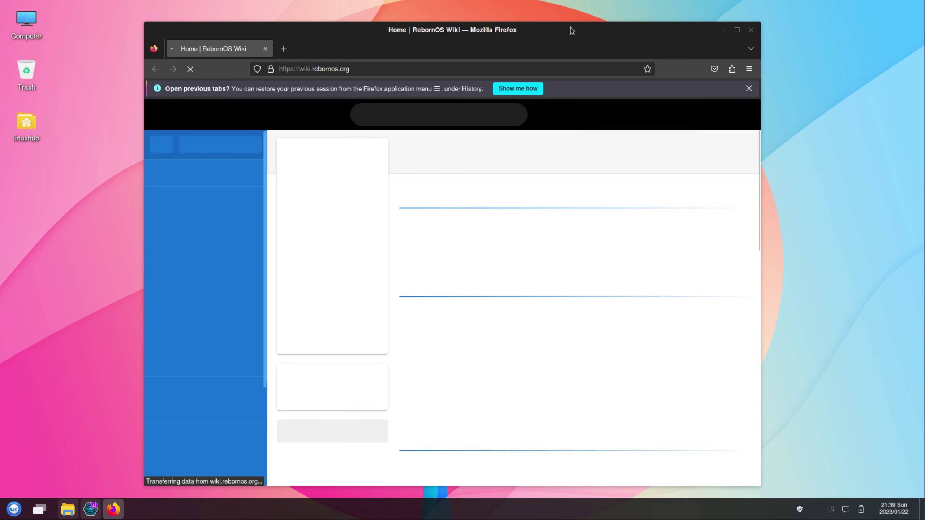
{"action": "left_click", "coordinate": [753, 31]}
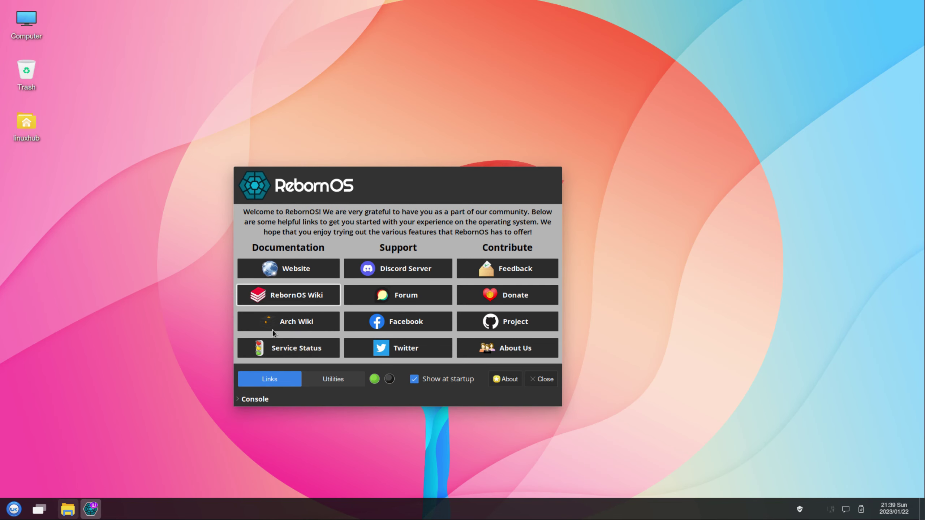
Open and close the Arch Wiki and the RebornOS Service Status page.
{"action": "left_click", "coordinate": [295, 321]}
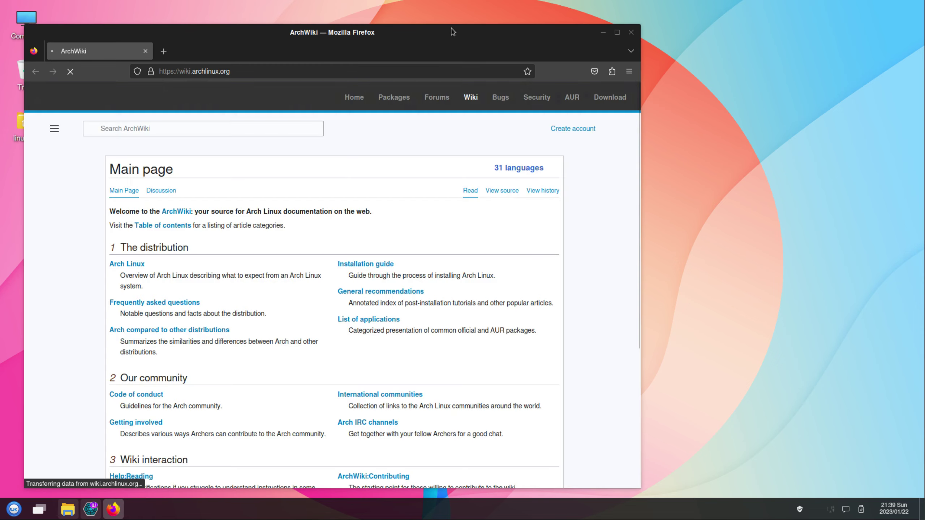
{"action": "left_click_drag", "start_coordinate": [450, 33], "coordinate": [536, 35]}
{"action": "left_click", "coordinate": [715, 35]}
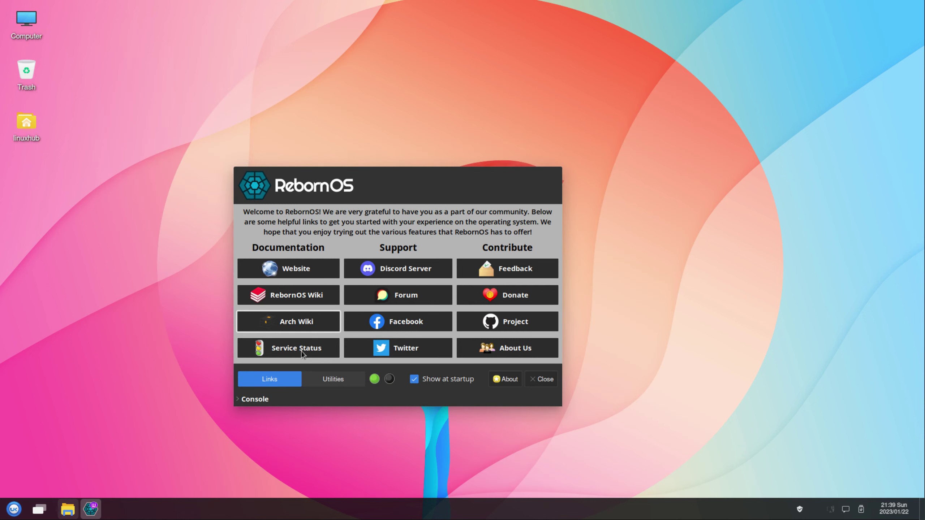
{"action": "left_click", "coordinate": [303, 350]}
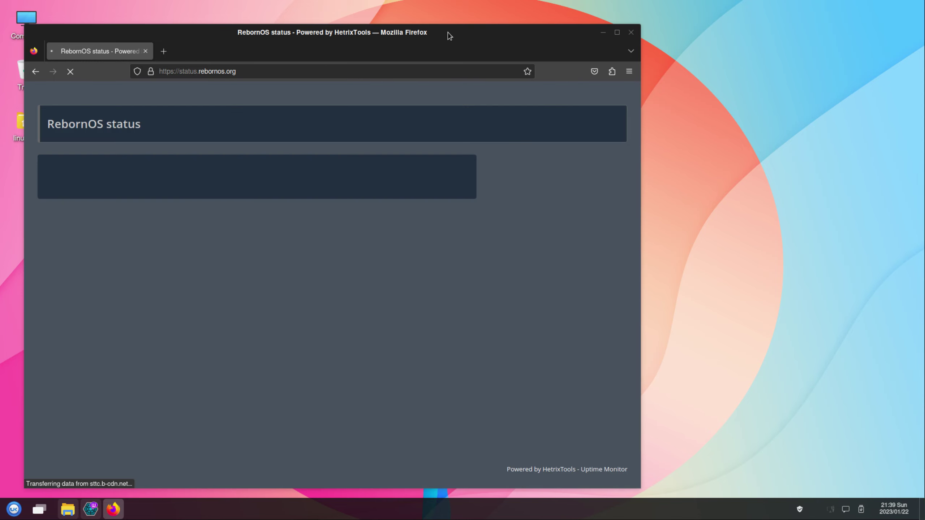
{"action": "left_click_drag", "start_coordinate": [448, 33], "coordinate": [530, 26]}
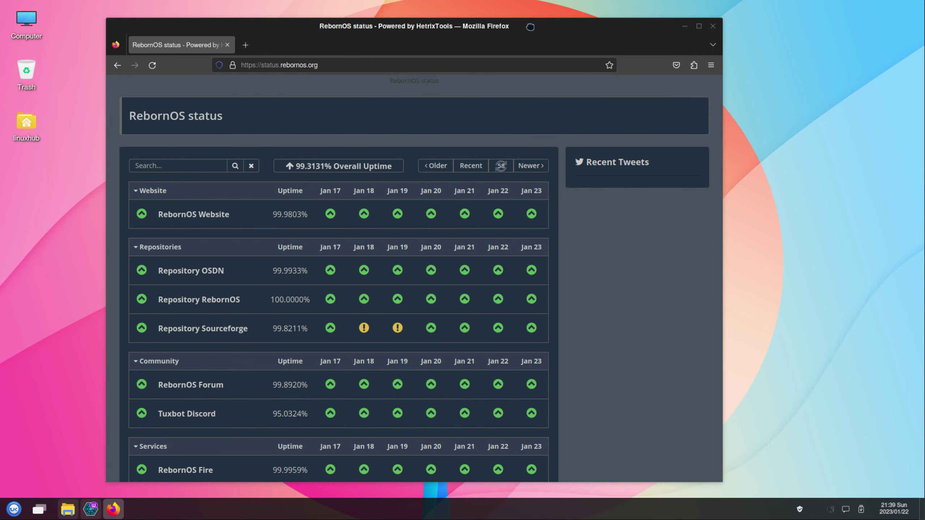
{"action": "left_click", "coordinate": [713, 27]}
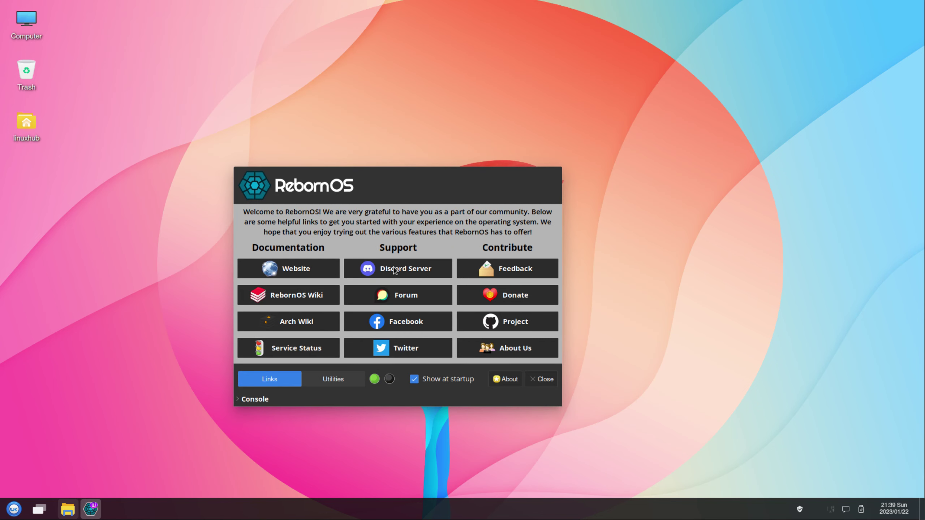
Open and close the RebornOS Discord invite and the RebornOS forum.
{"action": "left_click", "coordinate": [395, 270]}
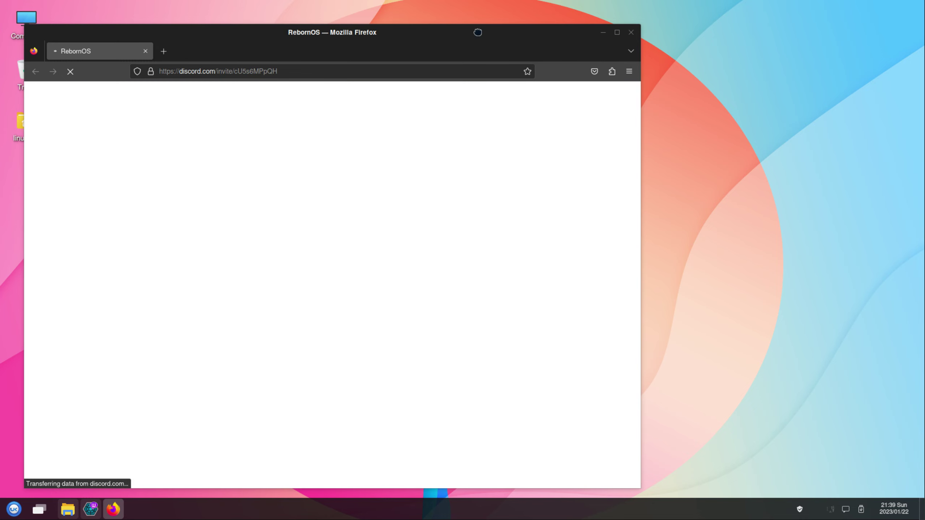
{"action": "left_click_drag", "start_coordinate": [477, 33], "coordinate": [546, 30]}
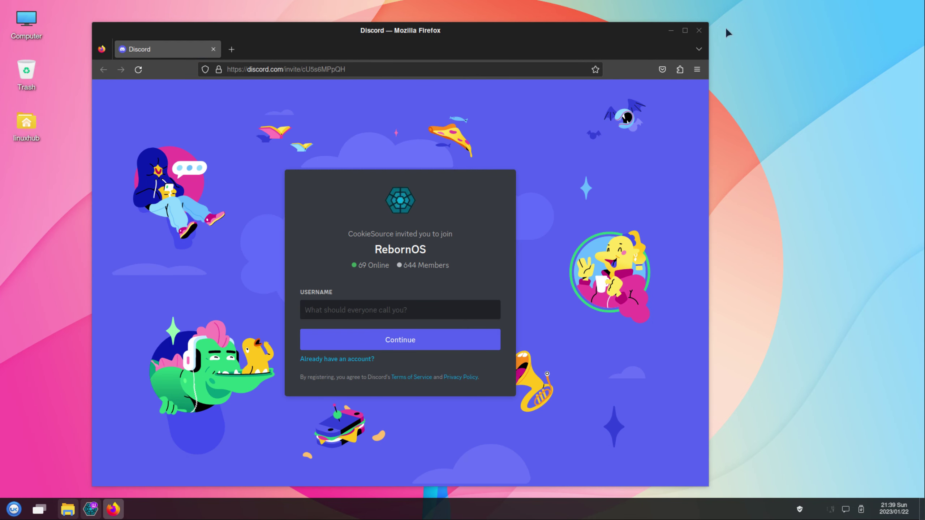
{"action": "left_click", "coordinate": [698, 30]}
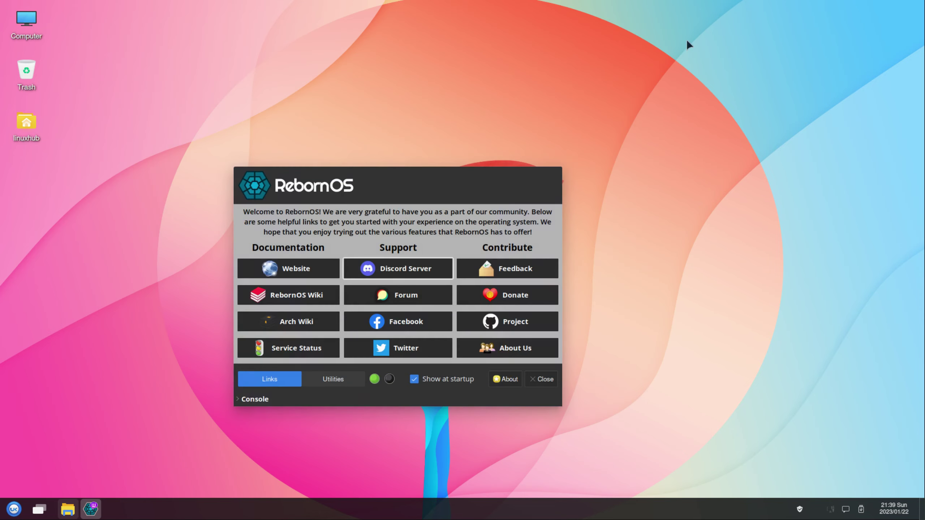
{"action": "left_click", "coordinate": [411, 300]}
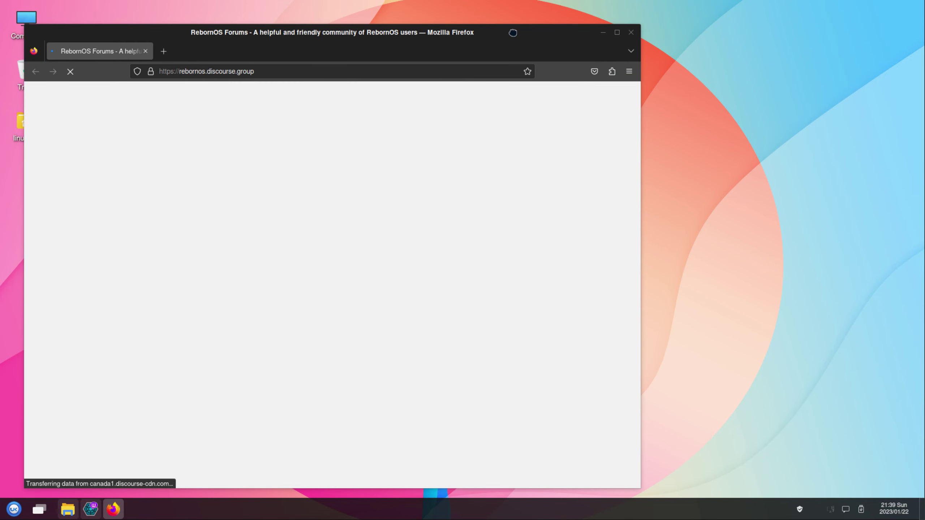
{"action": "left_click_drag", "start_coordinate": [513, 33], "coordinate": [612, 37]}
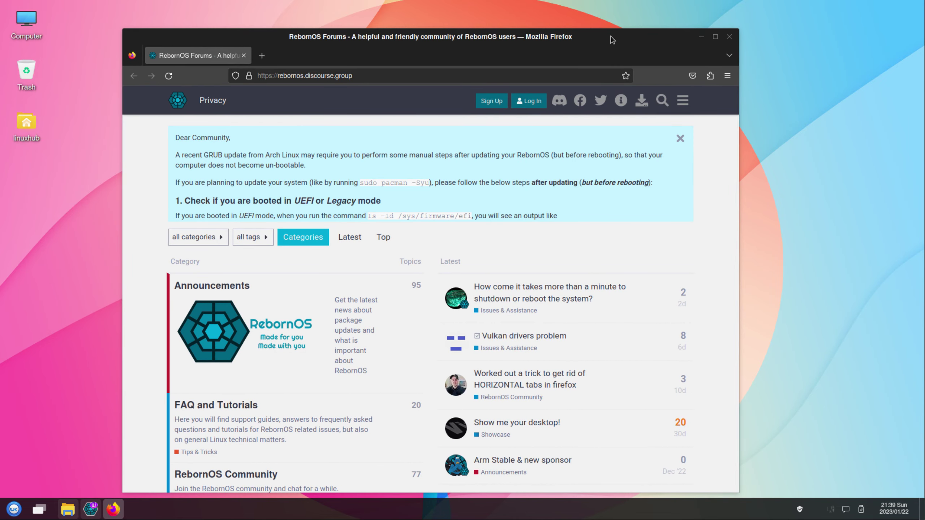
{"action": "left_click", "coordinate": [729, 37]}
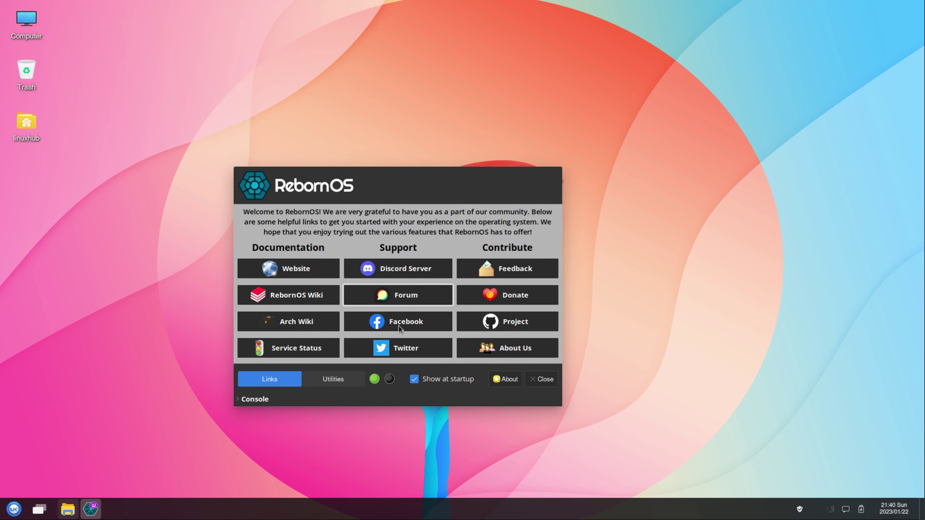
{"action": "left_click", "coordinate": [398, 326]}
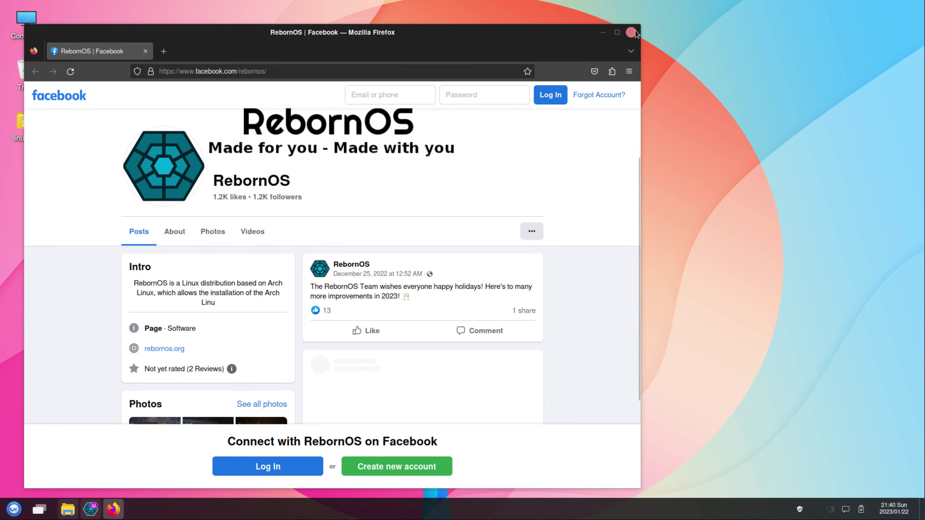
{"action": "left_click", "coordinate": [634, 32]}
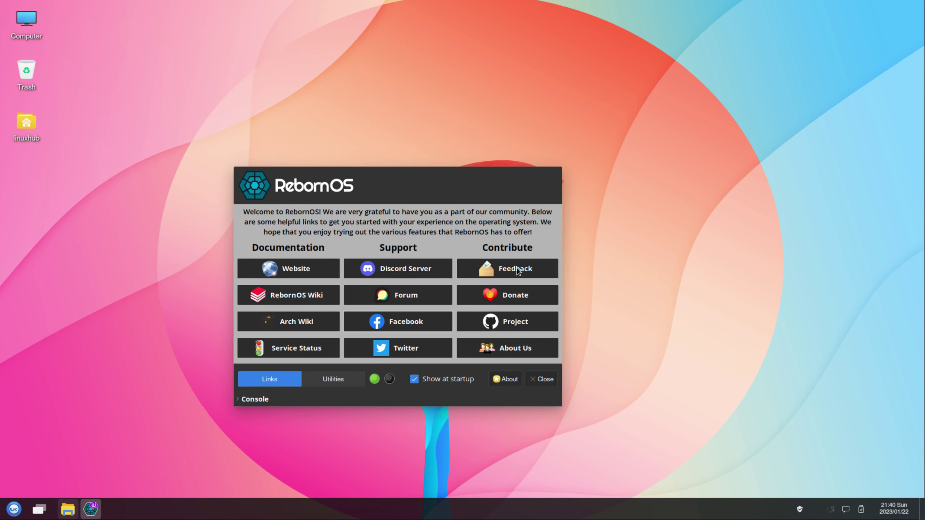
{"action": "left_click", "coordinate": [519, 271]}
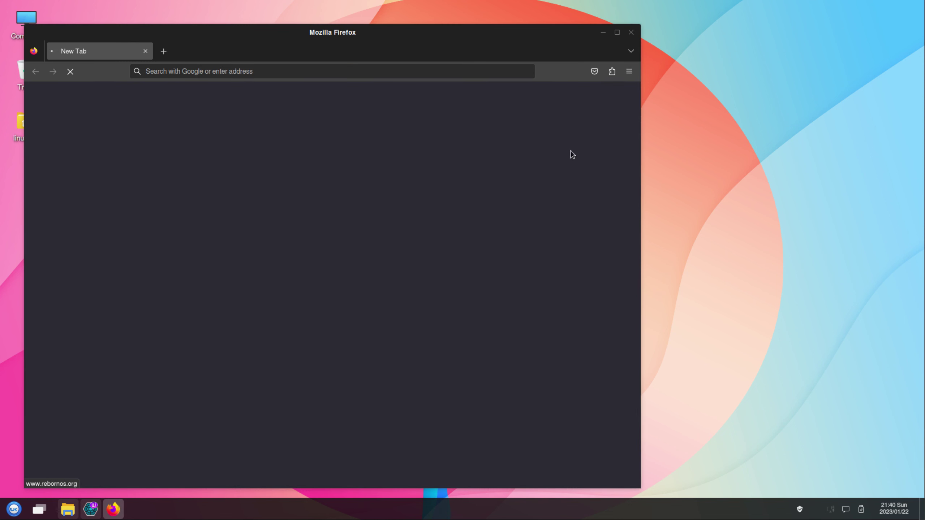
{"action": "left_click_drag", "start_coordinate": [498, 31], "coordinate": [595, 33]}
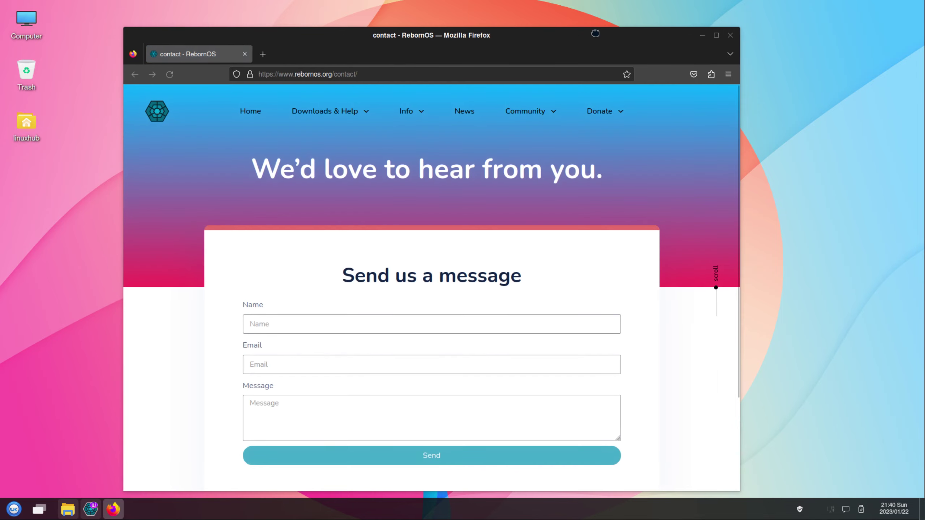
{"action": "left_click", "coordinate": [730, 36]}
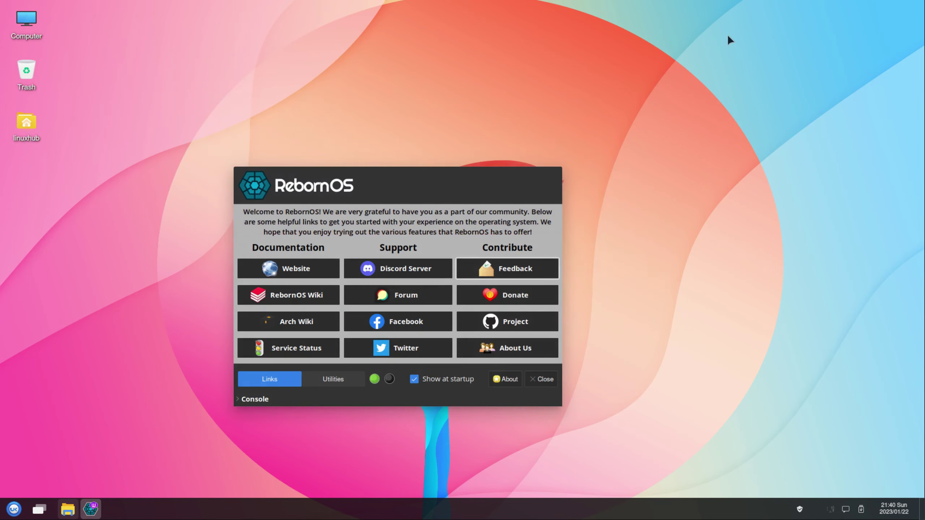
{"action": "left_click", "coordinate": [516, 296]}
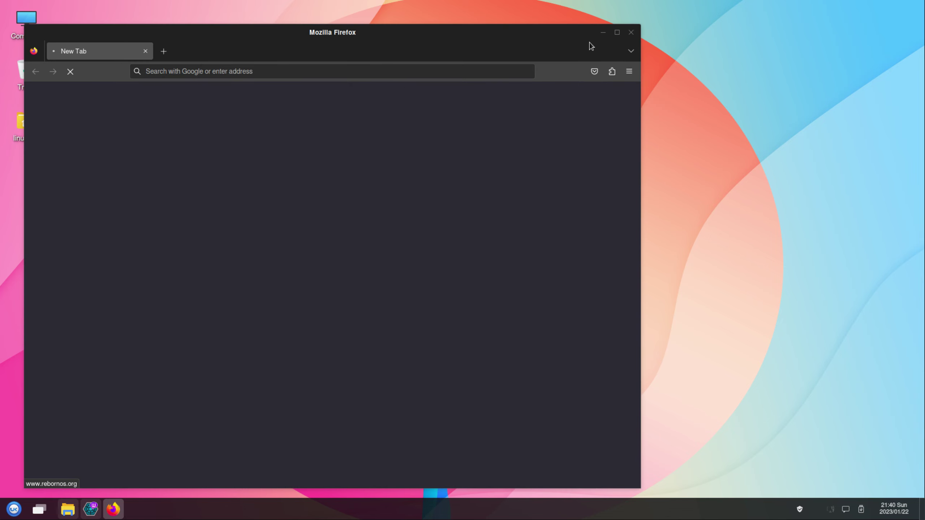
{"action": "left_click_drag", "start_coordinate": [471, 31], "coordinate": [567, 25]}
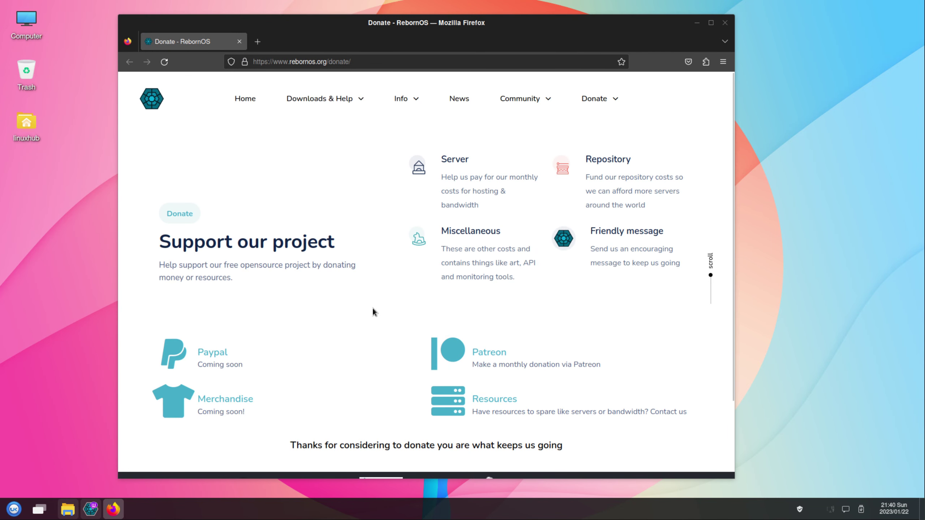
{"action": "left_click", "coordinate": [725, 23]}
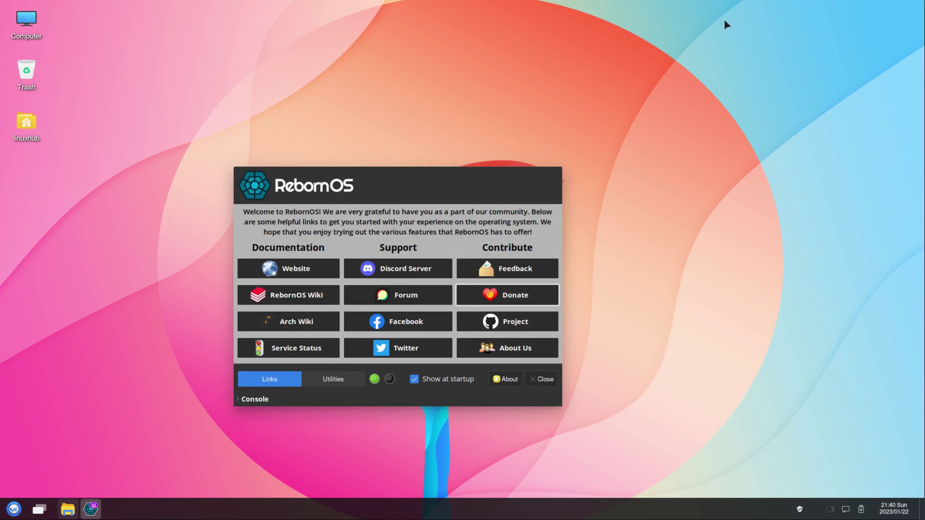
{"action": "left_click", "coordinate": [508, 326]}
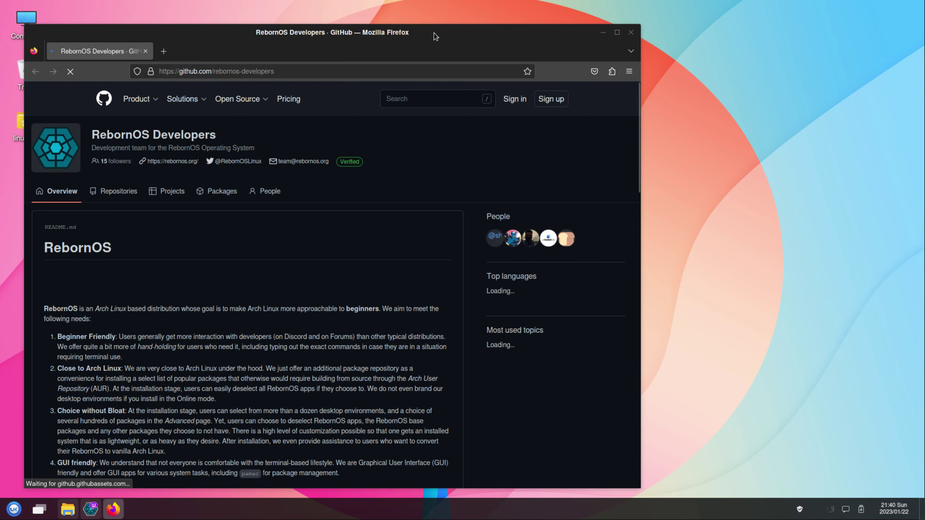
{"action": "left_click_drag", "start_coordinate": [436, 37], "coordinate": [536, 41]}
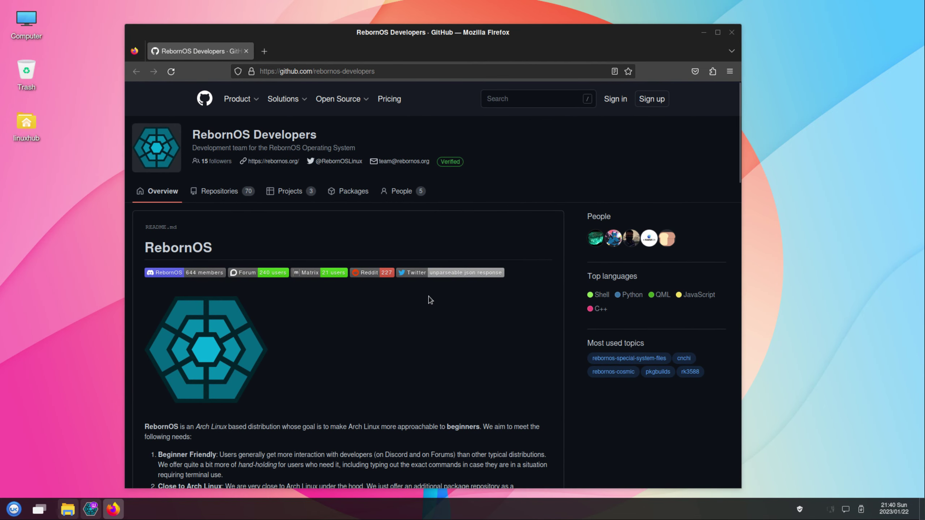
{"action": "scroll", "coordinate": [432, 300], "scroll_direction": "down", "scroll_amount": 15}
{"action": "scroll", "coordinate": [450, 305], "scroll_direction": "down", "scroll_amount": 3}
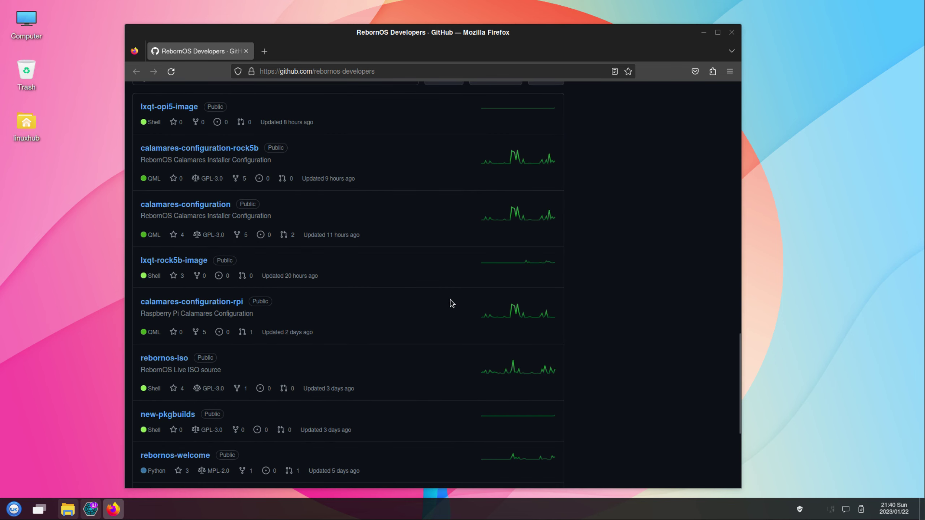
{"action": "left_click", "coordinate": [732, 33]}
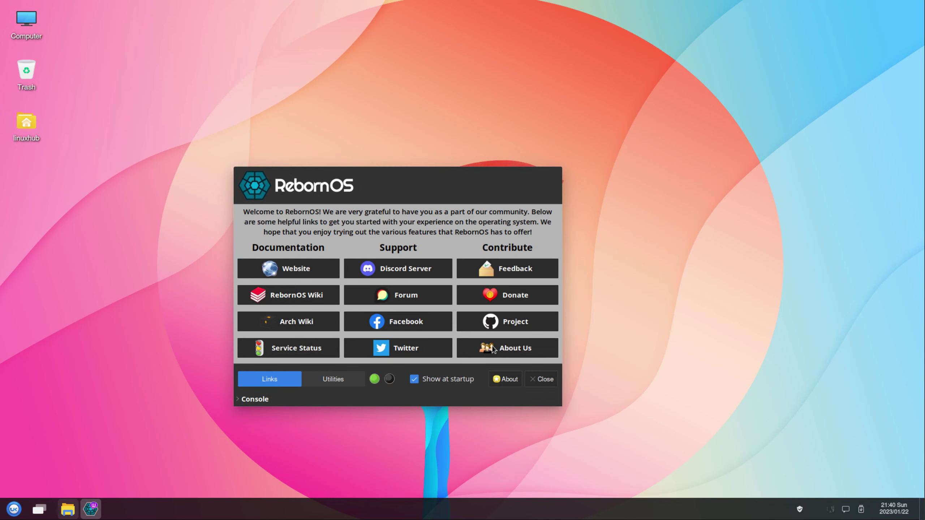
{"action": "left_click", "coordinate": [493, 349]}
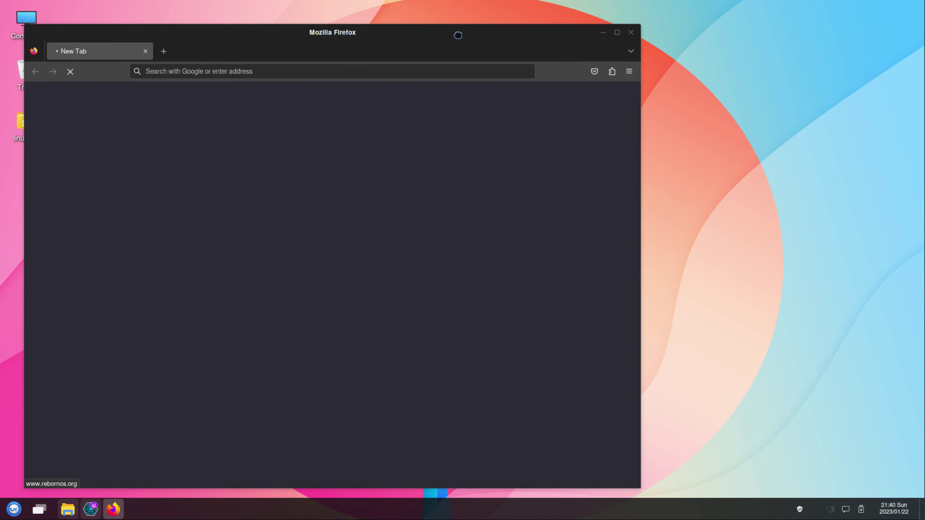
{"action": "left_click_drag", "start_coordinate": [458, 35], "coordinate": [574, 32]}
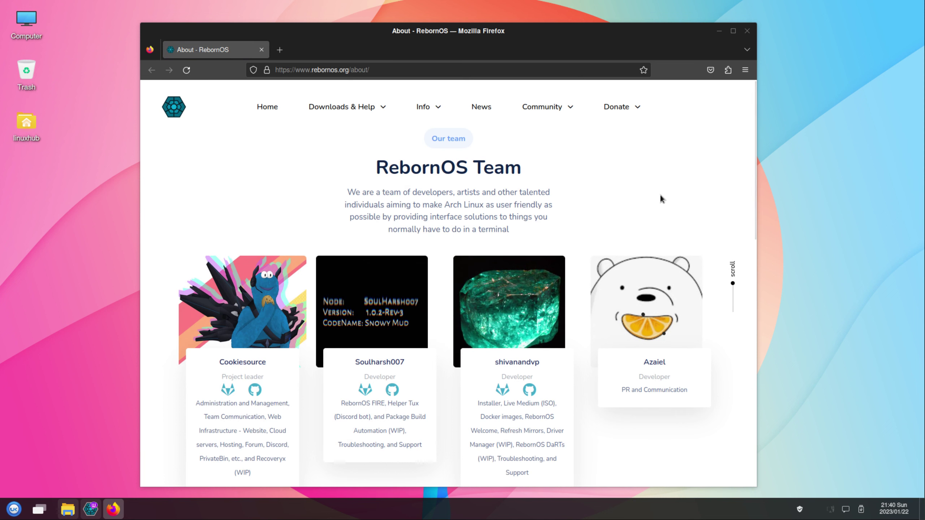
{"action": "scroll", "coordinate": [661, 200], "scroll_direction": "down", "scroll_amount": 8}
{"action": "scroll", "coordinate": [655, 210], "scroll_direction": "down", "scroll_amount": 7}
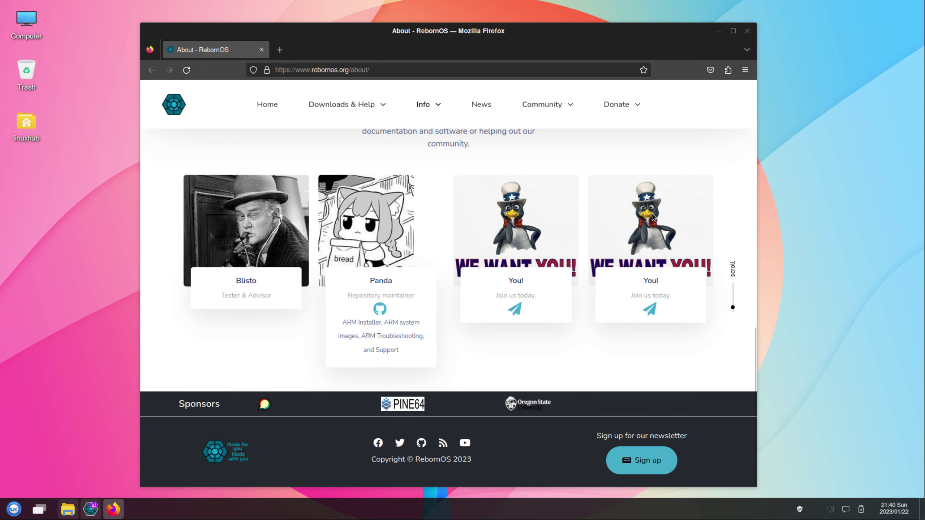
{"action": "left_click", "coordinate": [747, 30]}
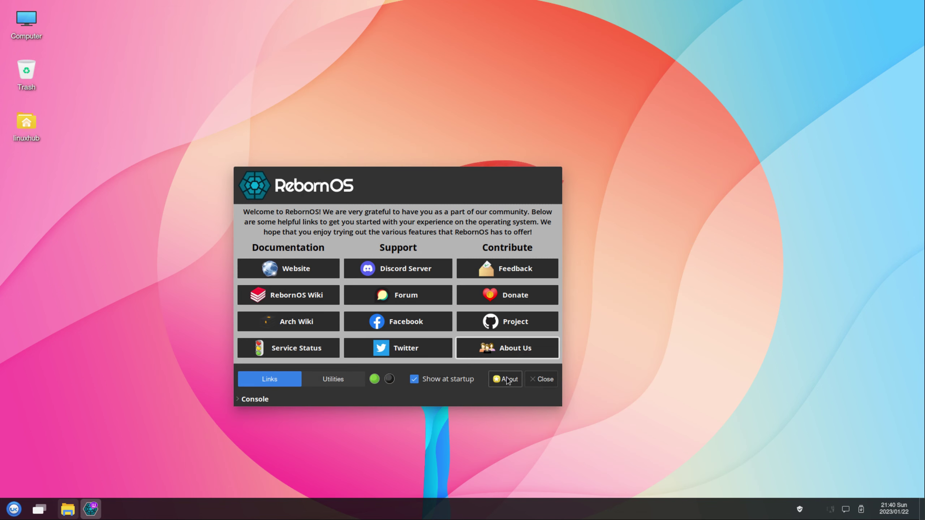
View and dismiss the Welcome application's About information.
{"action": "left_click", "coordinate": [509, 380]}
{"action": "left_click_drag", "start_coordinate": [519, 275], "coordinate": [441, 188]}
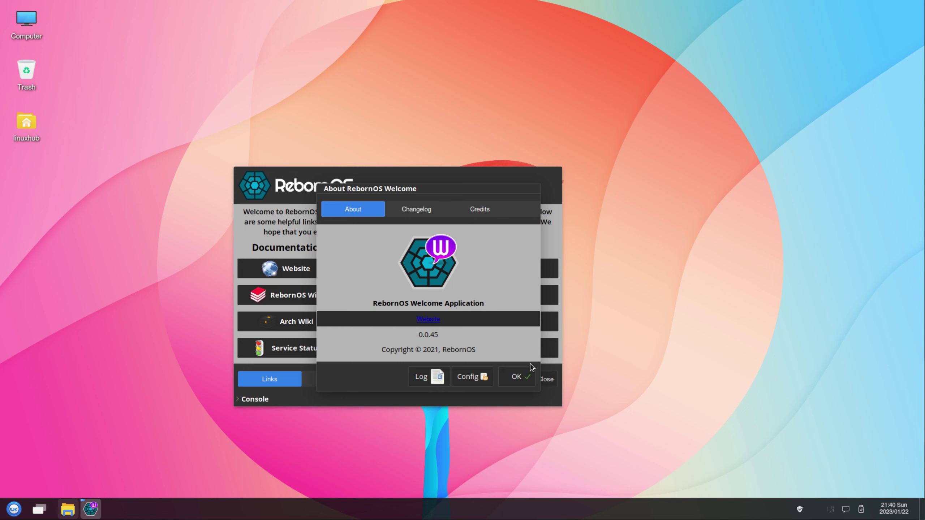
{"action": "left_click", "coordinate": [515, 382]}
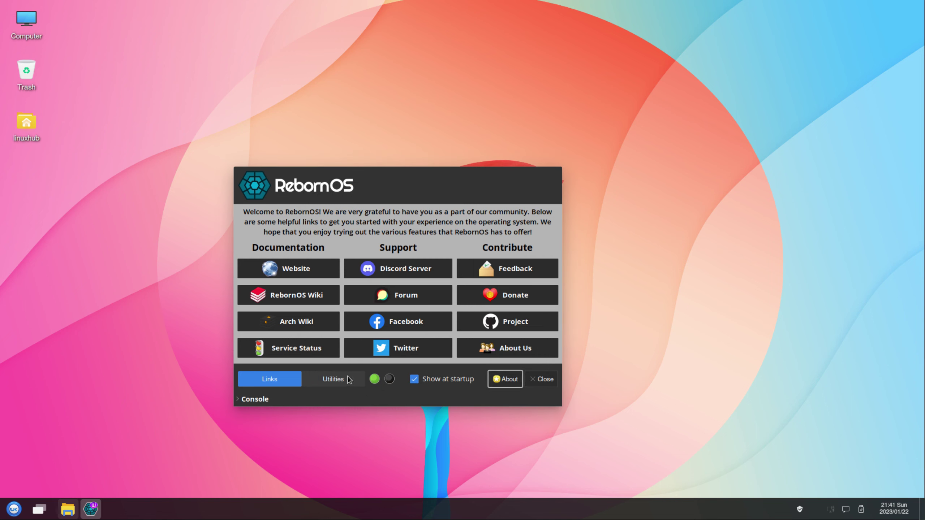
Show the Utilities page, dismiss its installation notice, and close Welcome.
{"action": "left_click", "coordinate": [346, 380]}
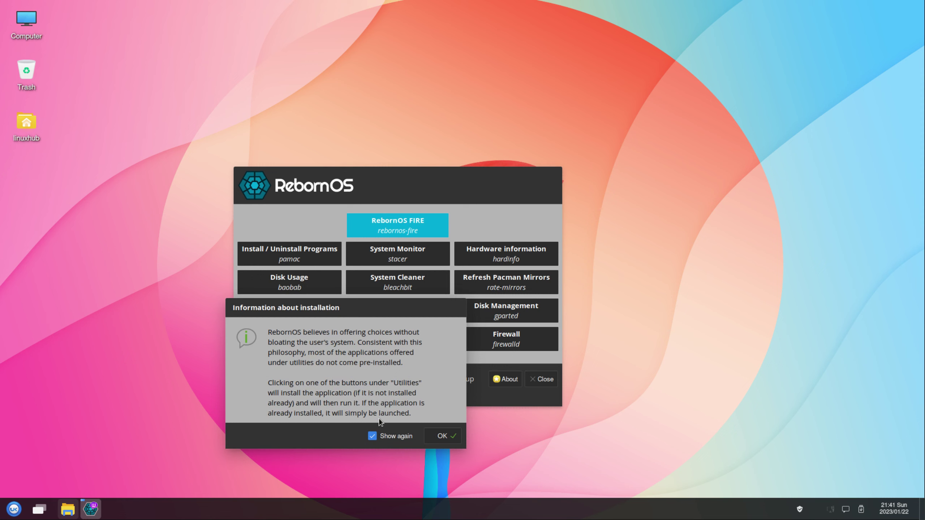
{"action": "left_click", "coordinate": [437, 437]}
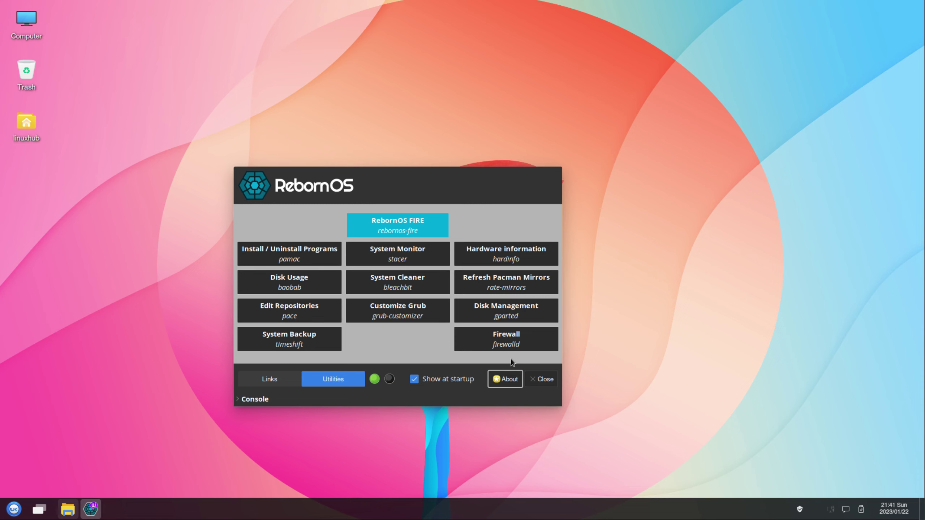
{"action": "left_click", "coordinate": [539, 380]}
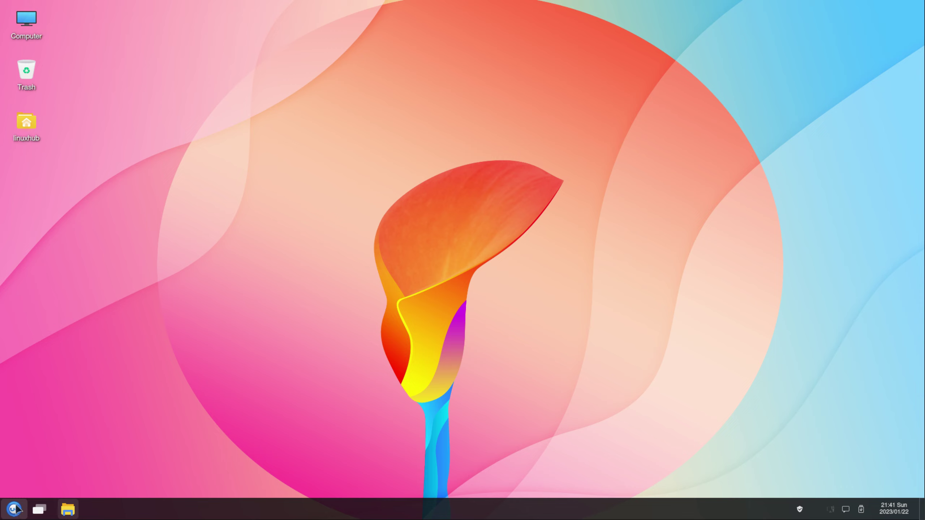
{"action": "left_click", "coordinate": [14, 509]}
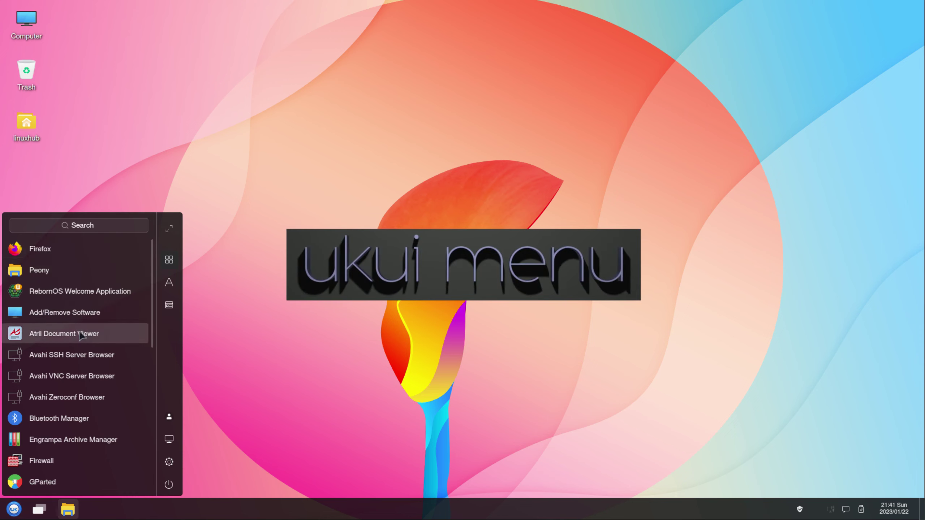
{"action": "scroll", "coordinate": [74, 386], "scroll_direction": "down", "scroll_amount": 4}
{"action": "scroll", "coordinate": [74, 385], "scroll_direction": "down", "scroll_amount": 4}
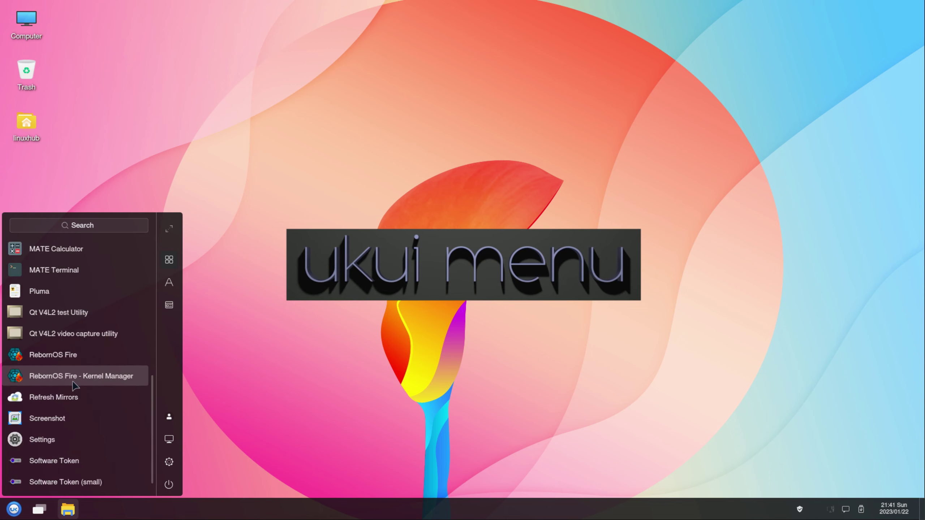
{"action": "scroll", "coordinate": [74, 386], "scroll_direction": "up", "scroll_amount": 8}
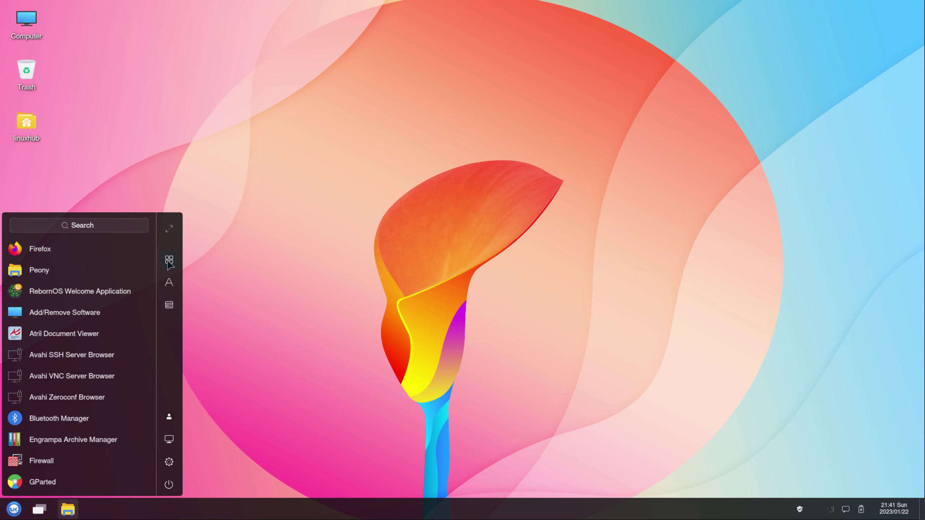
{"action": "left_click", "coordinate": [170, 284]}
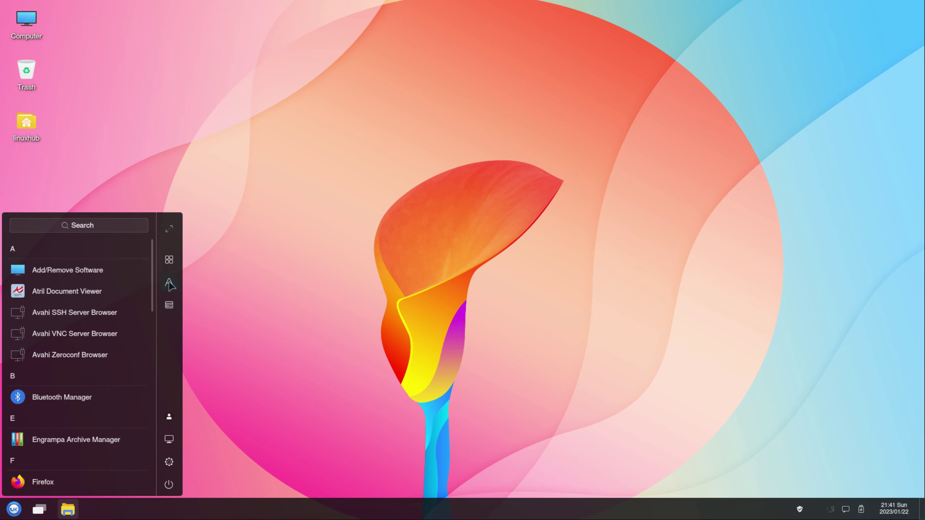
{"action": "left_click", "coordinate": [171, 309]}
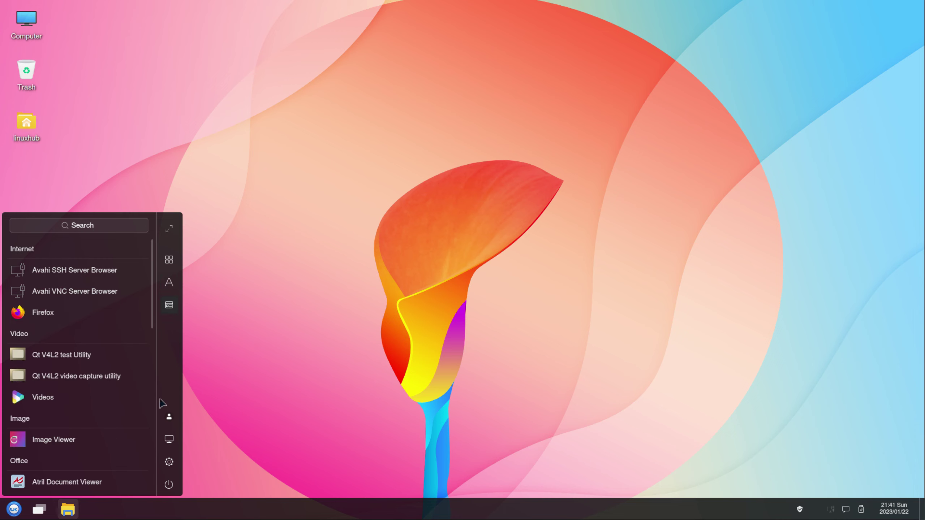
{"action": "left_click", "coordinate": [170, 420]}
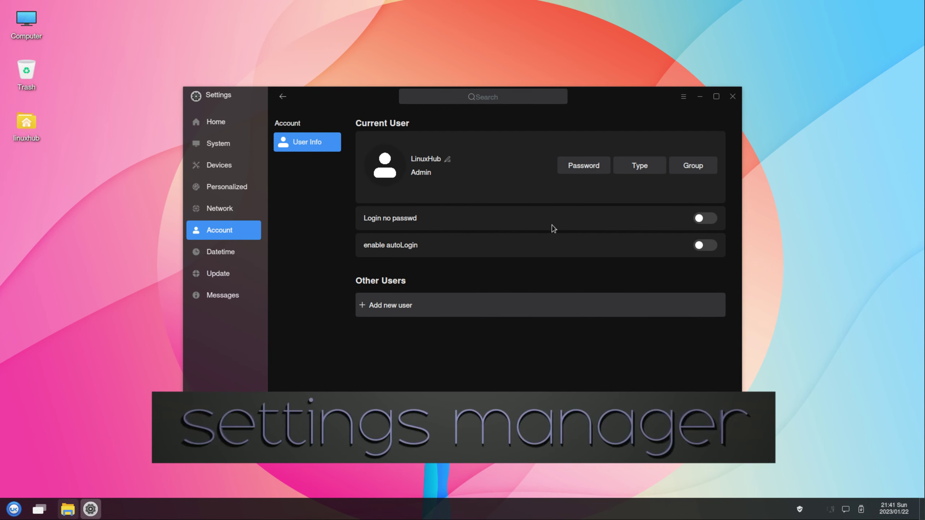
From the Settings home overview, view and close the About information.
{"action": "left_click", "coordinate": [217, 123]}
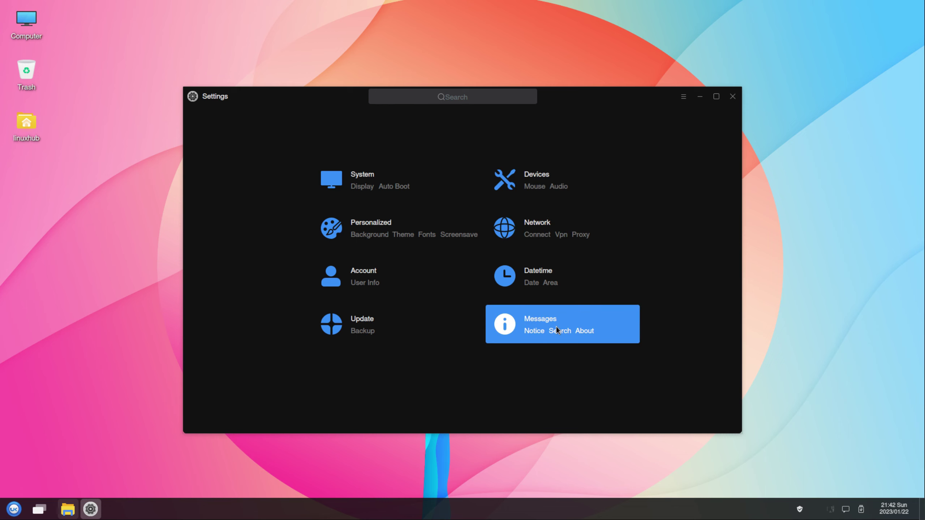
{"action": "left_click", "coordinate": [684, 97]}
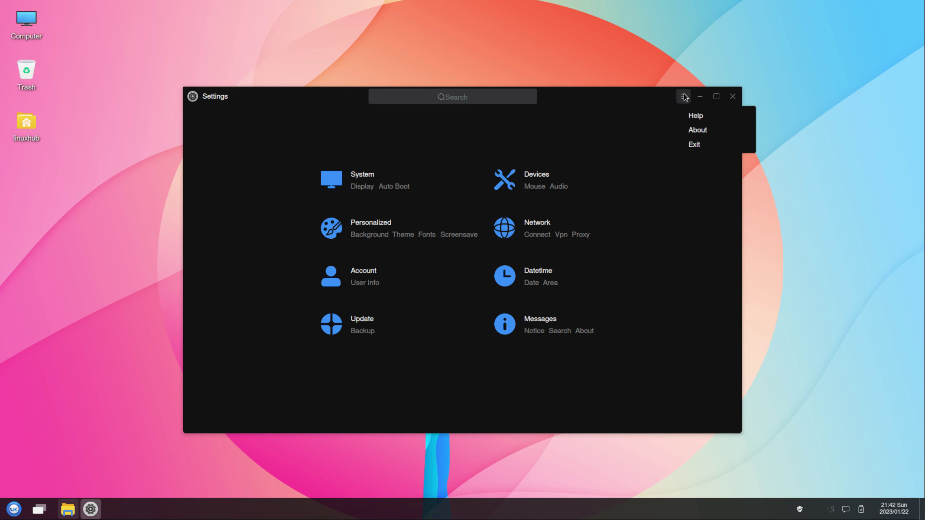
{"action": "left_click", "coordinate": [711, 129]}
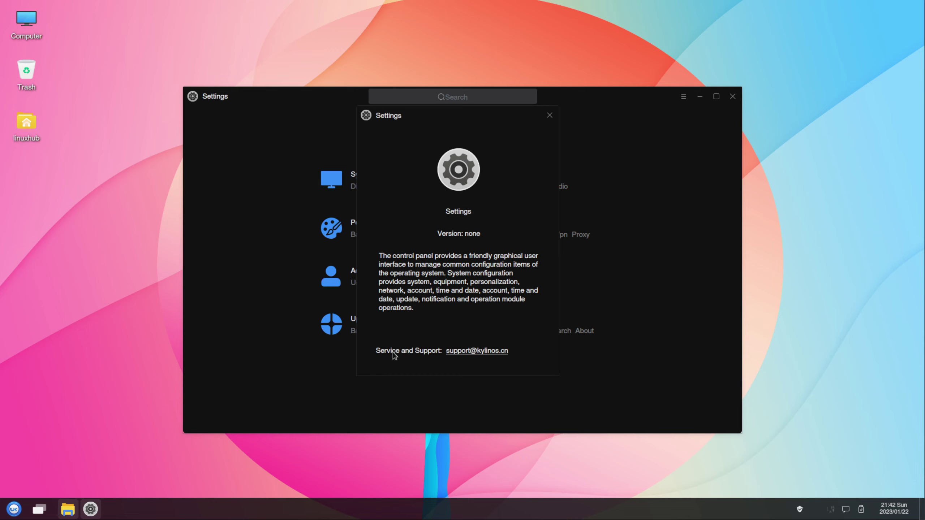
{"action": "left_click", "coordinate": [550, 116]}
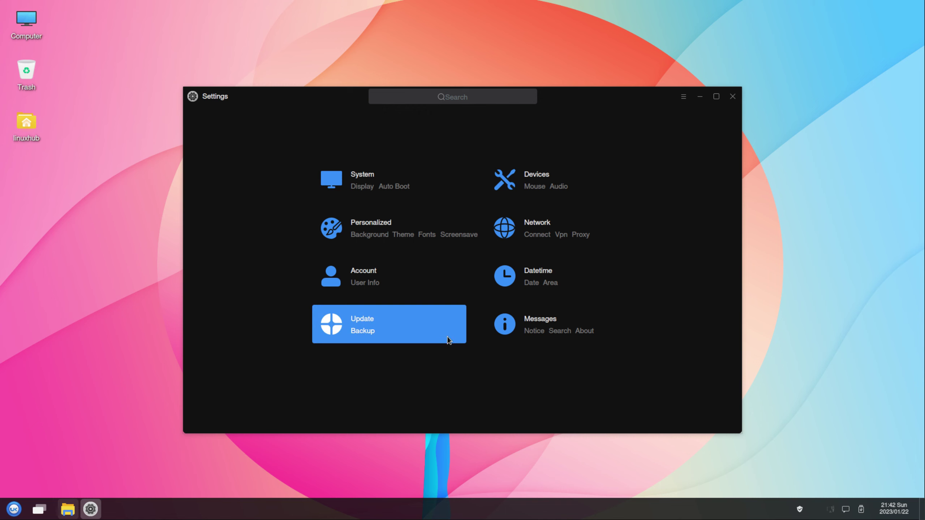
Look at Update settings, then open System's Auto Boot page from Home.
{"action": "left_click", "coordinate": [362, 320]}
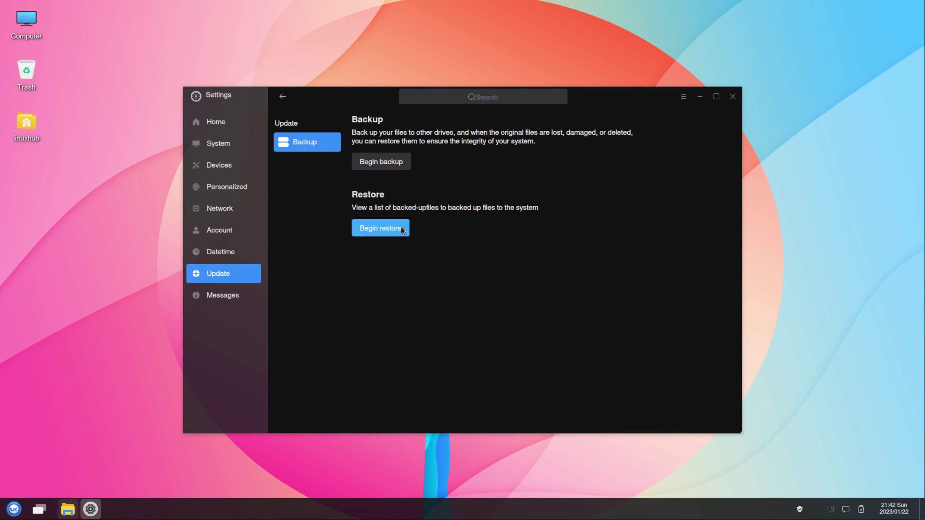
{"action": "left_click", "coordinate": [219, 123]}
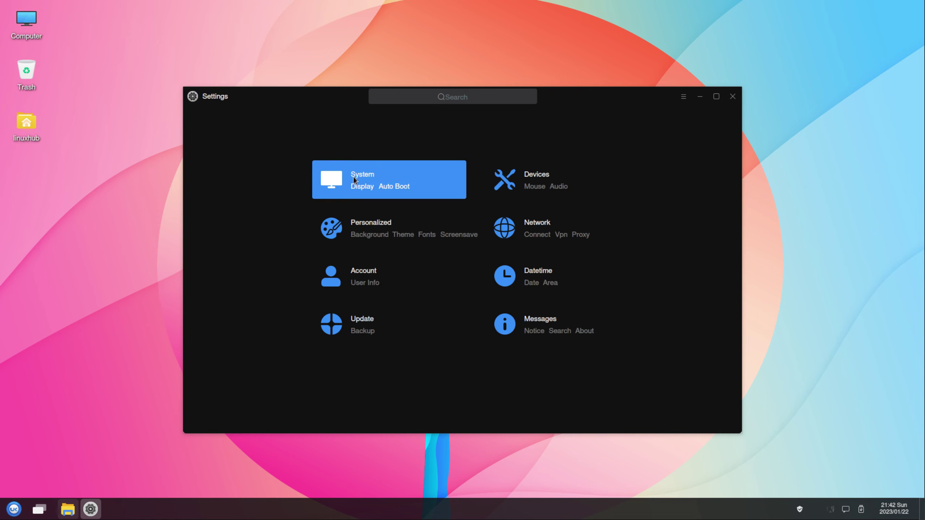
{"action": "left_click", "coordinate": [403, 186]}
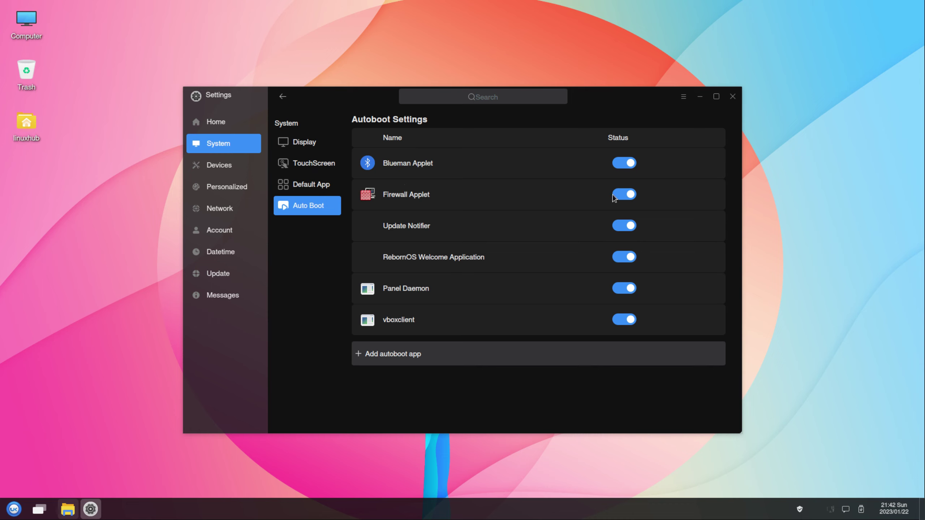
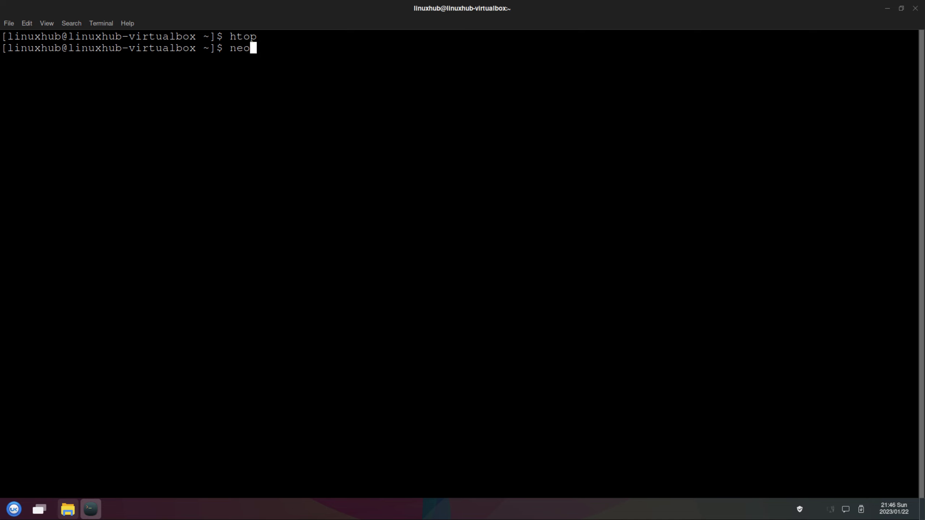
Run neofetch showing RebornOS Linux on VirtualBox with kernel 6.1.7-arch1-1, and highlight its OS and Kernel lines.
{"action": "key", "text": "Return"}
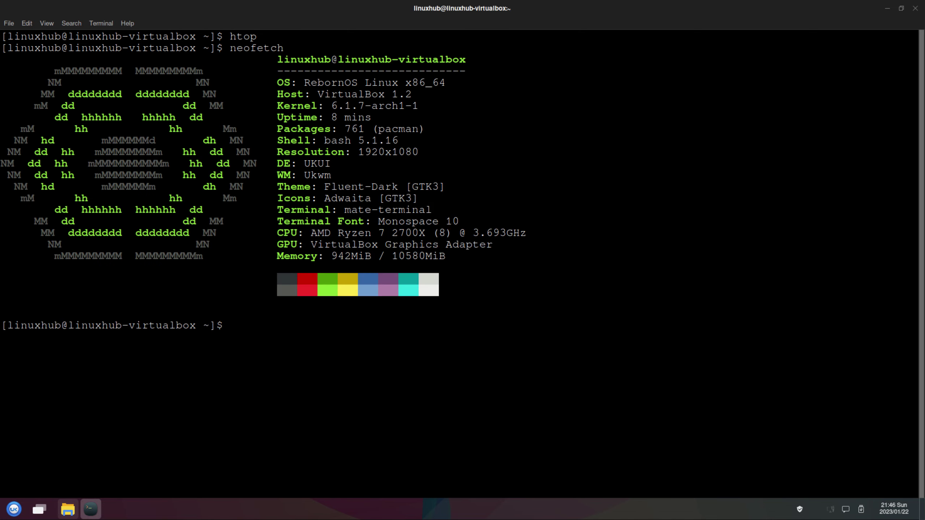
{"action": "triple_click", "coordinate": [342, 83]}
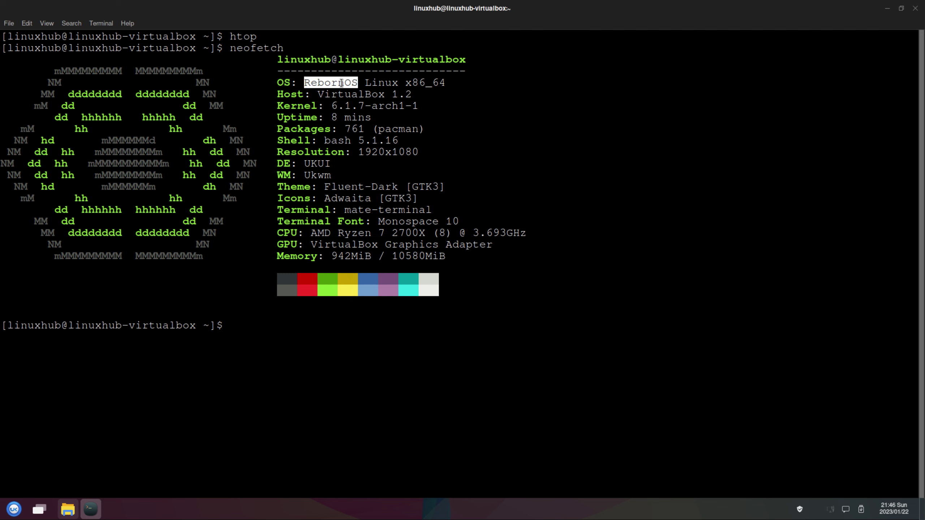
{"action": "triple_click", "coordinate": [376, 106]}
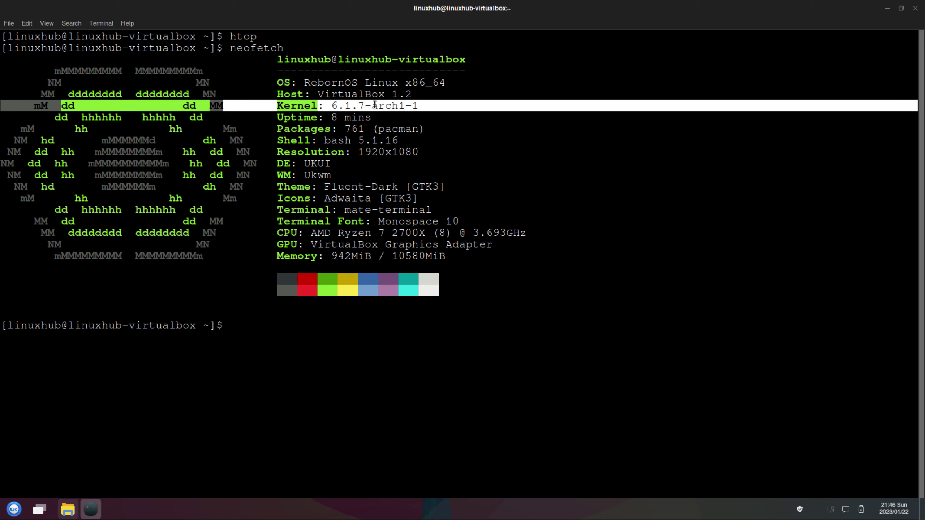
{"action": "right_click", "coordinate": [91, 510]}
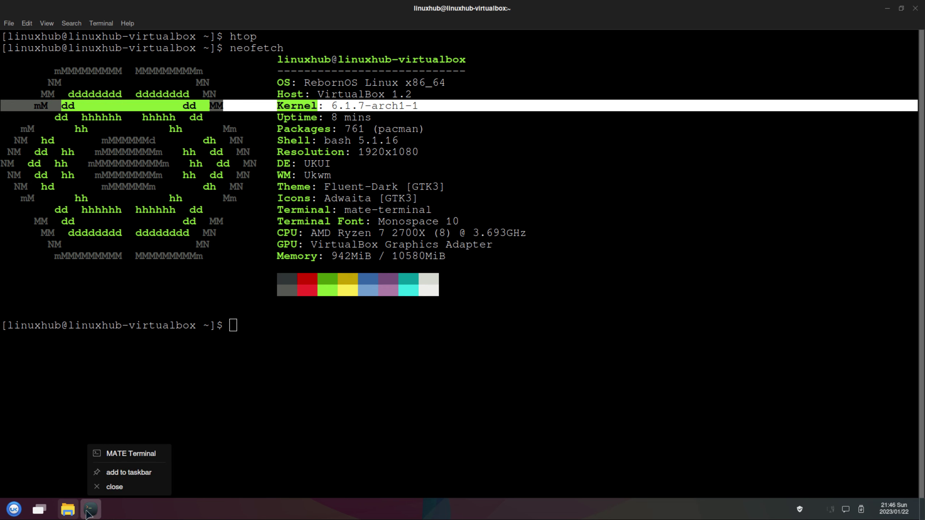
Close the terminal, launch Firefox maximized, and load YouTube from the New Tab shortcut.
{"action": "left_click", "coordinate": [114, 487]}
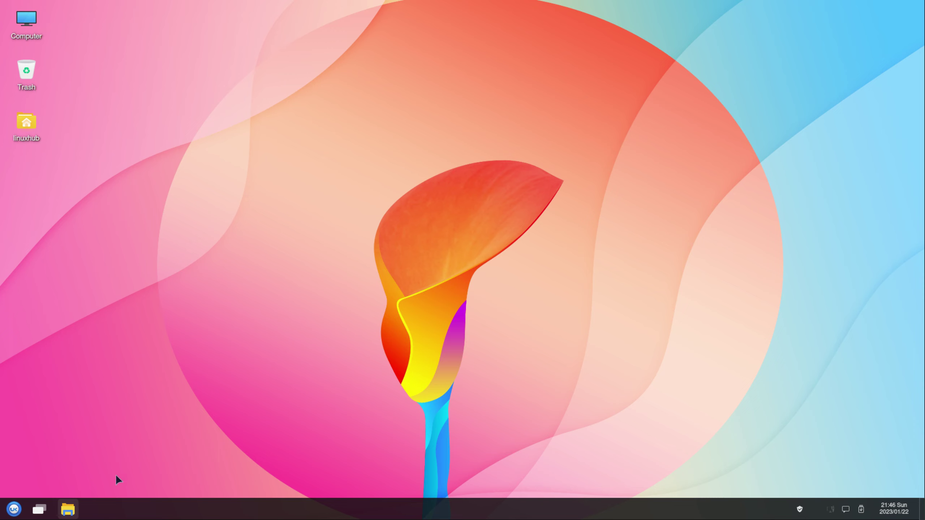
{"action": "left_click", "coordinate": [14, 510]}
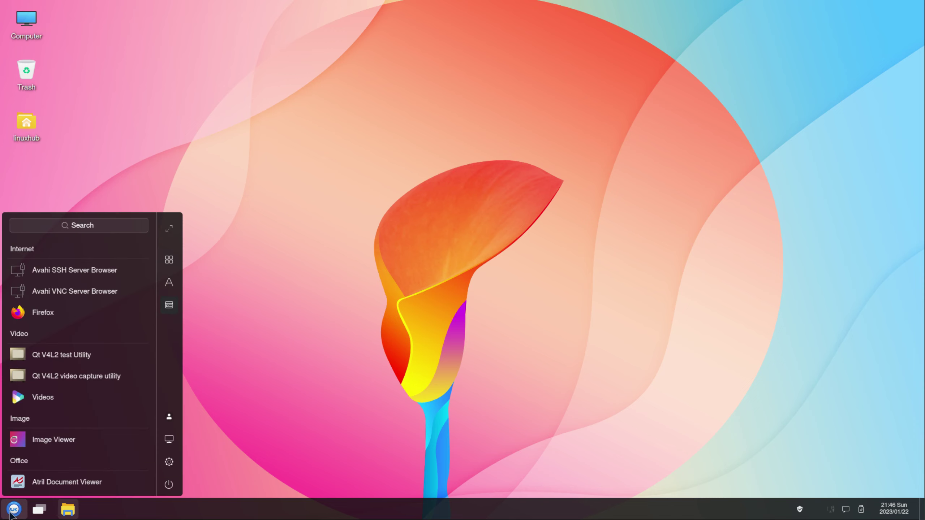
{"action": "left_click", "coordinate": [53, 313]}
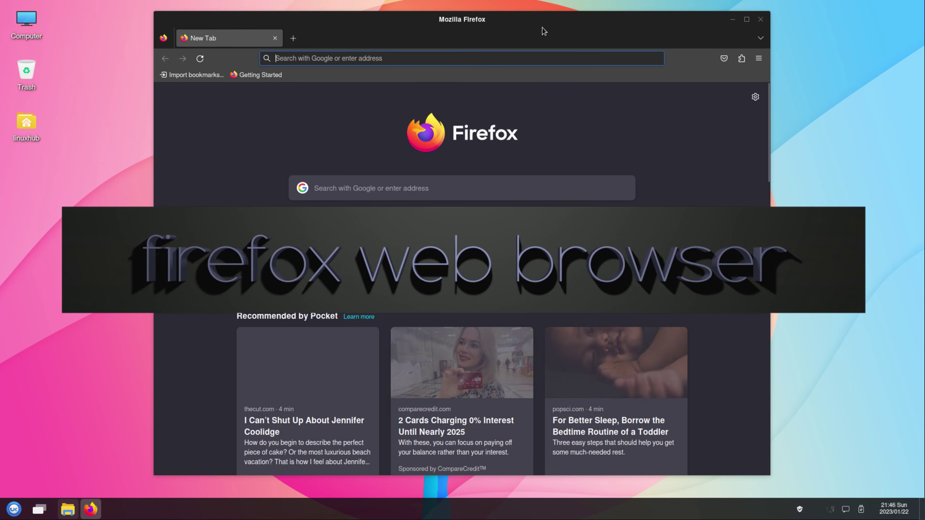
{"action": "double_click", "coordinate": [536, 20]}
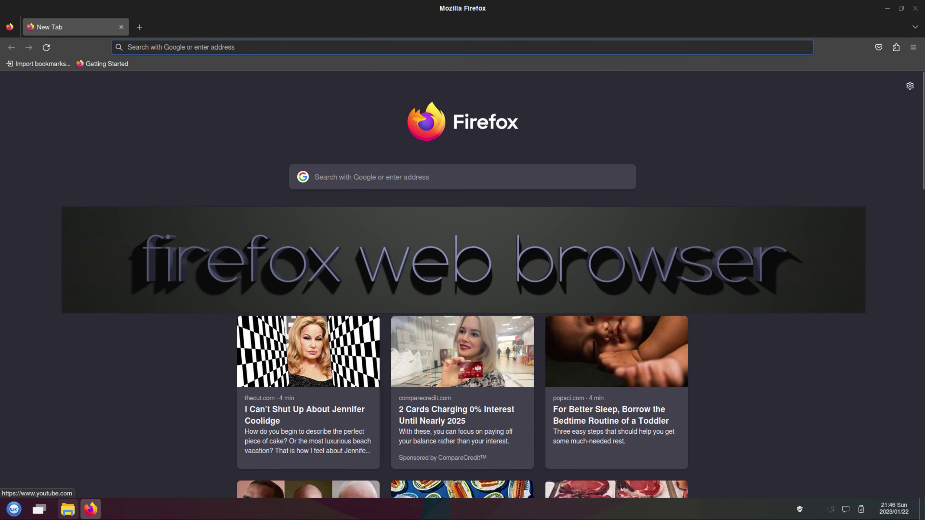
{"action": "left_click", "coordinate": [375, 229]}
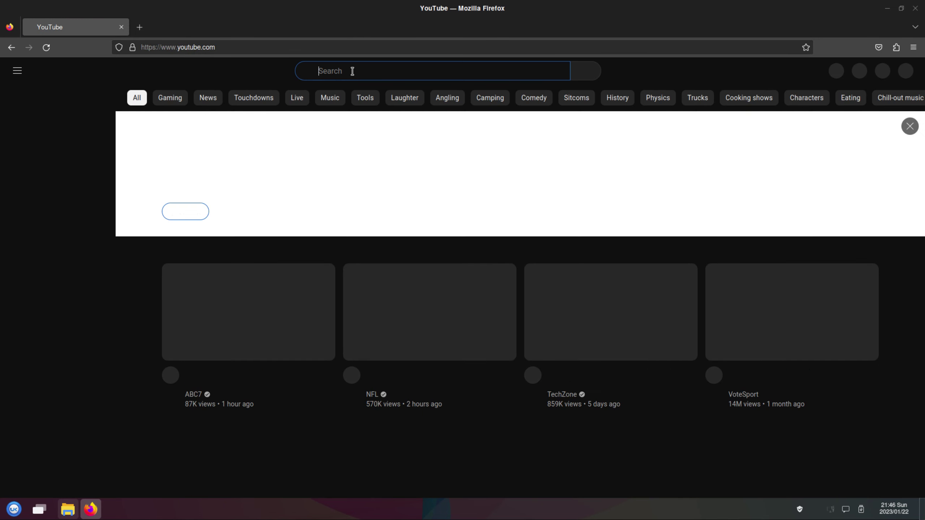
Search YouTube for linuxhub and open the Archman Linux 23.01 overview video.
{"action": "left_click", "coordinate": [353, 71]}
{"action": "type", "text": "lin"}
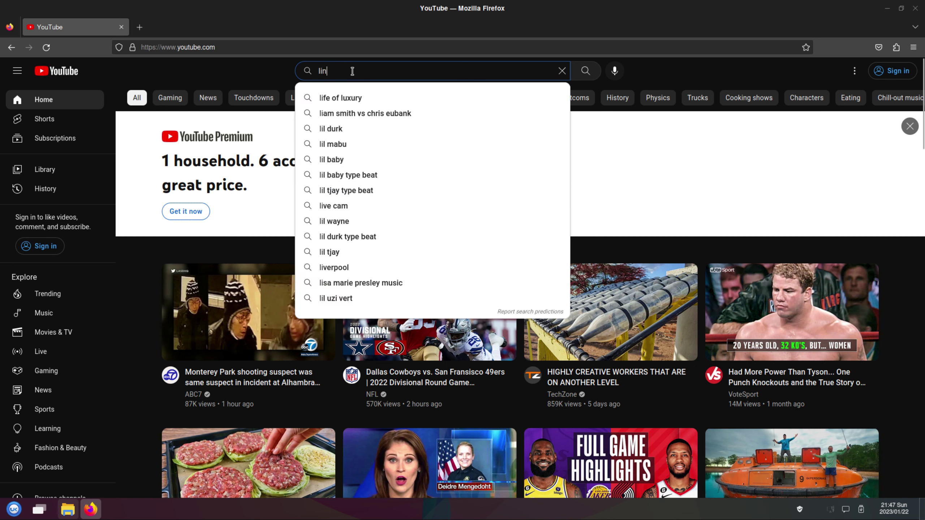
{"action": "type", "text": "uxhub"}
{"action": "key", "text": "Return"}
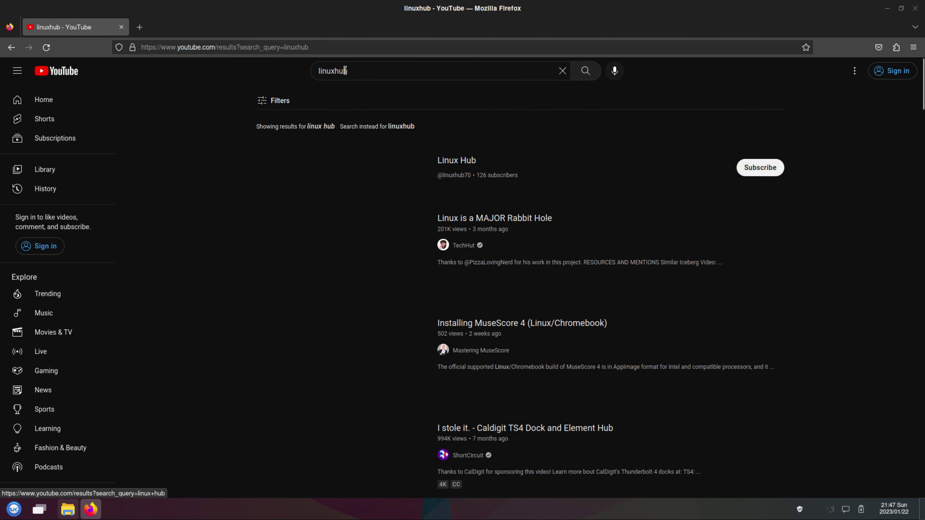
{"action": "left_click", "coordinate": [236, 359]}
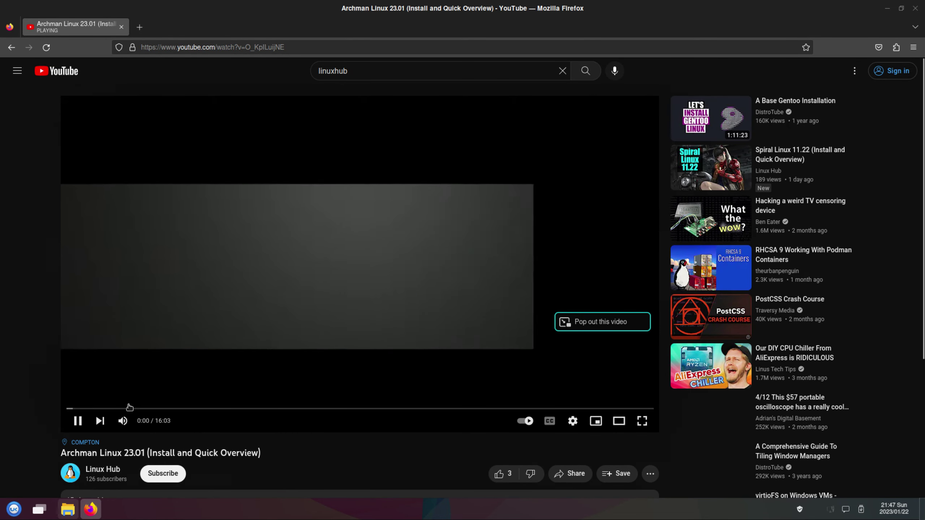
Mute the video and skip ahead to about 12:33.
{"action": "left_click", "coordinate": [123, 421]}
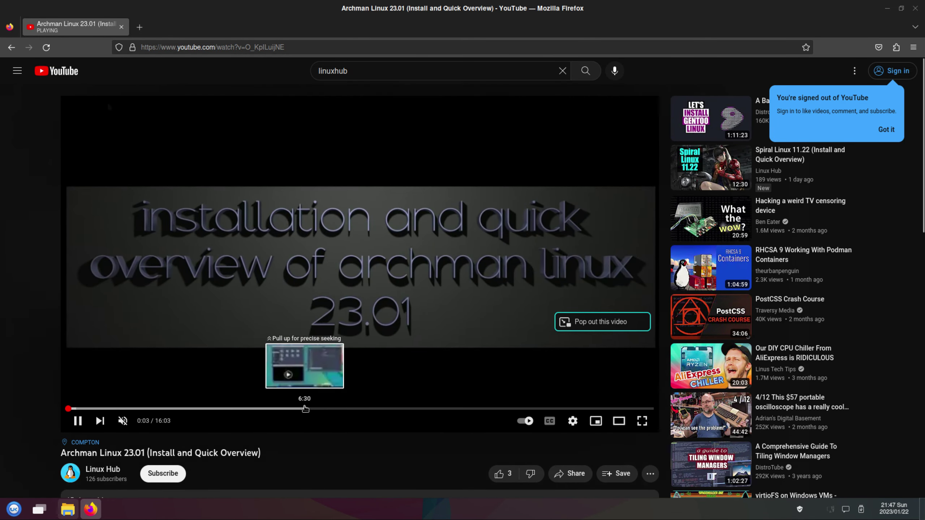
{"action": "left_click", "coordinate": [305, 409]}
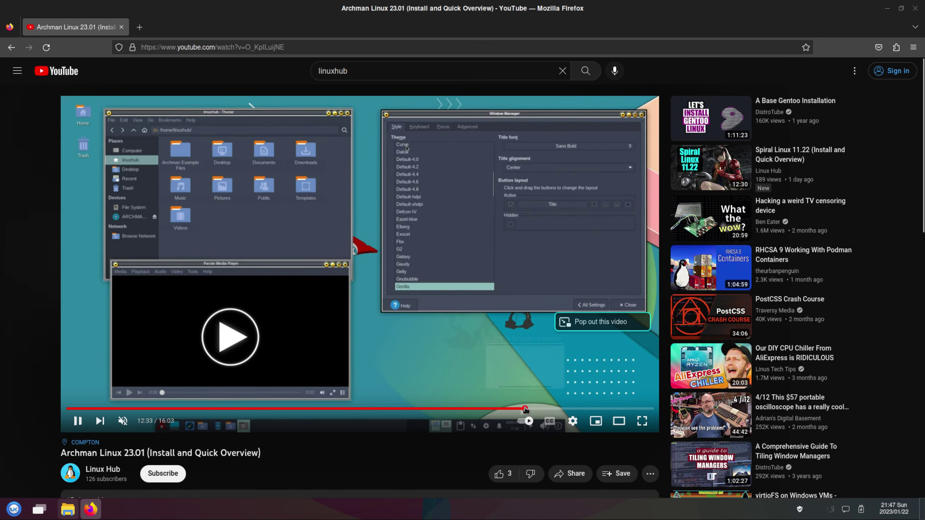
{"action": "left_click", "coordinate": [525, 408]}
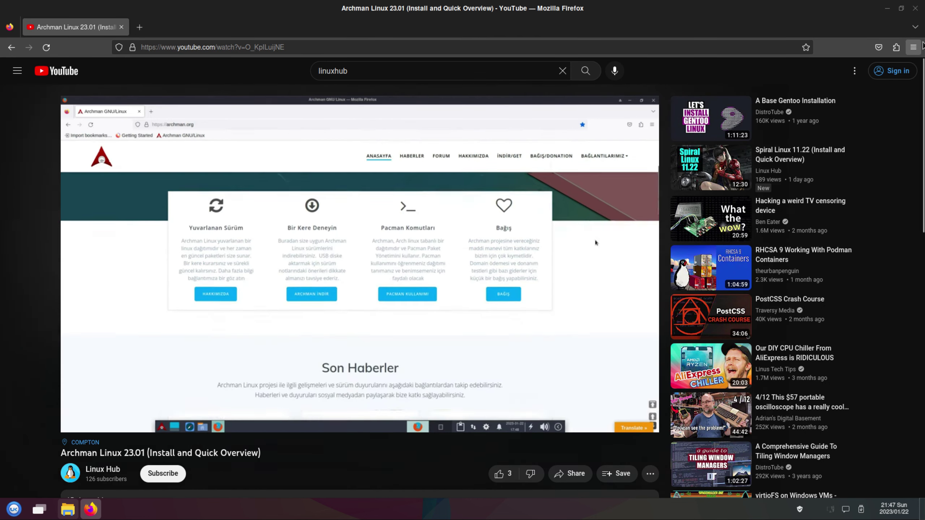
Check About Firefox showing version 109.0 (64-bit), then close Firefox.
{"action": "left_click", "coordinate": [914, 47]}
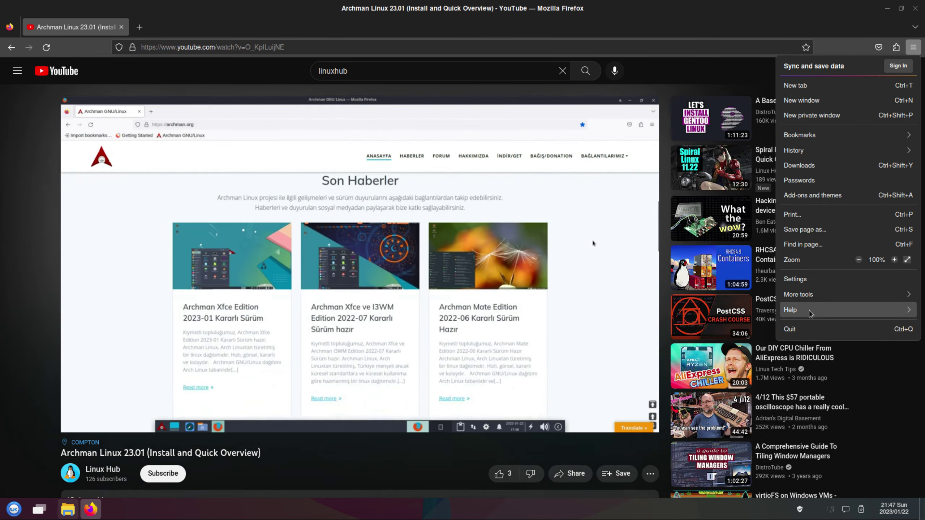
{"action": "left_click", "coordinate": [810, 313]}
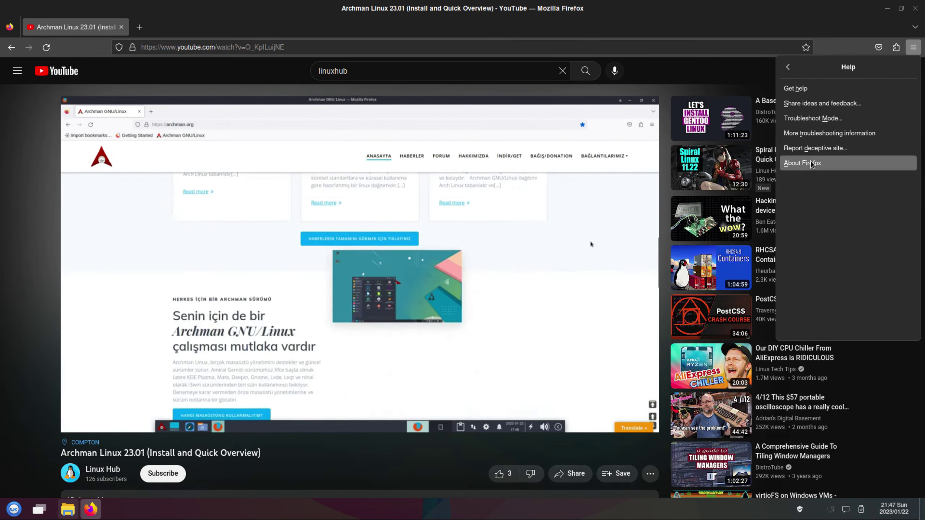
{"action": "left_click", "coordinate": [811, 164]}
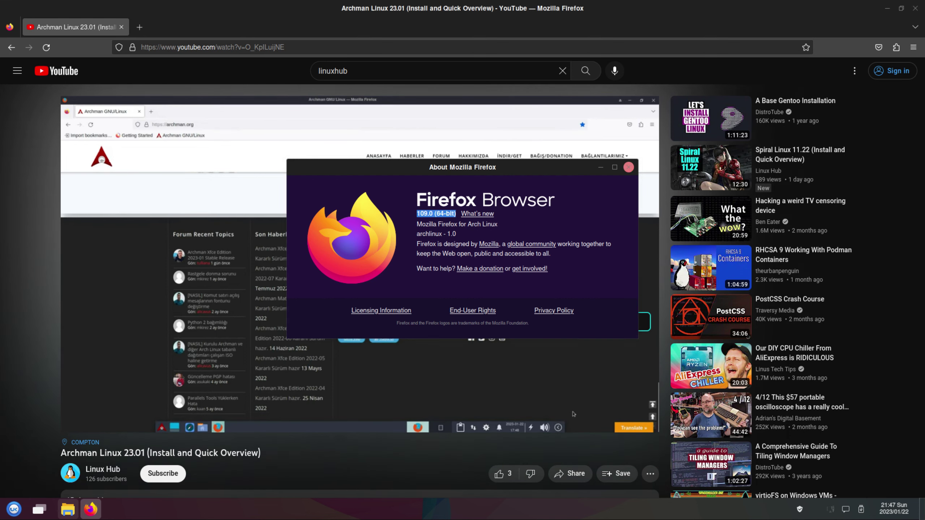
{"action": "left_click", "coordinate": [916, 9]}
{"action": "left_click", "coordinate": [18, 509]}
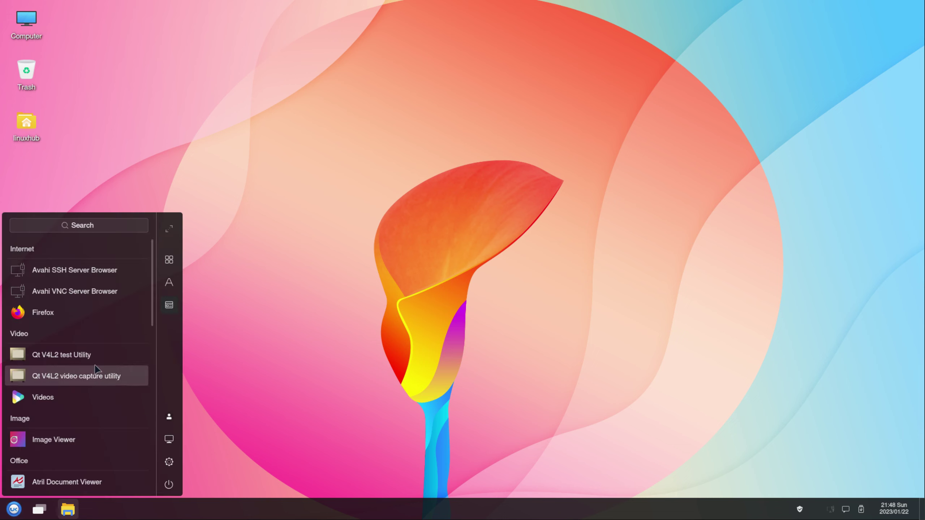
Launch the Pluma text editor from the launcher and move its window up and right.
{"action": "scroll", "coordinate": [97, 371], "scroll_direction": "down", "scroll_amount": 3}
{"action": "scroll", "coordinate": [96, 371], "scroll_direction": "down", "scroll_amount": 3}
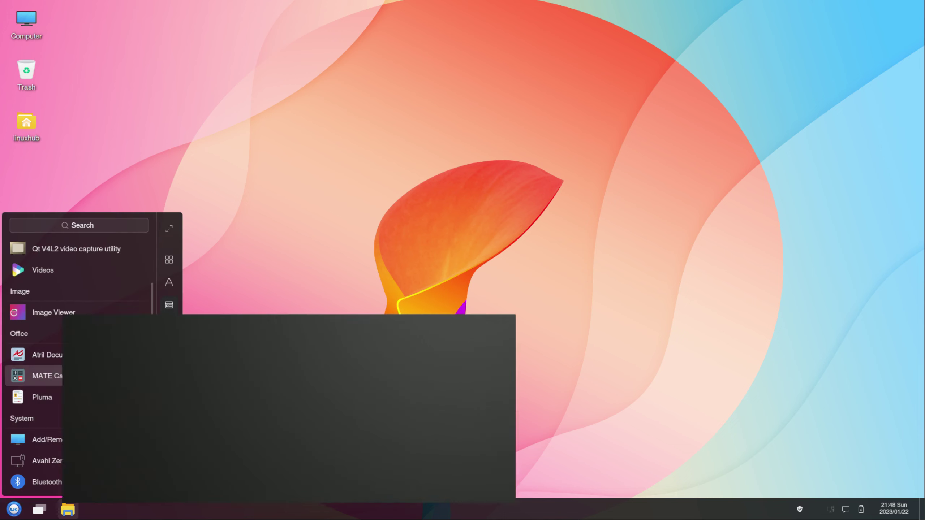
{"action": "left_click", "coordinate": [41, 400]}
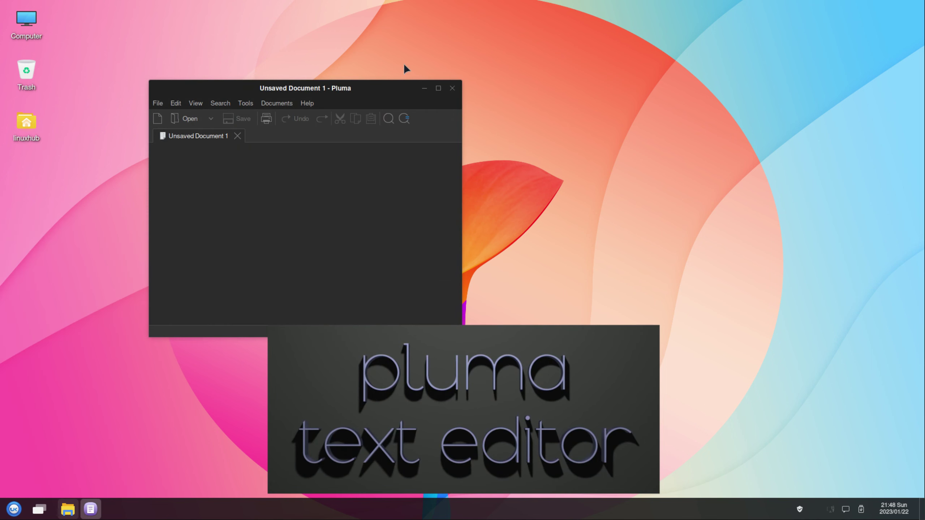
{"action": "left_click_drag", "start_coordinate": [377, 88], "coordinate": [507, 59]}
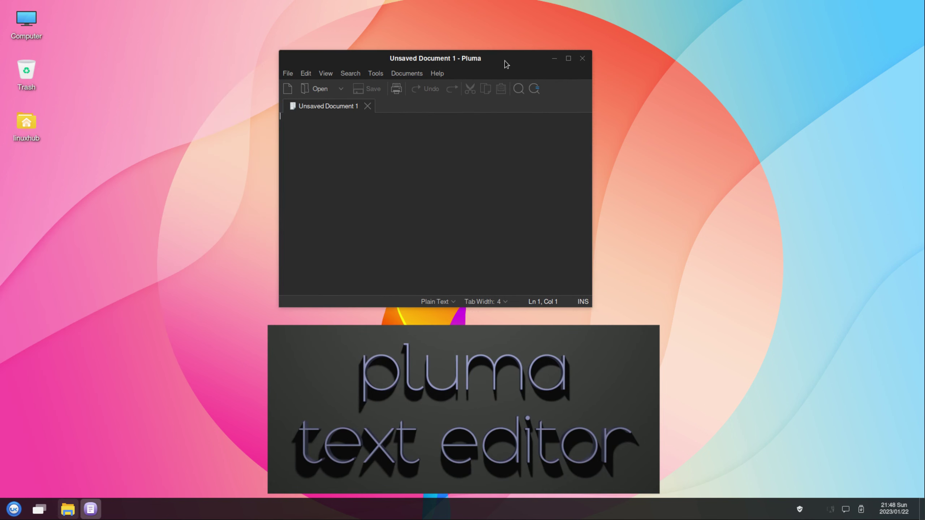
View About Pluma (version 1.26.0), dismiss it, and close the empty editor.
{"action": "left_click", "coordinate": [434, 73]}
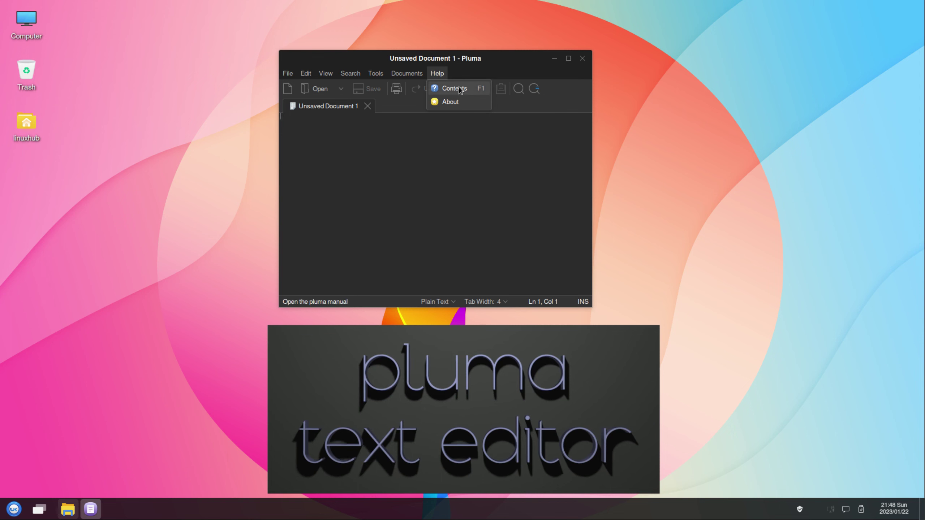
{"action": "left_click", "coordinate": [451, 103]}
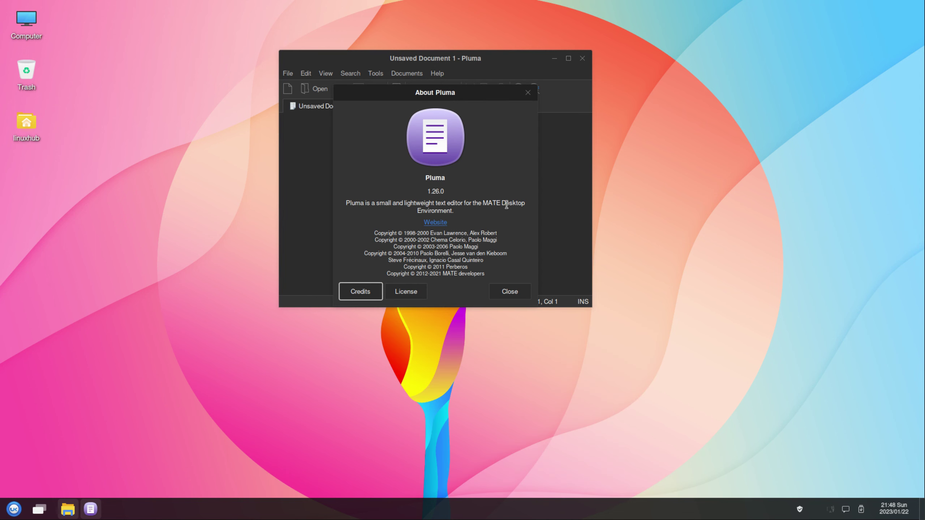
{"action": "triple_click", "coordinate": [367, 203]}
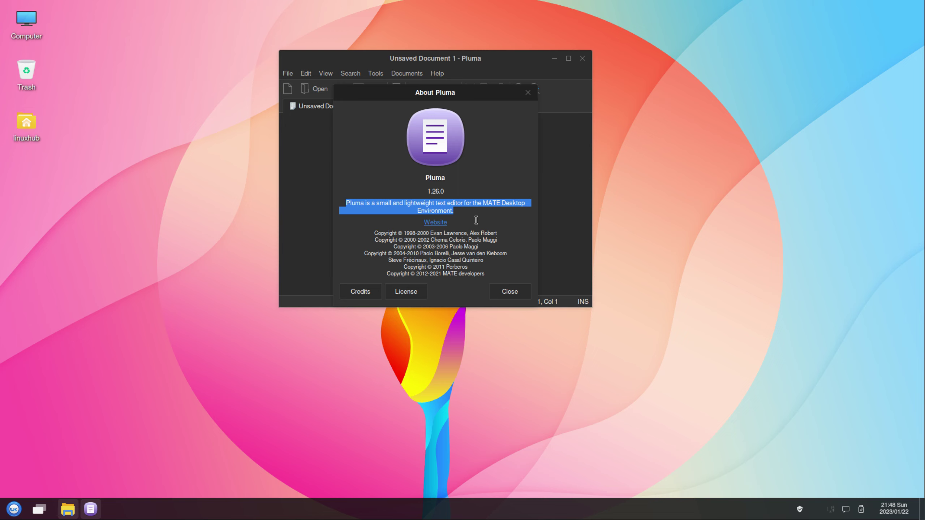
{"action": "left_click", "coordinate": [457, 207]}
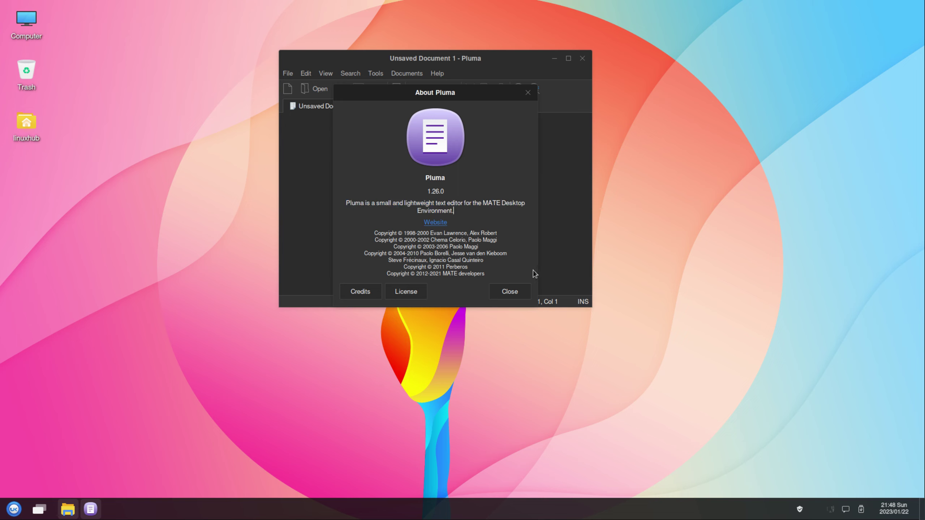
{"action": "left_click", "coordinate": [510, 290]}
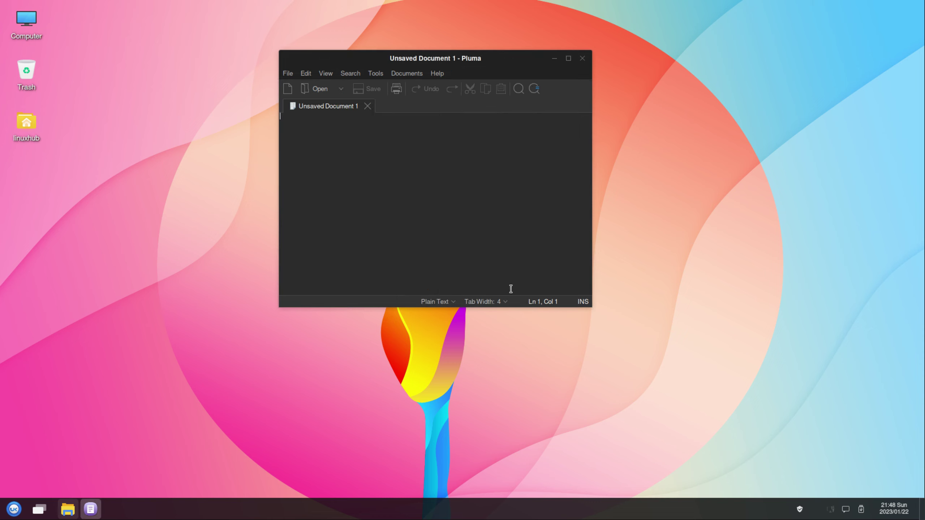
{"action": "left_click", "coordinate": [583, 58]}
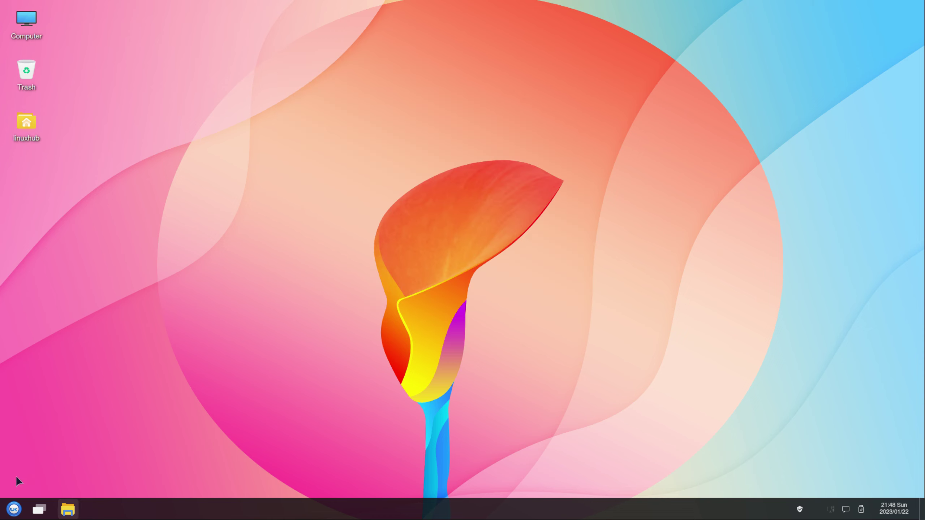
{"action": "left_click", "coordinate": [13, 509]}
{"action": "scroll", "coordinate": [94, 410], "scroll_direction": "down", "scroll_amount": 5}
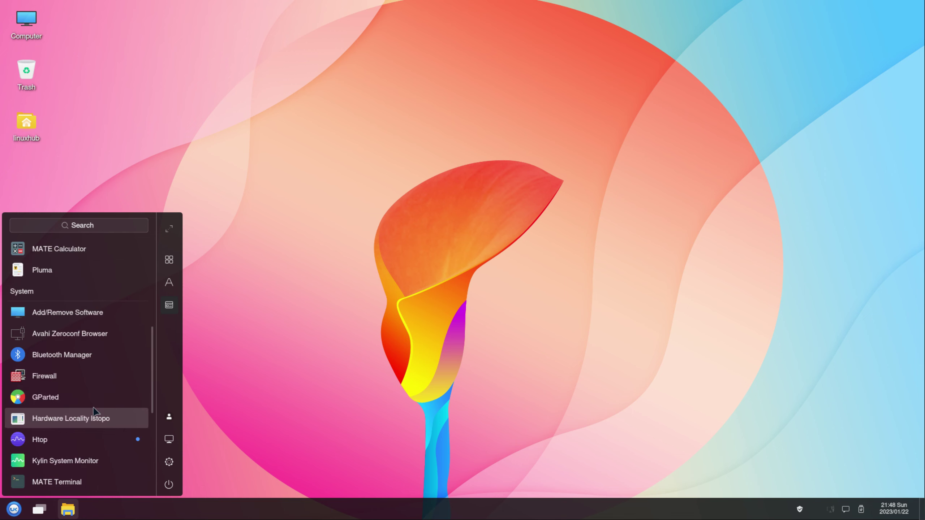
{"action": "left_click", "coordinate": [48, 377]}
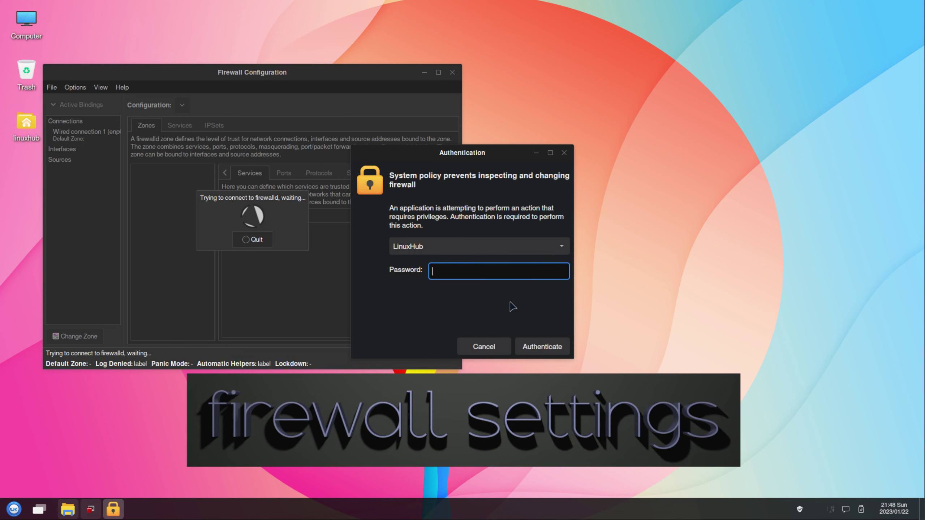
{"action": "key", "text": "Return"}
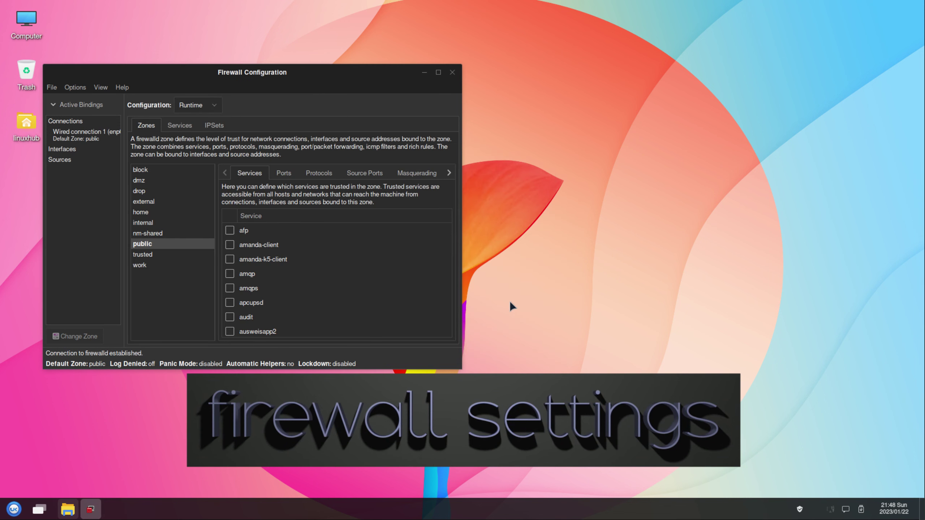
{"action": "double_click", "coordinate": [314, 76]}
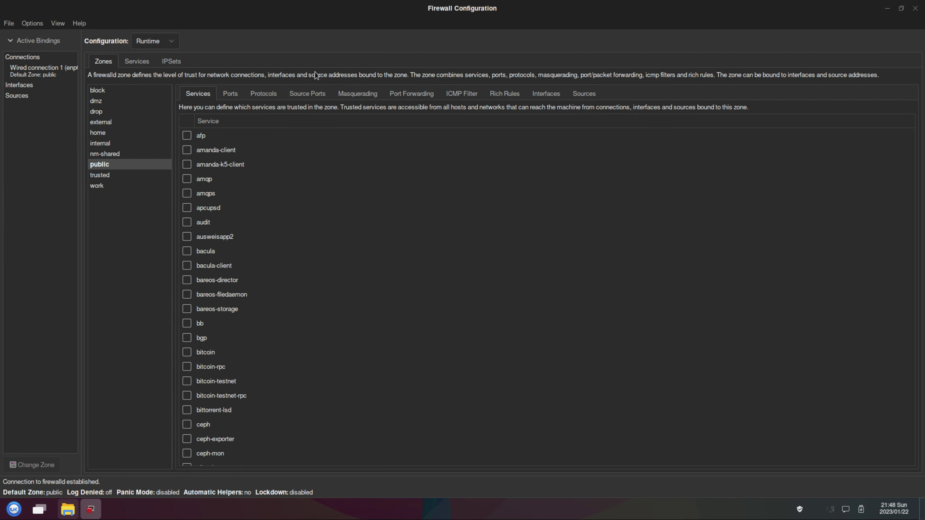
{"action": "left_click", "coordinate": [43, 70]}
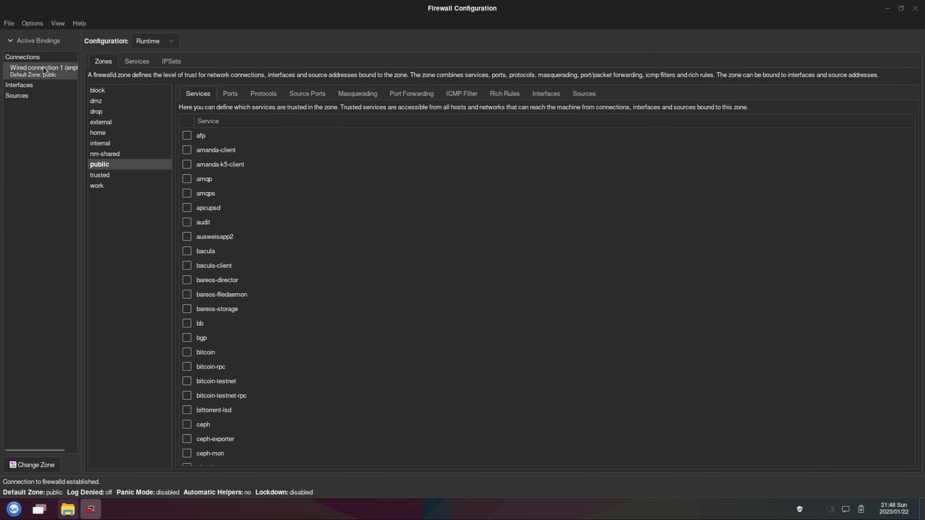
{"action": "left_click", "coordinate": [19, 85]}
{"action": "left_click", "coordinate": [18, 96]}
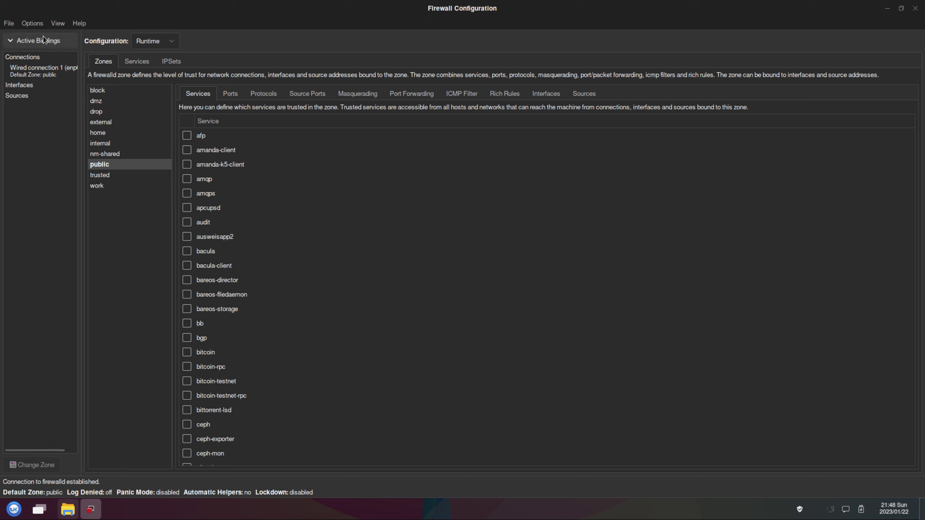
{"action": "left_click", "coordinate": [9, 23]}
{"action": "mouse_move", "coordinate": [40, 29]}
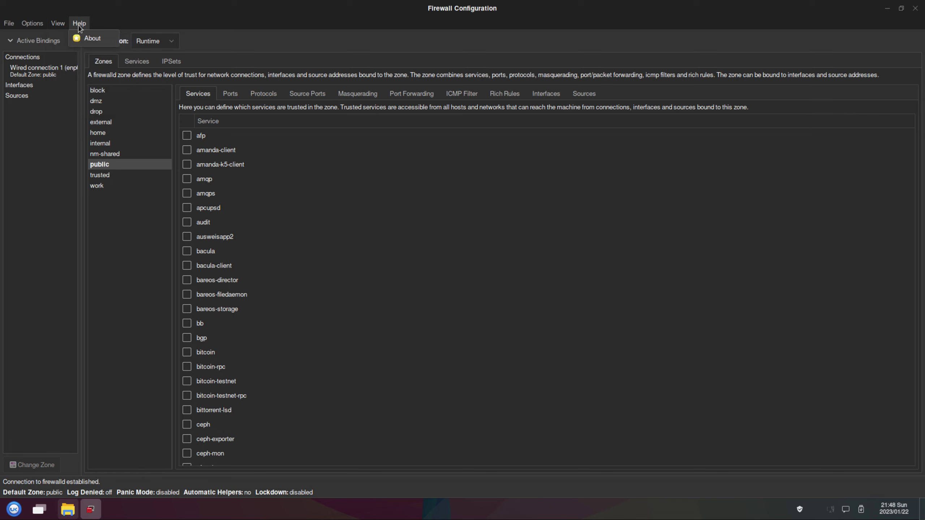
{"action": "left_click", "coordinate": [89, 38]}
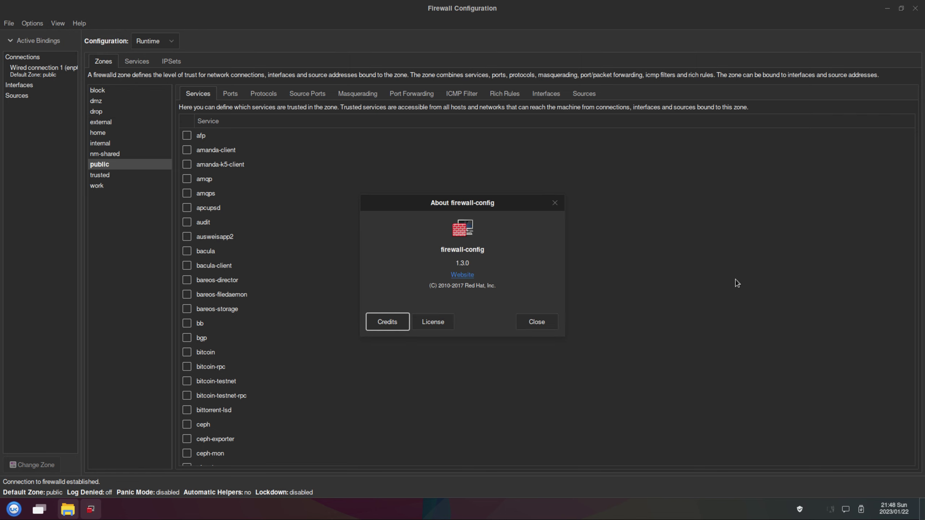
{"action": "left_click", "coordinate": [536, 322]}
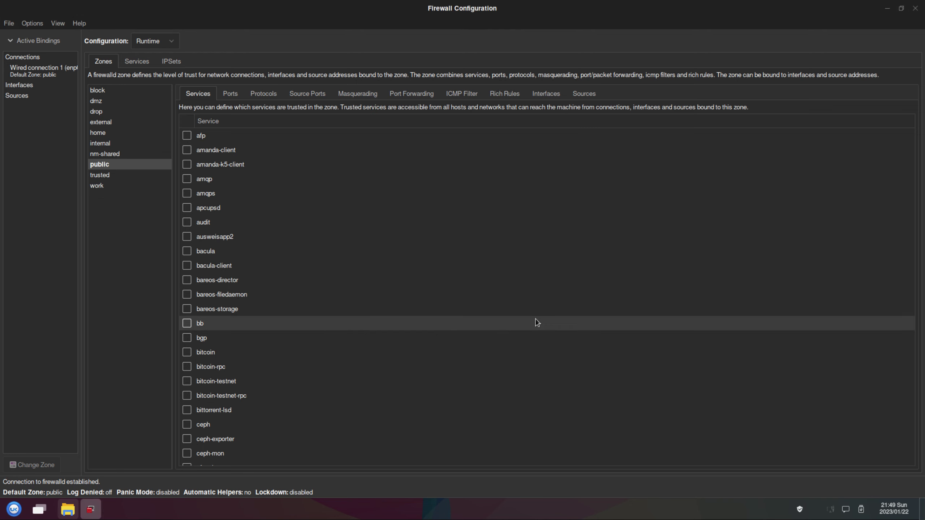
{"action": "left_click", "coordinate": [916, 7]}
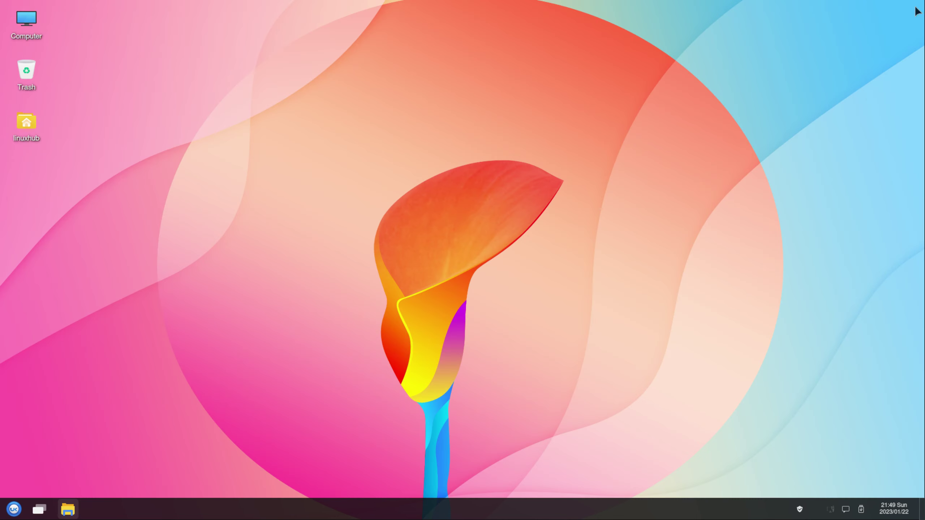
{"action": "left_click", "coordinate": [13, 510]}
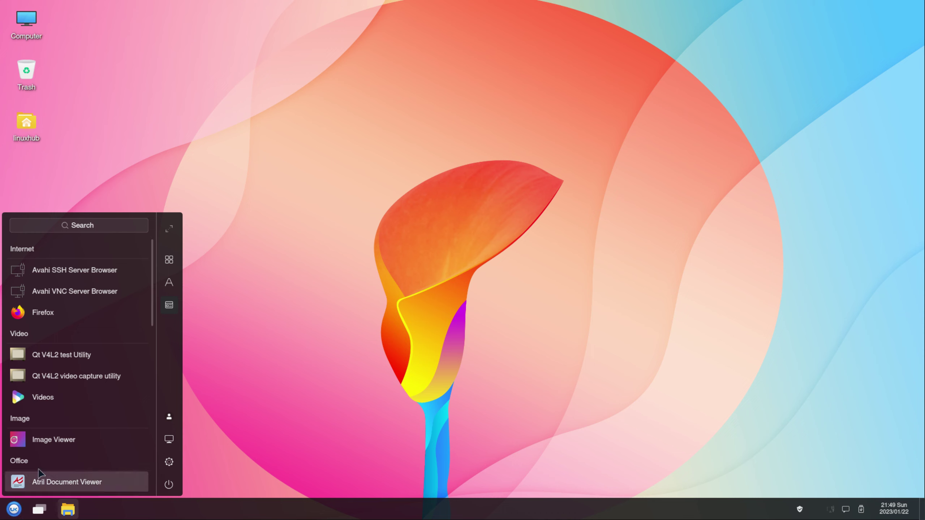
{"action": "scroll", "coordinate": [85, 402], "scroll_direction": "down", "scroll_amount": 5}
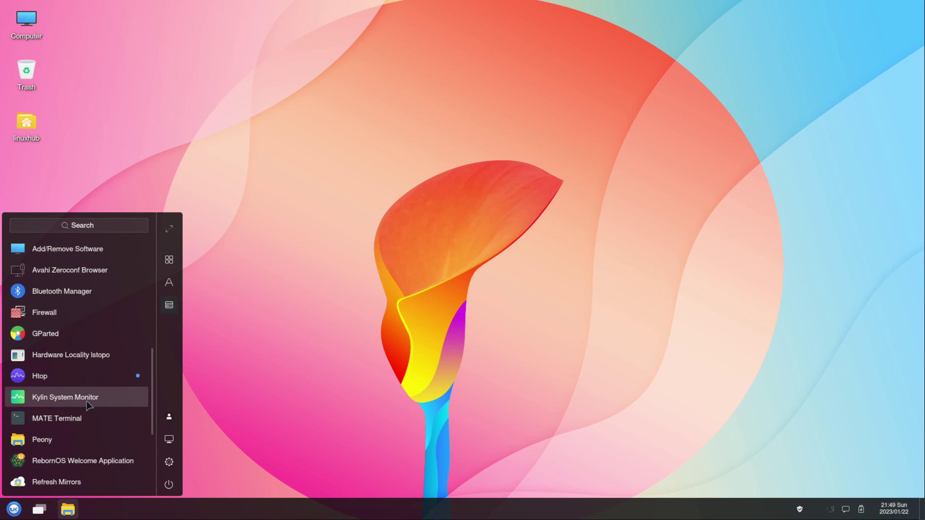
{"action": "scroll", "coordinate": [88, 405], "scroll_direction": "down", "scroll_amount": 3}
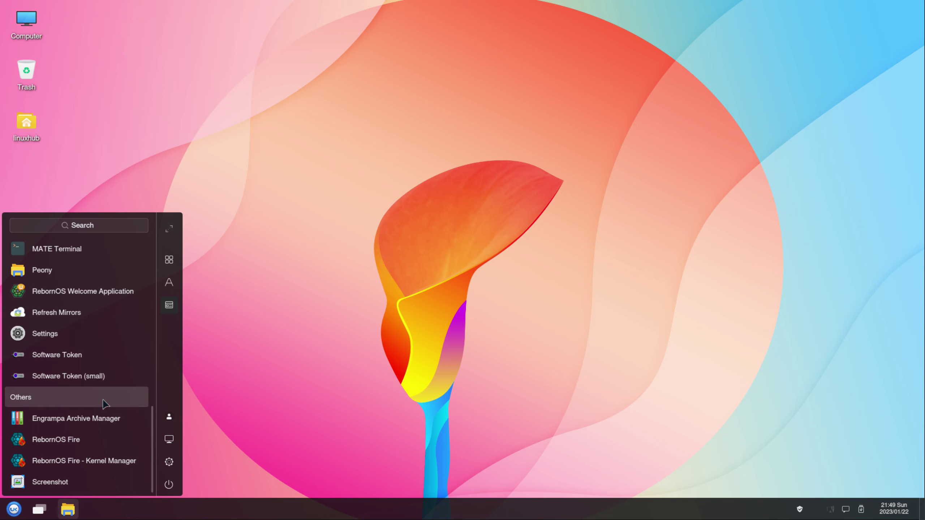
{"action": "left_click", "coordinate": [96, 425]}
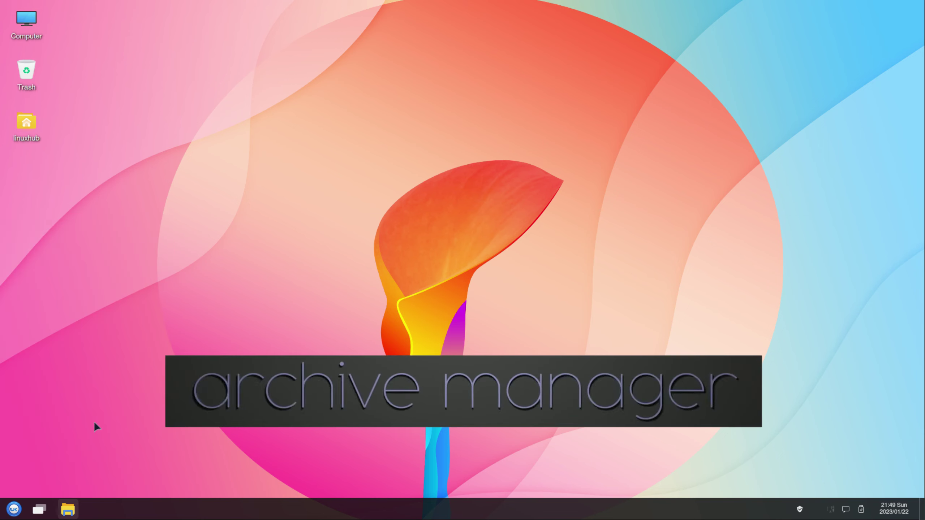
{"action": "left_click_drag", "start_coordinate": [222, 11], "coordinate": [487, 191]}
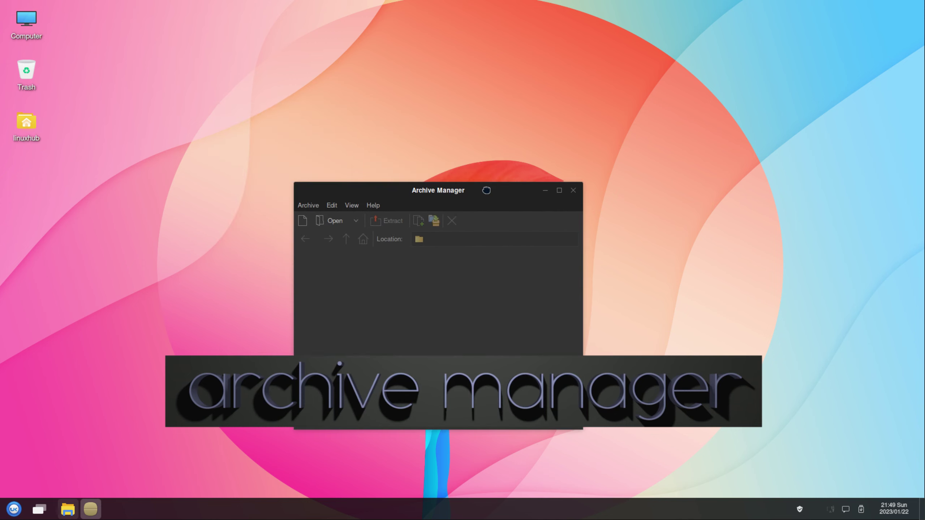
{"action": "left_click", "coordinate": [372, 205]}
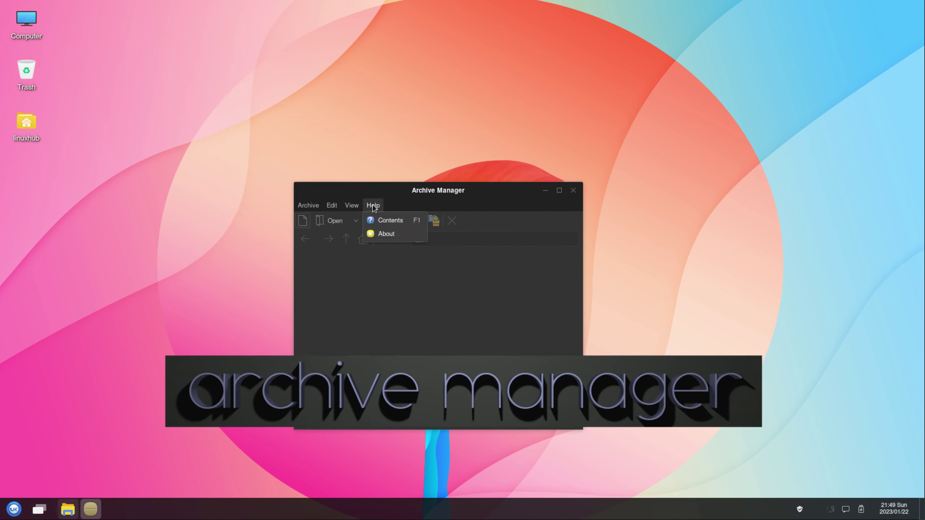
{"action": "left_click", "coordinate": [396, 236]}
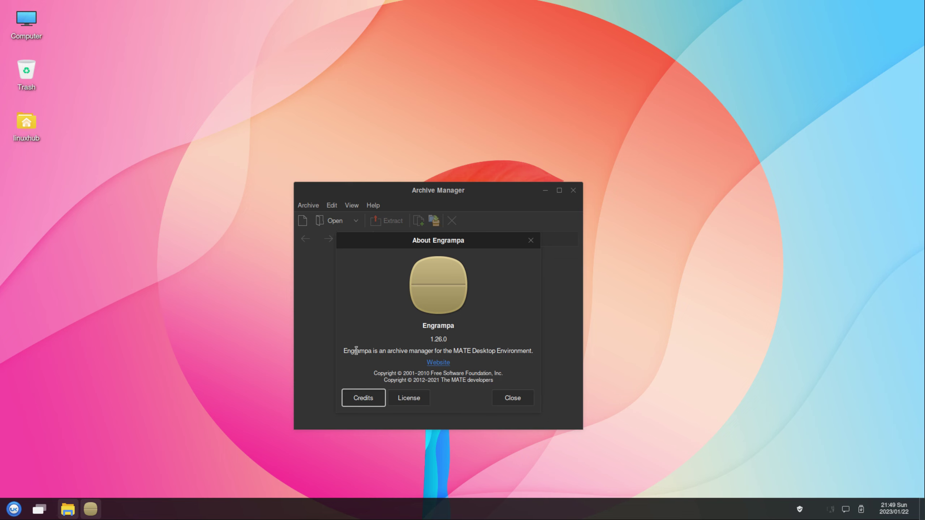
{"action": "triple_click", "coordinate": [357, 351]}
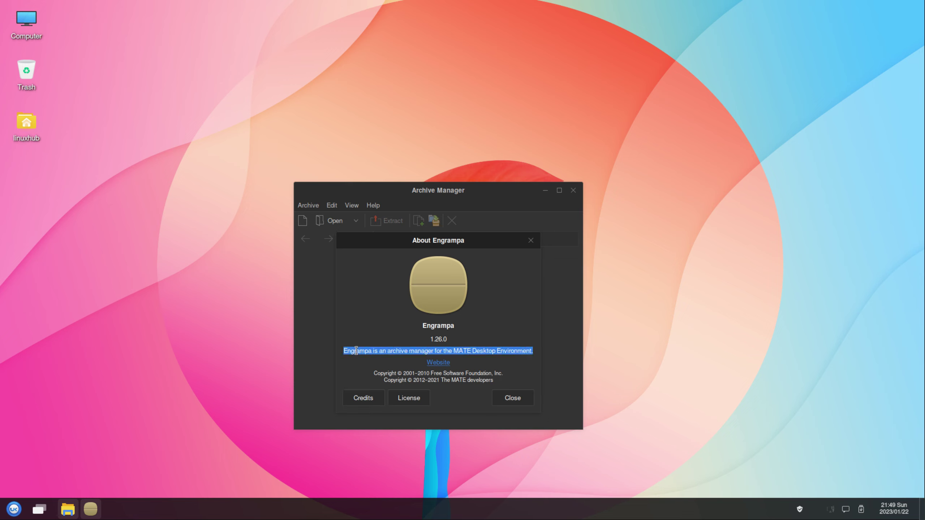
{"action": "left_click", "coordinate": [530, 352]}
{"action": "left_click", "coordinate": [519, 399]}
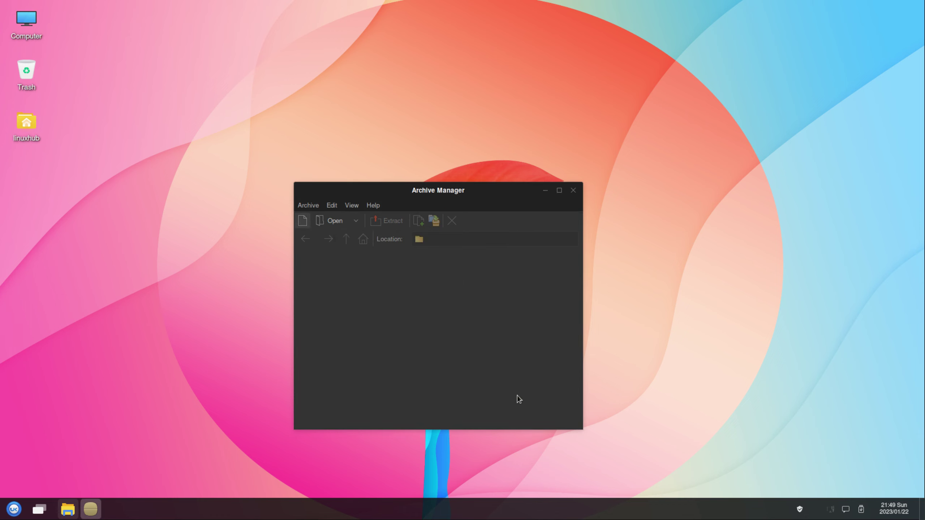
Close the archive manager and launch RebornOS Fire maximized from the application list.
{"action": "left_click", "coordinate": [575, 193]}
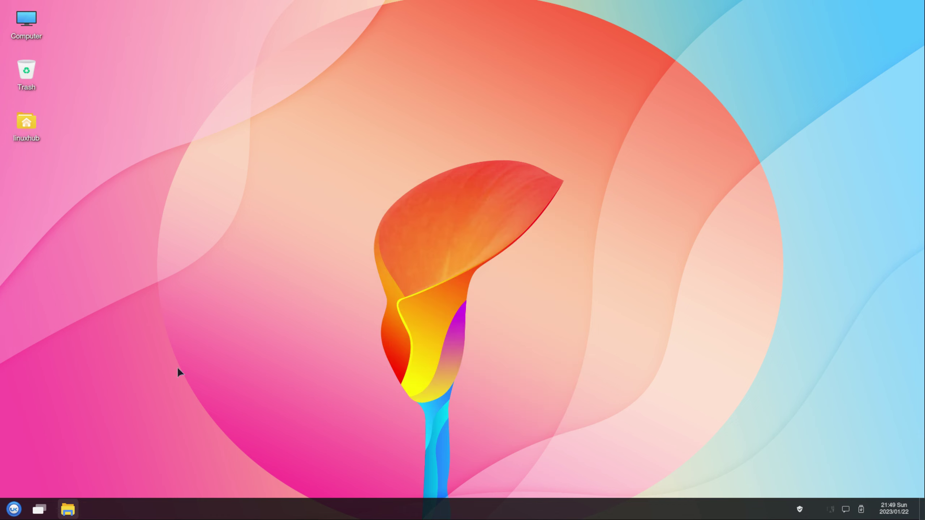
{"action": "left_click", "coordinate": [14, 509]}
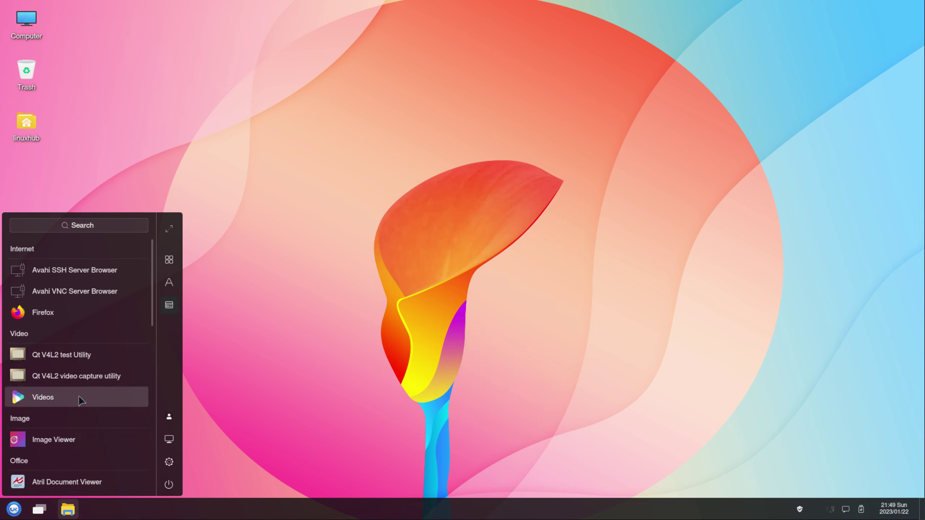
{"action": "scroll", "coordinate": [81, 408], "scroll_direction": "down", "scroll_amount": 3}
{"action": "scroll", "coordinate": [81, 410], "scroll_direction": "down", "scroll_amount": 5}
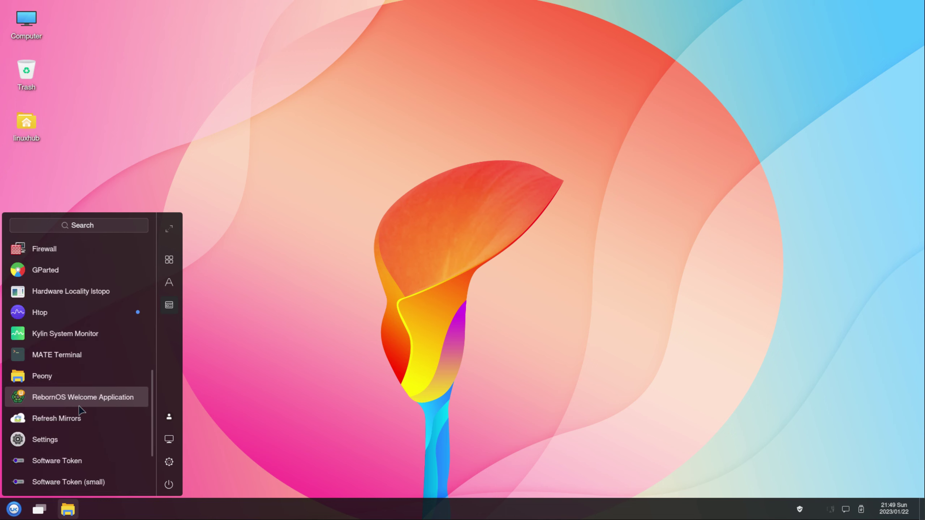
{"action": "scroll", "coordinate": [134, 383], "scroll_direction": "down", "scroll_amount": 2}
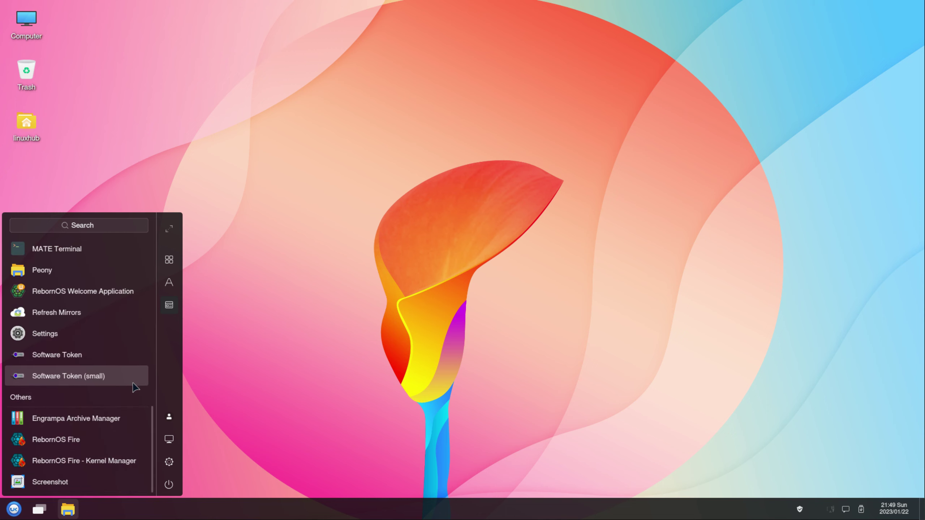
{"action": "left_click", "coordinate": [63, 440]}
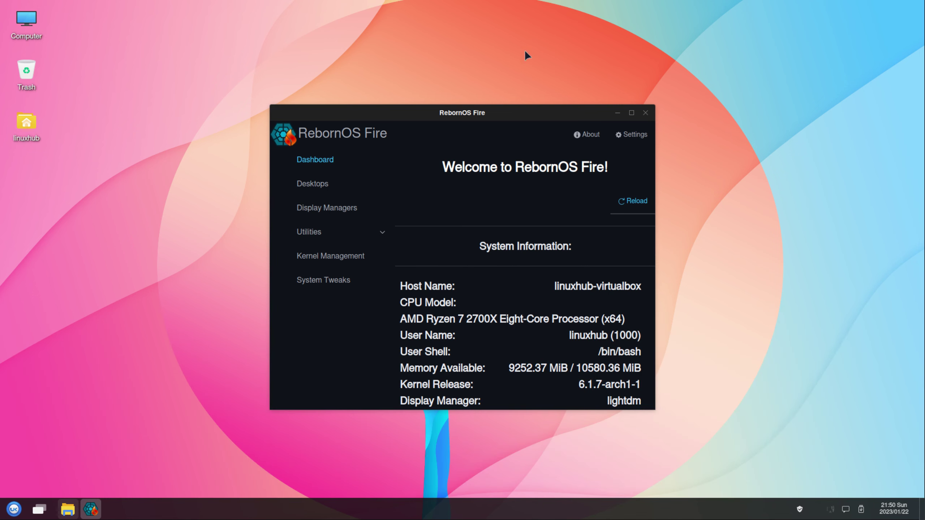
{"action": "double_click", "coordinate": [527, 113]}
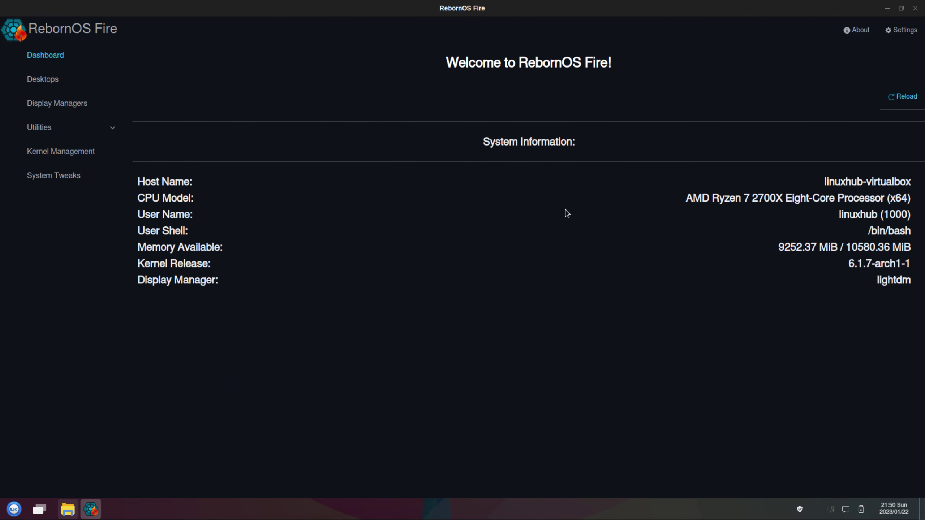
Show the Desktops page and scroll down to the XFCE card.
{"action": "left_click", "coordinate": [46, 80]}
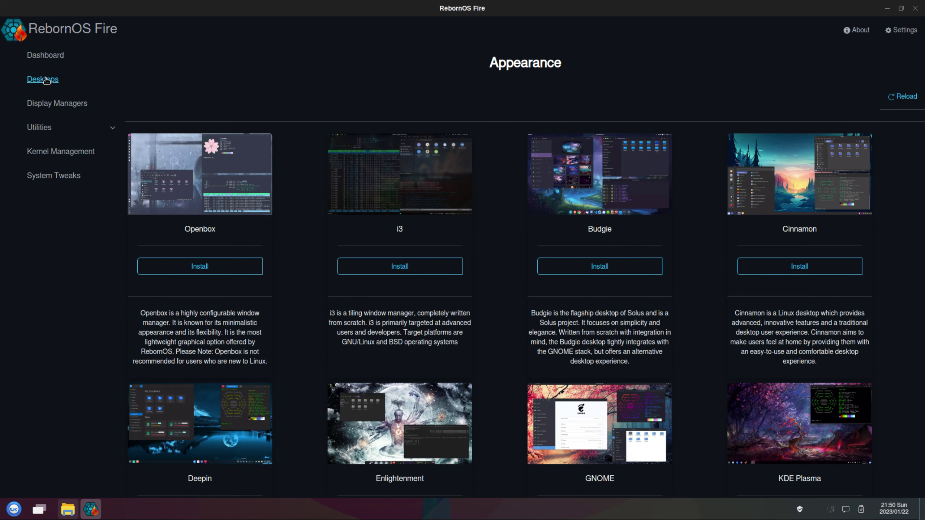
{"action": "scroll", "coordinate": [674, 268], "scroll_direction": "down", "scroll_amount": 2}
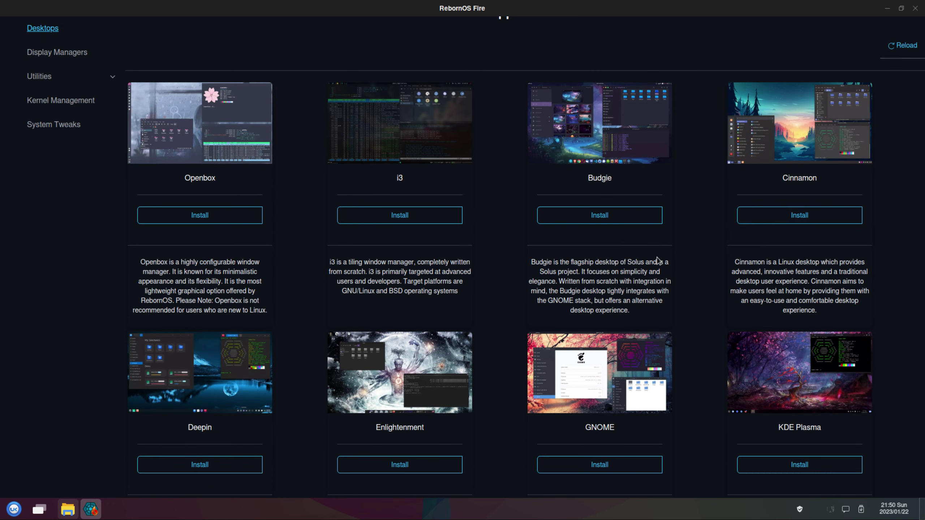
{"action": "scroll", "coordinate": [658, 260], "scroll_direction": "down", "scroll_amount": 3}
{"action": "scroll", "coordinate": [574, 377], "scroll_direction": "down", "scroll_amount": 14}
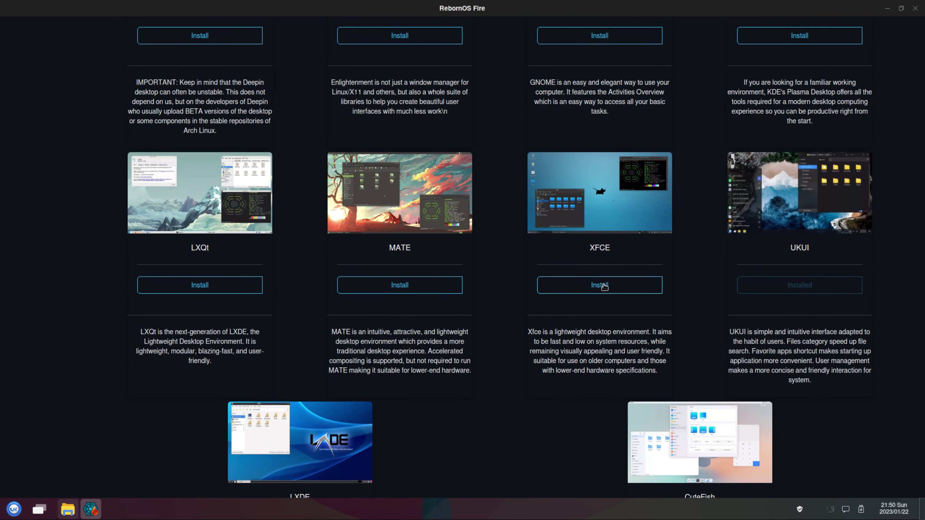
Install the XFCE desktop, confirming and authorising with the administrator password.
{"action": "left_click", "coordinate": [604, 287]}
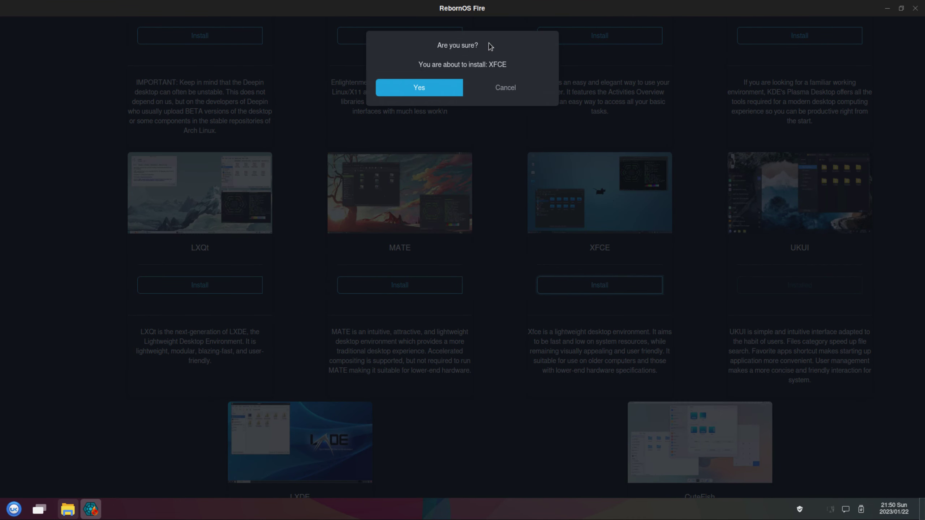
{"action": "left_click", "coordinate": [403, 88]}
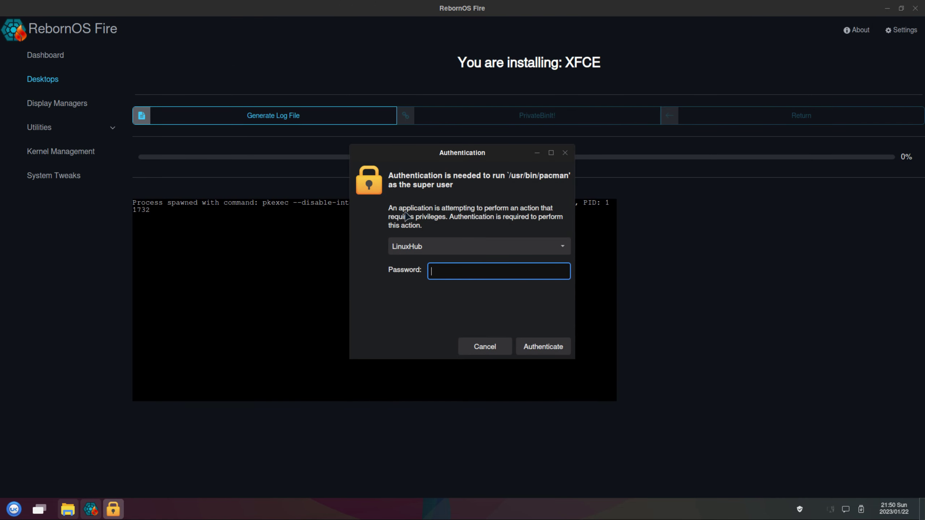
{"action": "key", "text": "Return"}
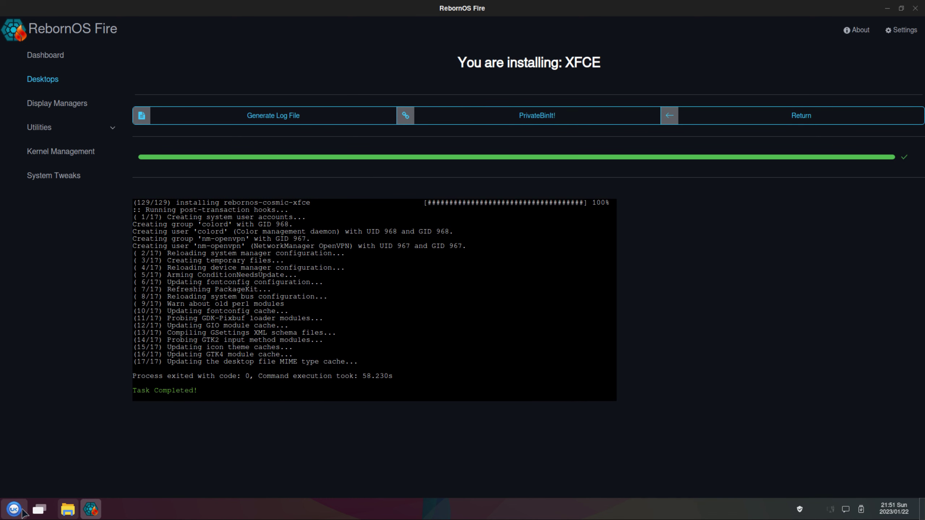
Close RebornOS Fire from its taskbar entry after the task completes.
{"action": "right_click", "coordinate": [91, 510]}
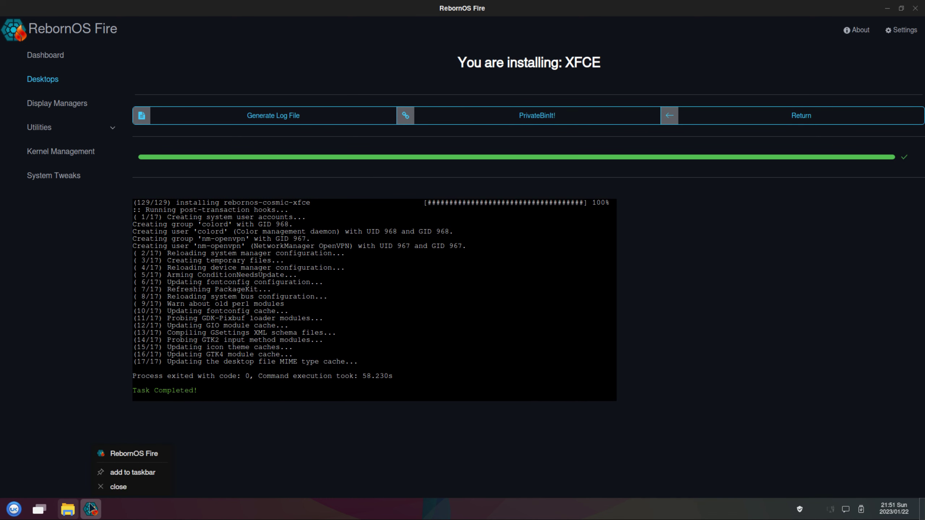
{"action": "left_click", "coordinate": [110, 488]}
{"action": "left_click", "coordinate": [14, 509]}
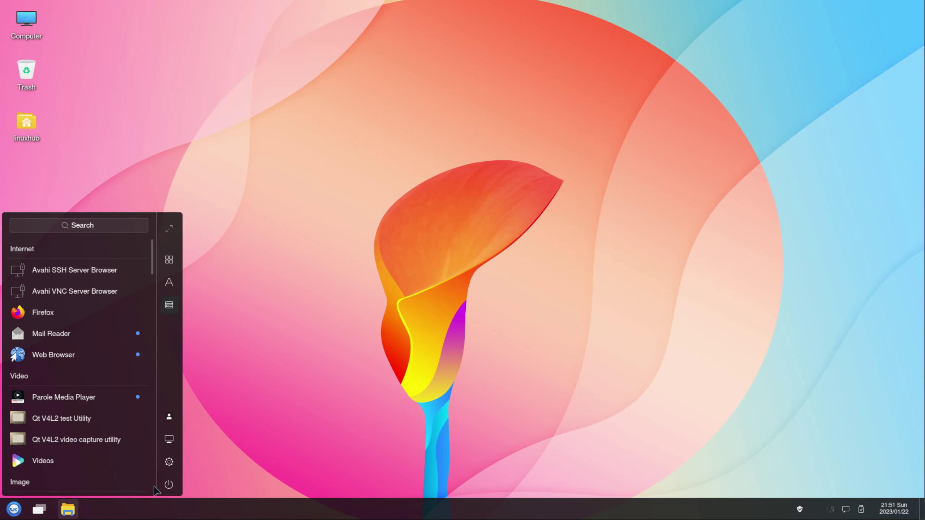
Log out of UKUI and sign back in with the Xfce Session, entering the user password.
{"action": "left_click", "coordinate": [170, 483]}
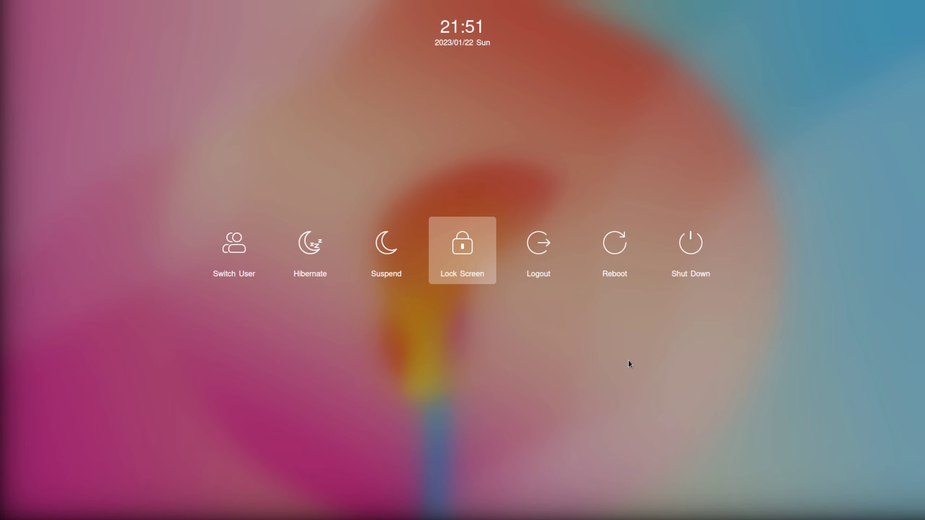
{"action": "left_click", "coordinate": [537, 244]}
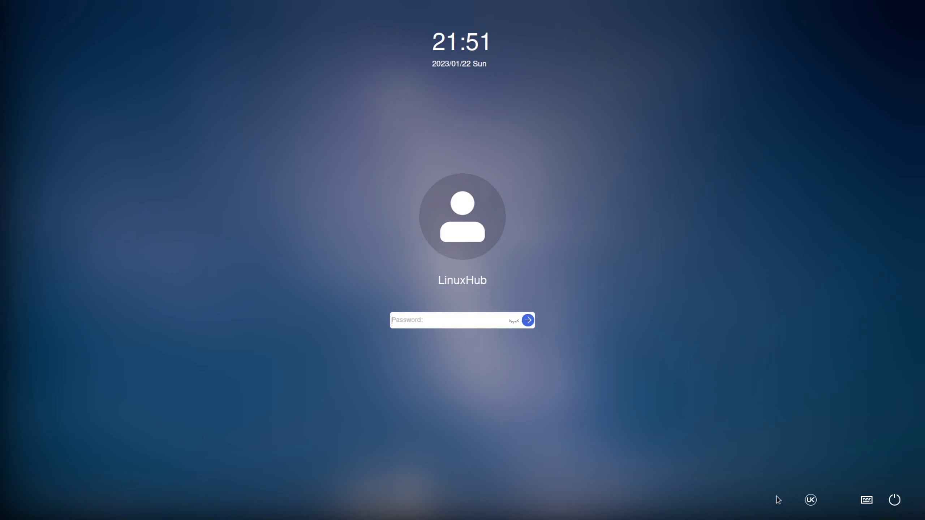
{"action": "left_click", "coordinate": [811, 500]}
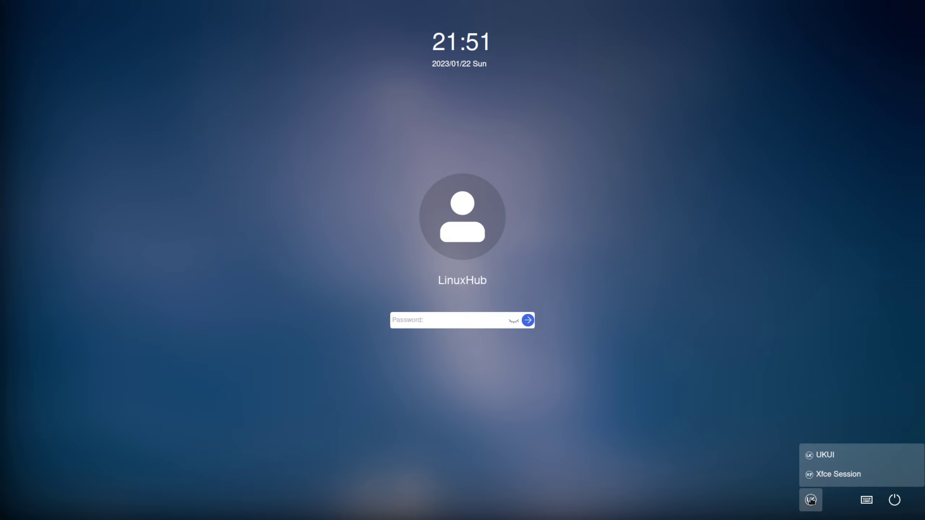
{"action": "left_click", "coordinate": [837, 476]}
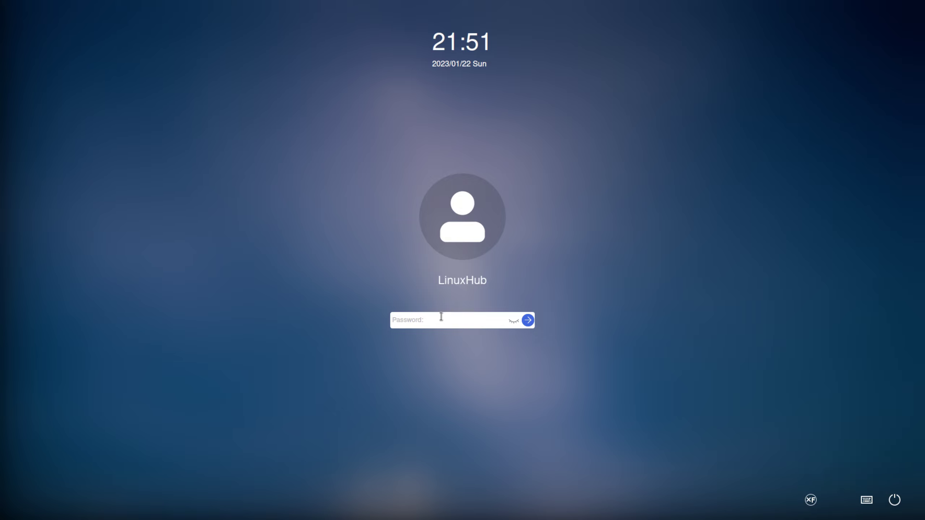
{"action": "type", "text": "•"}
{"action": "key", "text": "Return"}
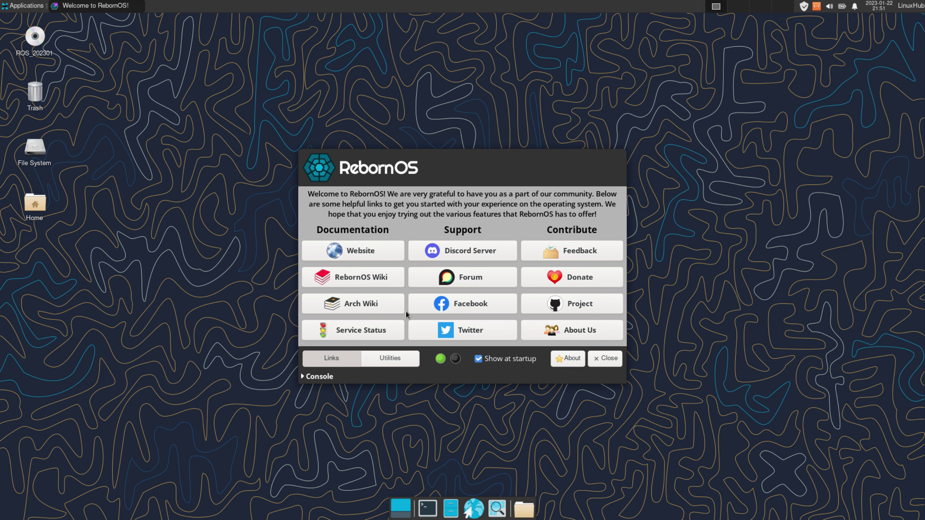
Close the Welcome to RebornOS window and browse the Xfce Applications menu before dismissing it.
{"action": "left_click", "coordinate": [609, 360]}
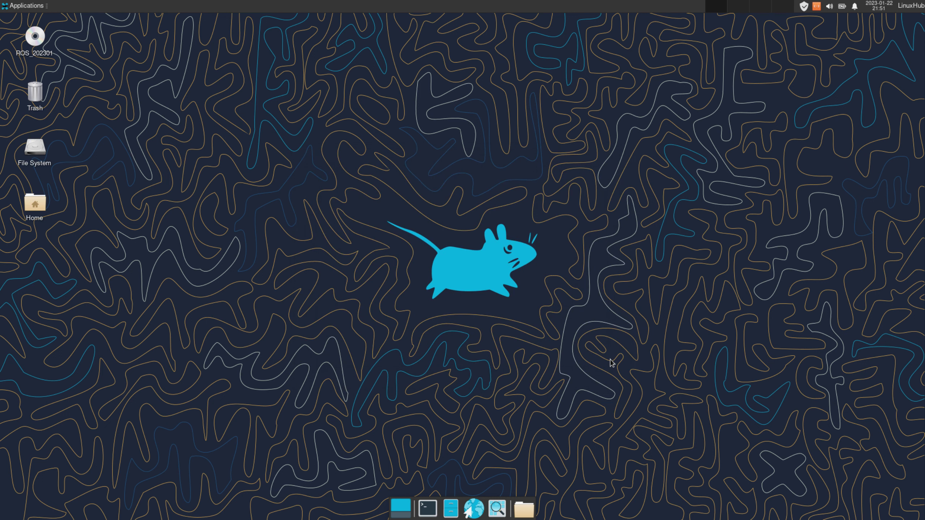
{"action": "left_click", "coordinate": [7, 11]}
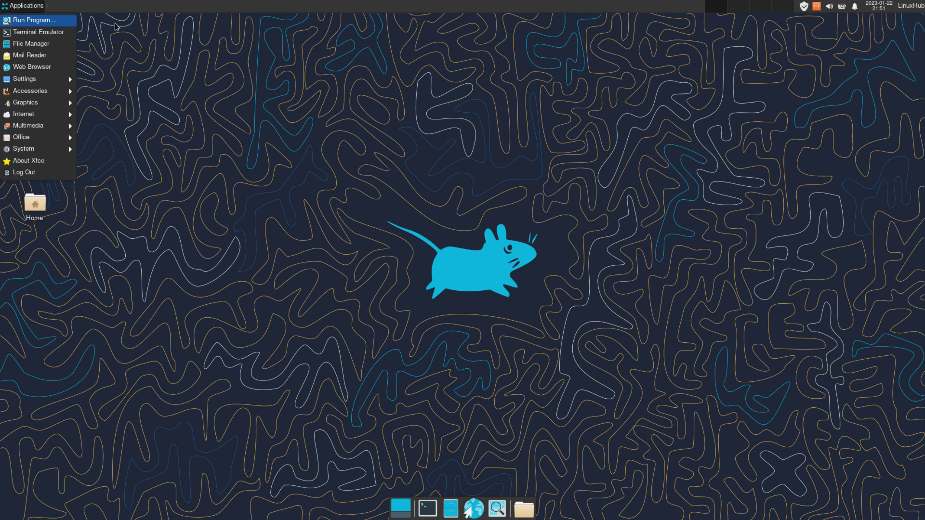
{"action": "left_click", "coordinate": [473, 176]}
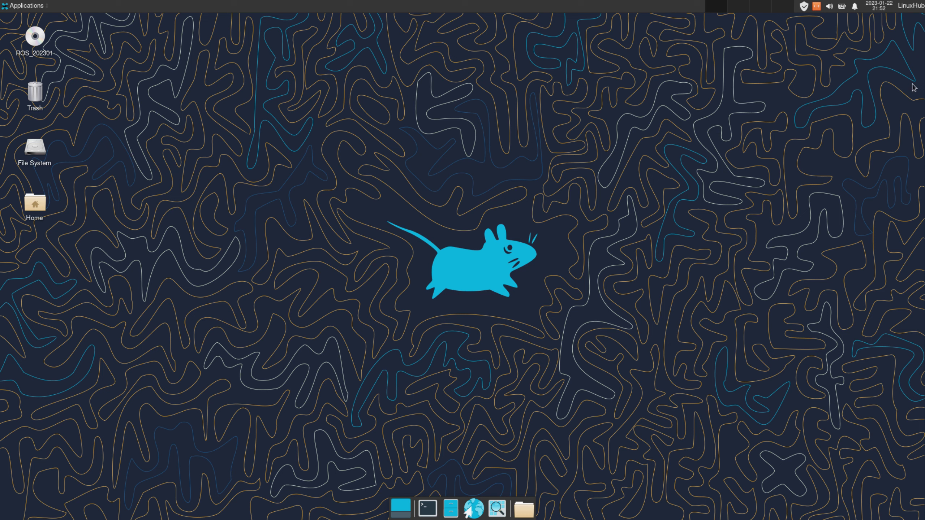
{"action": "left_click", "coordinate": [914, 7]}
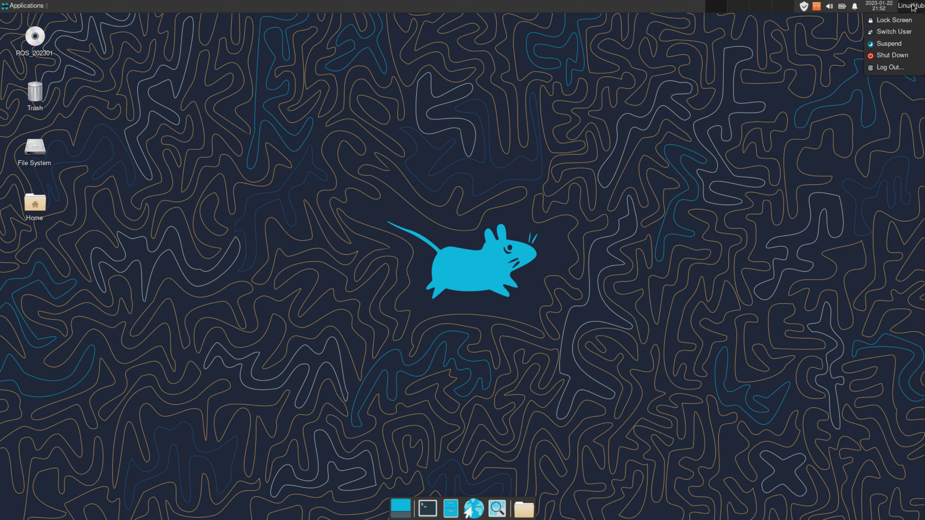
Log out of Xfce and sign back in choosing the UKUI session.
{"action": "left_click", "coordinate": [882, 68]}
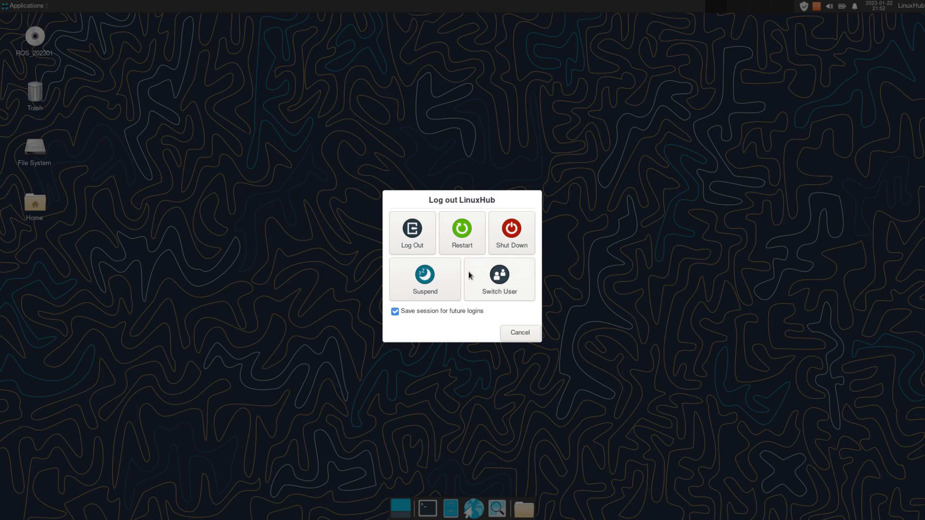
{"action": "left_click", "coordinate": [407, 238]}
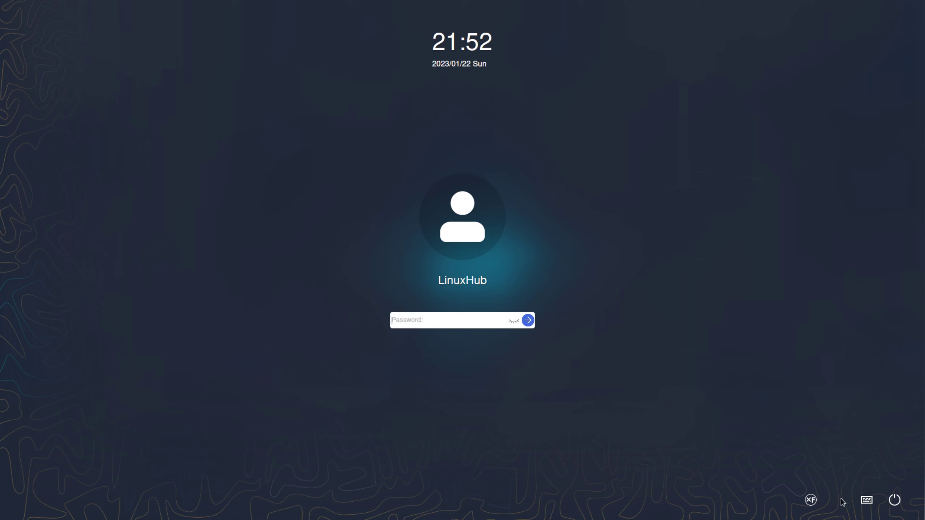
{"action": "left_click", "coordinate": [811, 501]}
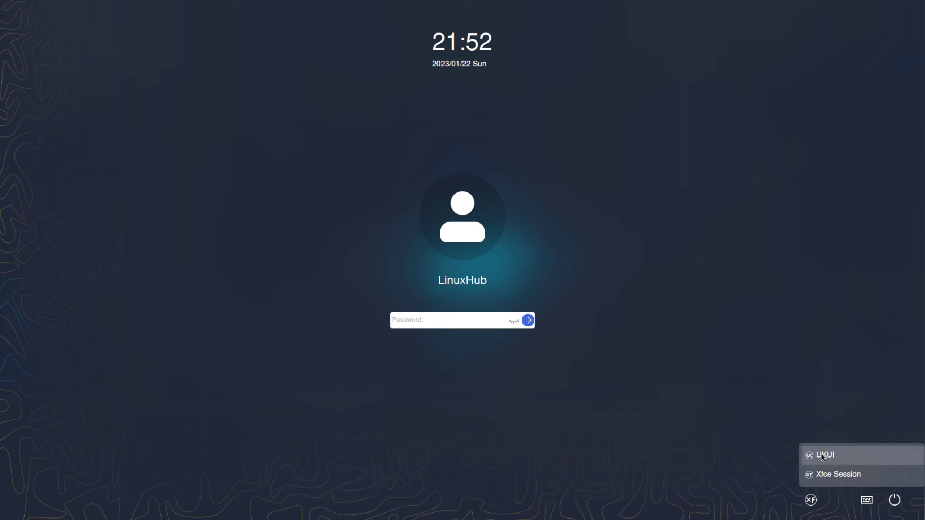
{"action": "left_click", "coordinate": [821, 454]}
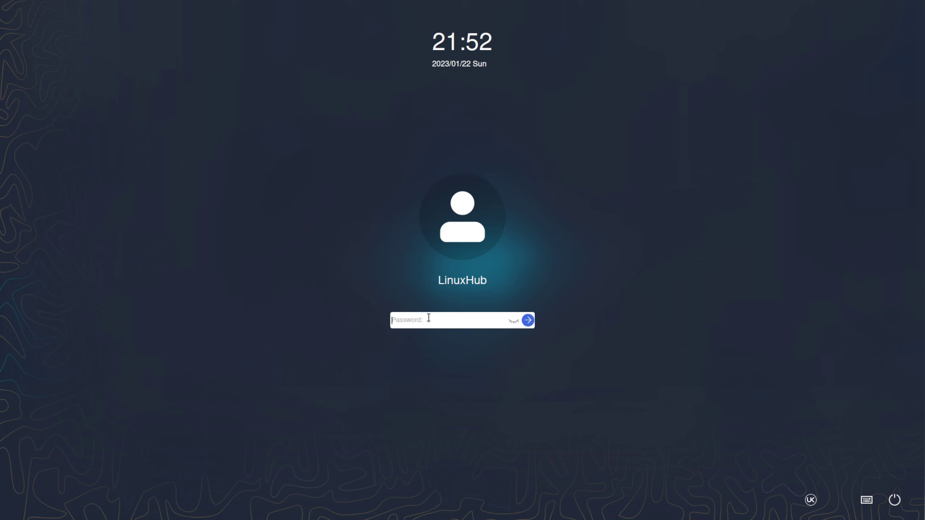
{"action": "key", "text": "Return"}
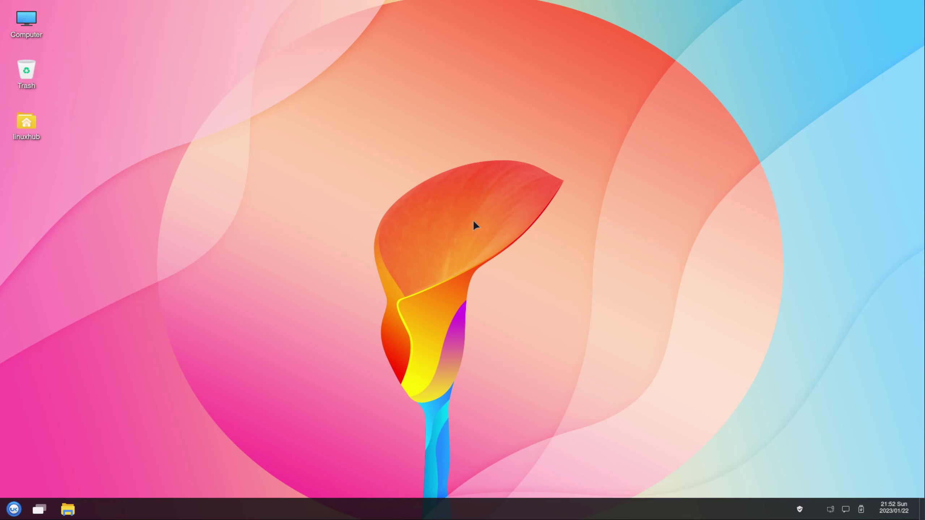
Open the desktop background settings from the desktop's right-click menu and move the window aside.
{"action": "right_click", "coordinate": [473, 223]}
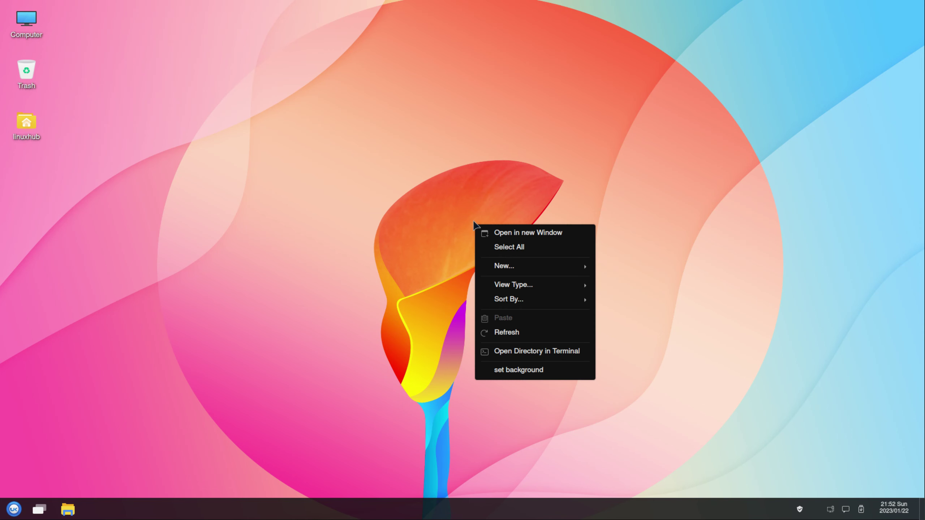
{"action": "left_click", "coordinate": [515, 369]}
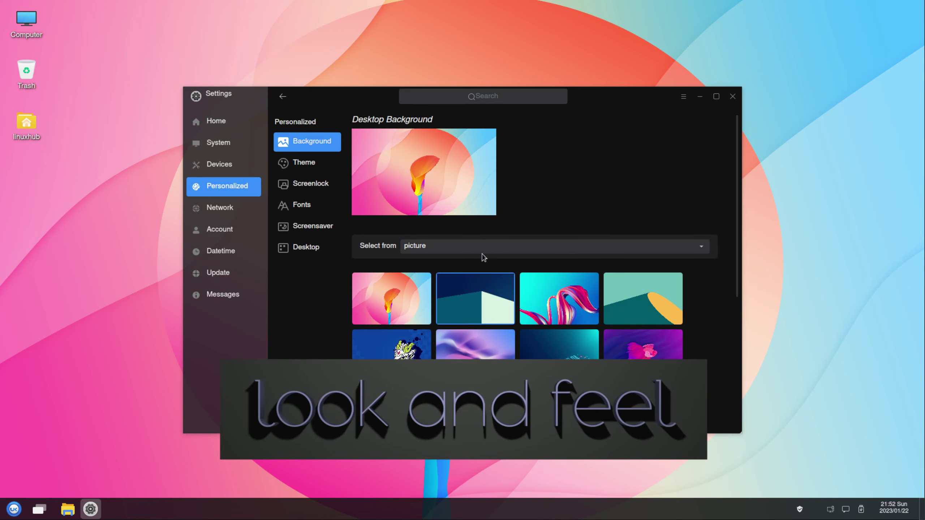
{"action": "left_click_drag", "start_coordinate": [601, 94], "coordinate": [787, 12]}
Try the teal, pink ribbon, dune, dragon, wave and swirl wallpapers, ending on the glowing creature.
{"action": "left_click", "coordinate": [650, 217]}
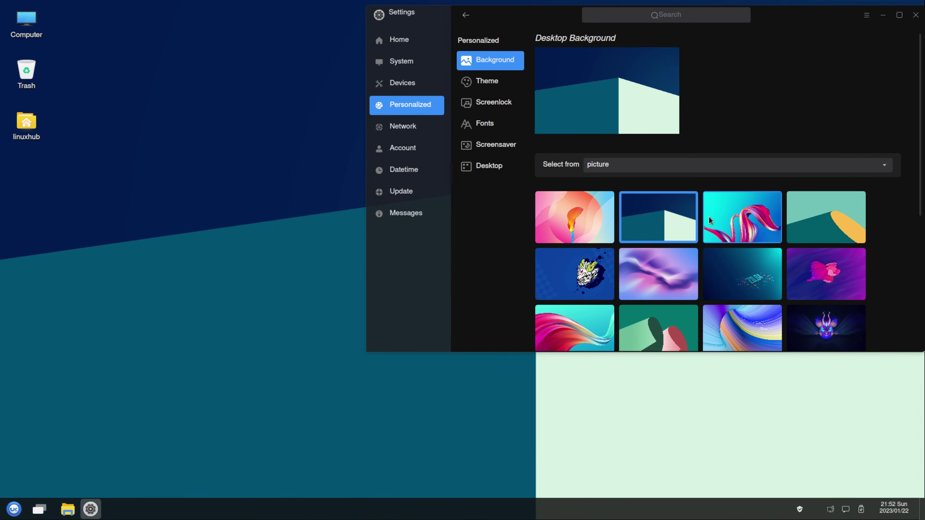
{"action": "left_click", "coordinate": [734, 219]}
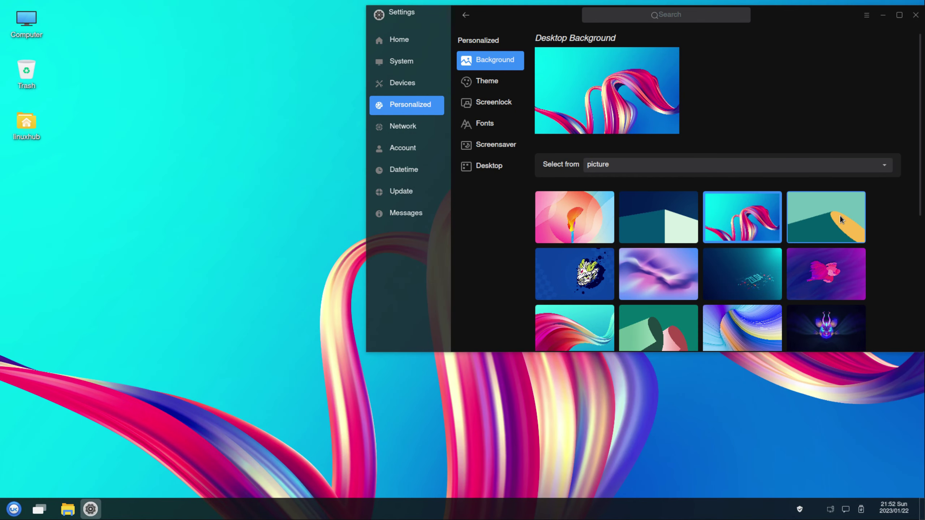
{"action": "left_click", "coordinate": [824, 219]}
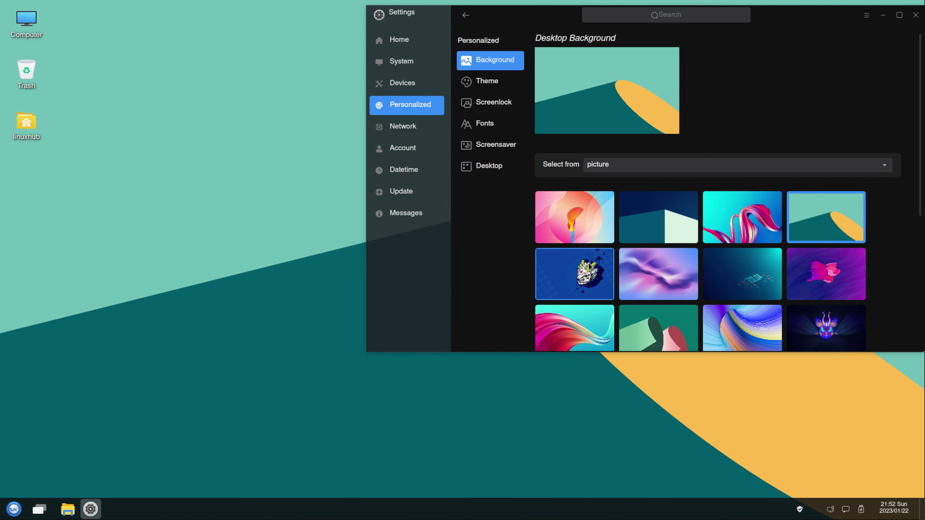
{"action": "left_click", "coordinate": [588, 267]}
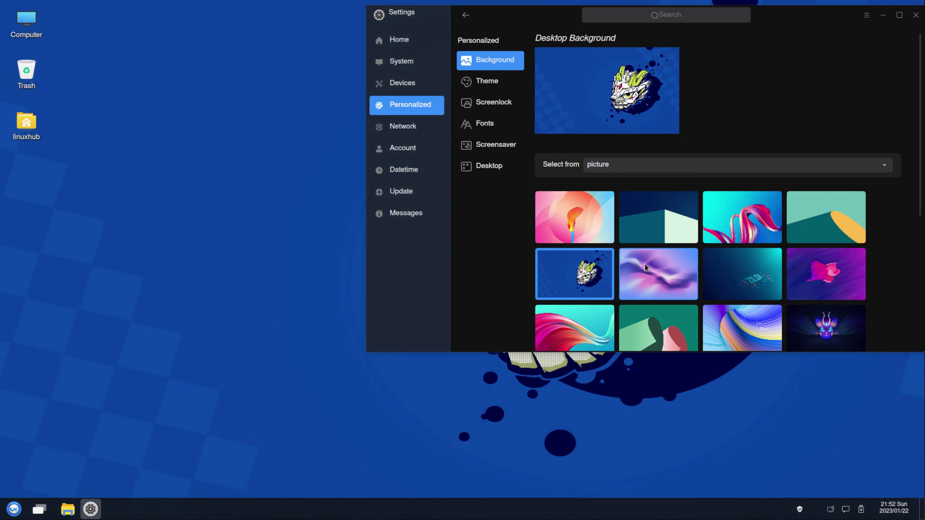
{"action": "left_click", "coordinate": [647, 265]}
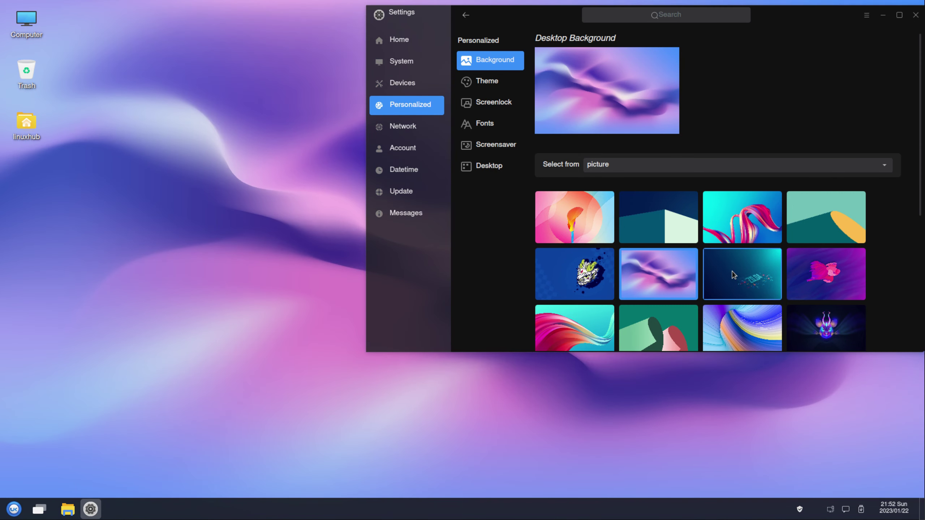
{"action": "left_click", "coordinate": [728, 274]}
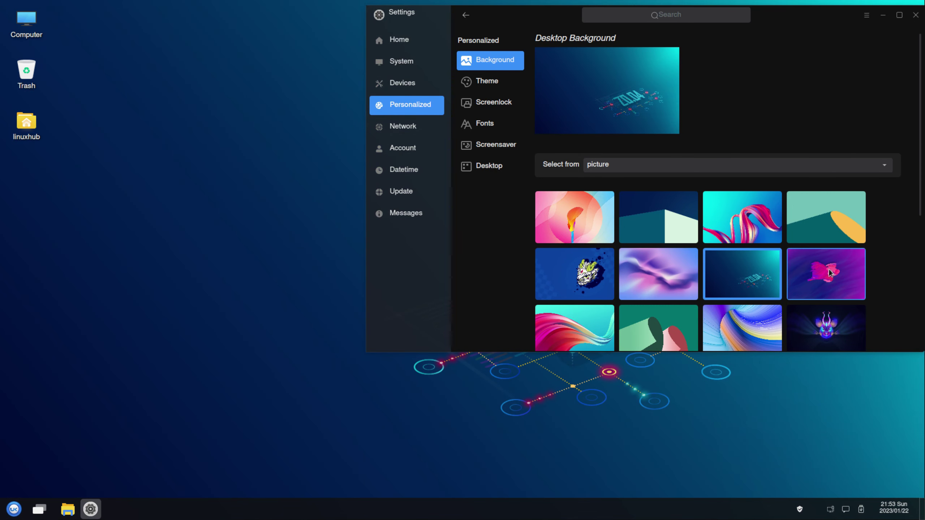
{"action": "left_click", "coordinate": [829, 273]}
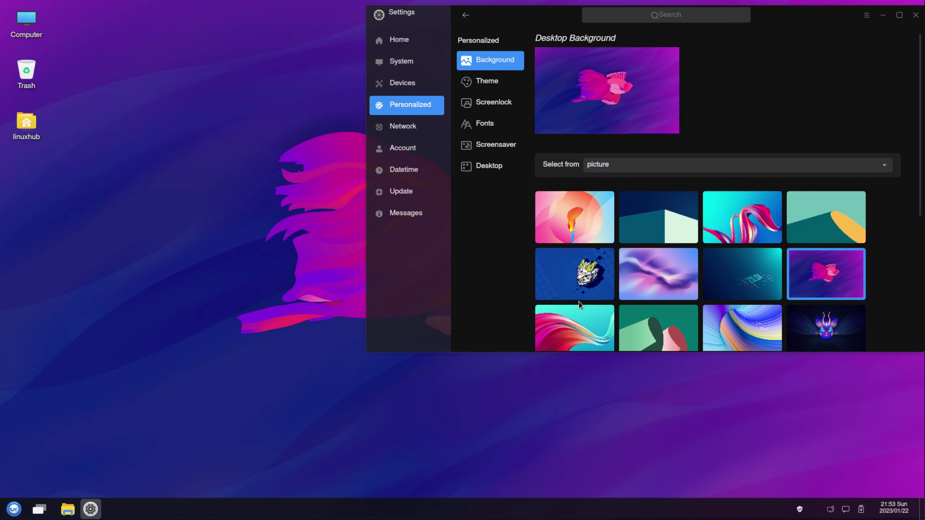
{"action": "left_click", "coordinate": [574, 331]}
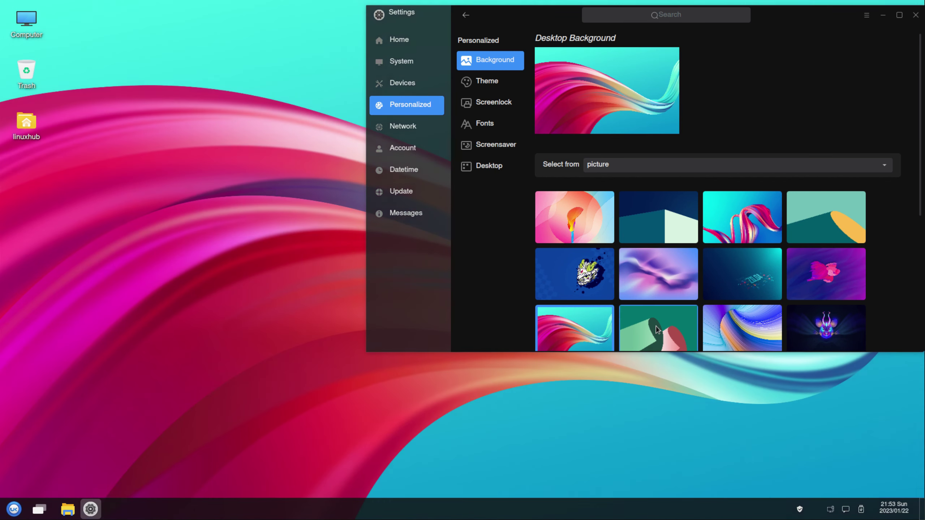
{"action": "left_click", "coordinate": [657, 326]}
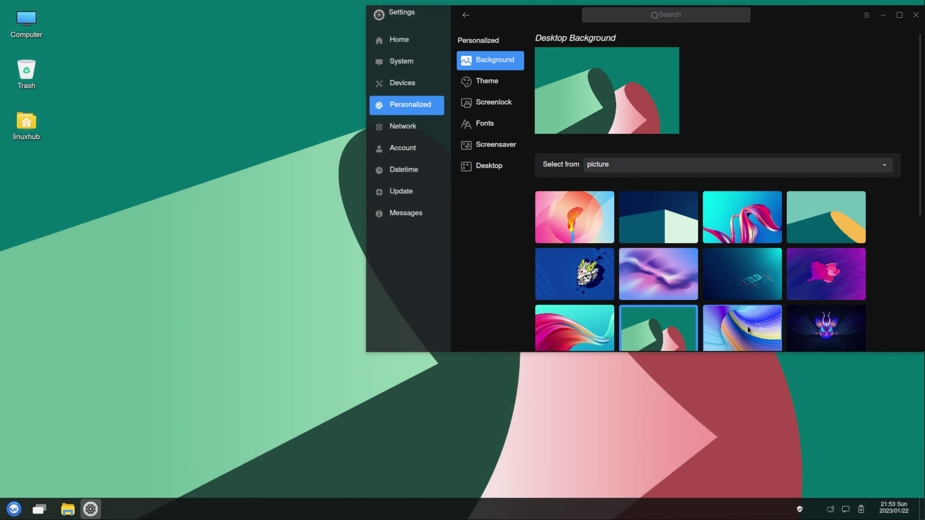
{"action": "left_click", "coordinate": [747, 326]}
{"action": "left_click", "coordinate": [795, 322]}
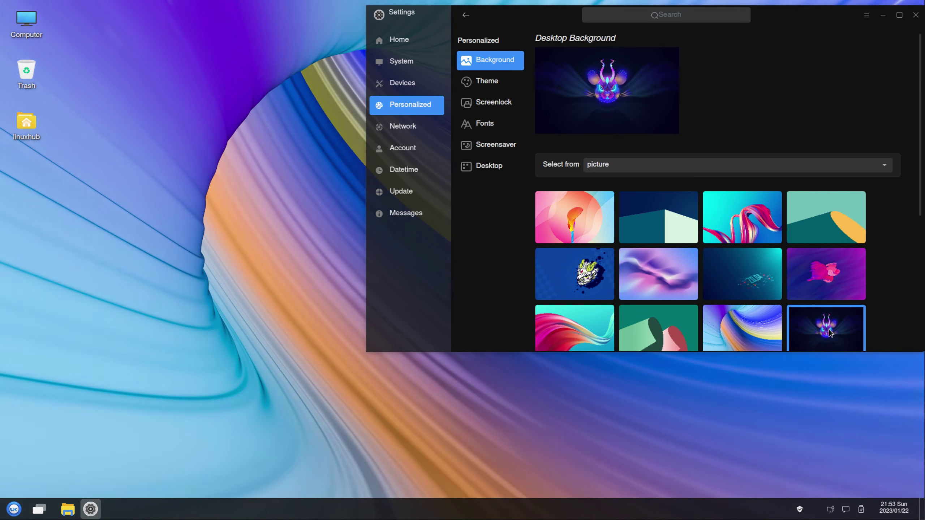
{"action": "scroll", "coordinate": [713, 259], "scroll_direction": "down", "scroll_amount": 3}
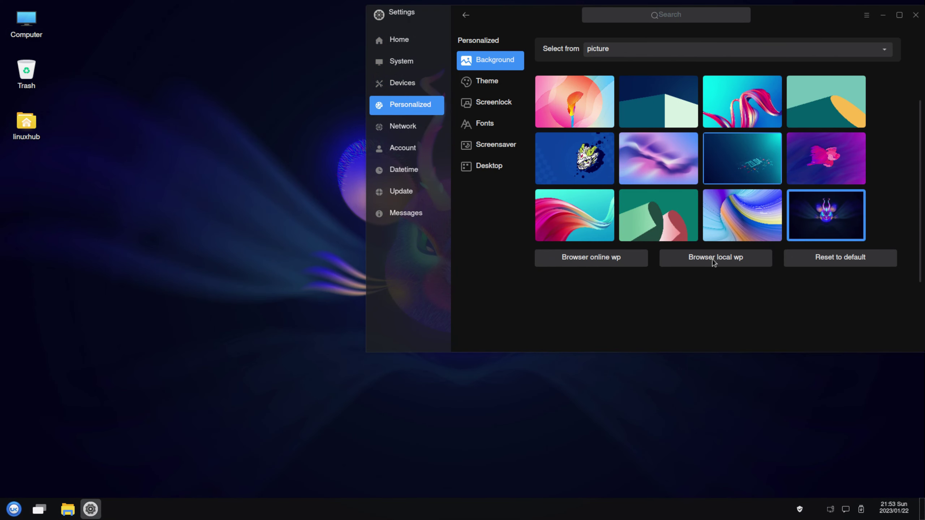
{"action": "scroll", "coordinate": [714, 262], "scroll_direction": "up", "scroll_amount": 2}
{"action": "scroll", "coordinate": [714, 263], "scroll_direction": "up", "scroll_amount": 1}
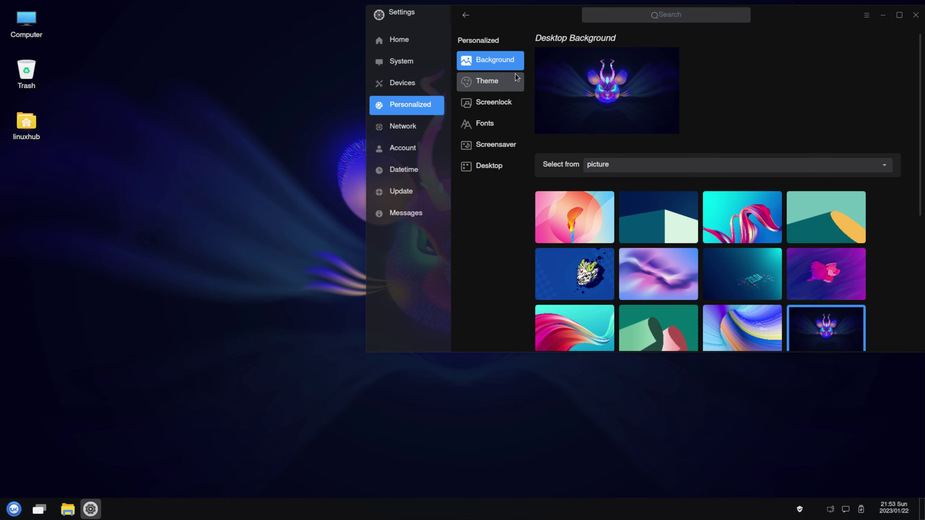
Switch the cursor theme to blue-crystal in the Theme settings.
{"action": "left_click", "coordinate": [492, 79]}
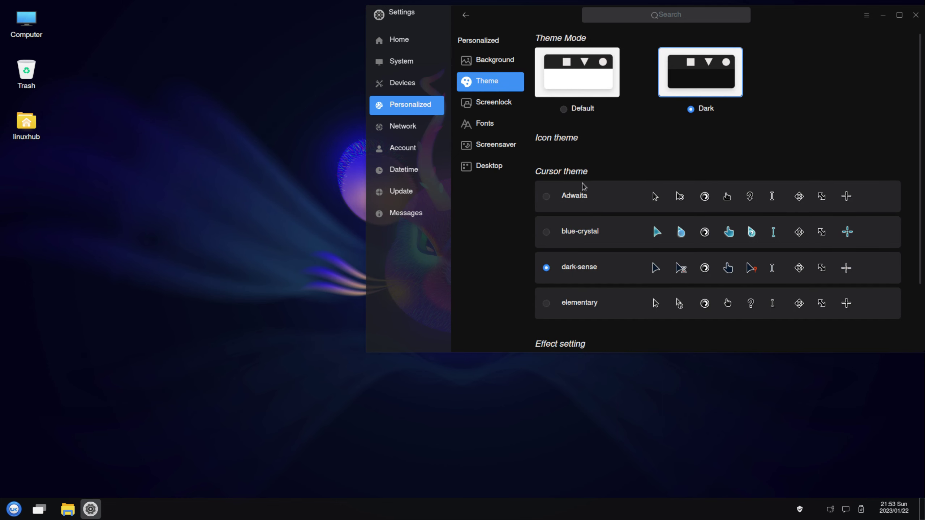
{"action": "left_click", "coordinate": [547, 232]}
{"action": "scroll", "coordinate": [646, 240], "scroll_direction": "down", "scroll_amount": 3}
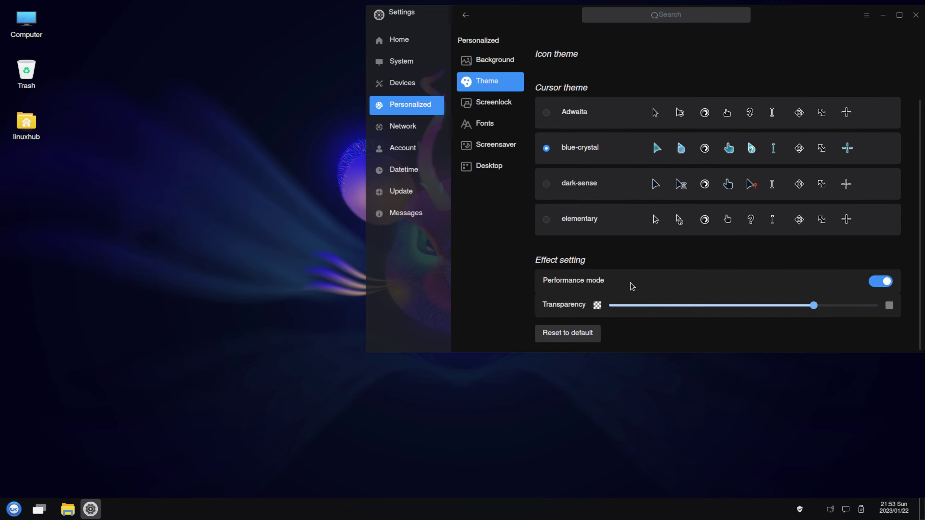
{"action": "scroll", "coordinate": [632, 286], "scroll_direction": "up", "scroll_amount": 5}
Browse the Screenlock, Fonts, Screensaver and Desktop pages, then return to Theme.
{"action": "left_click", "coordinate": [483, 106]}
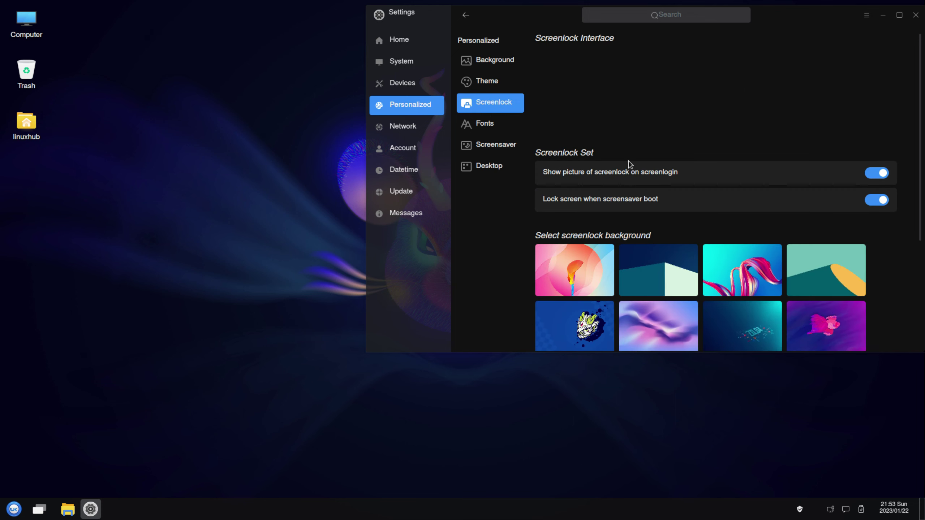
{"action": "left_click", "coordinate": [473, 124]}
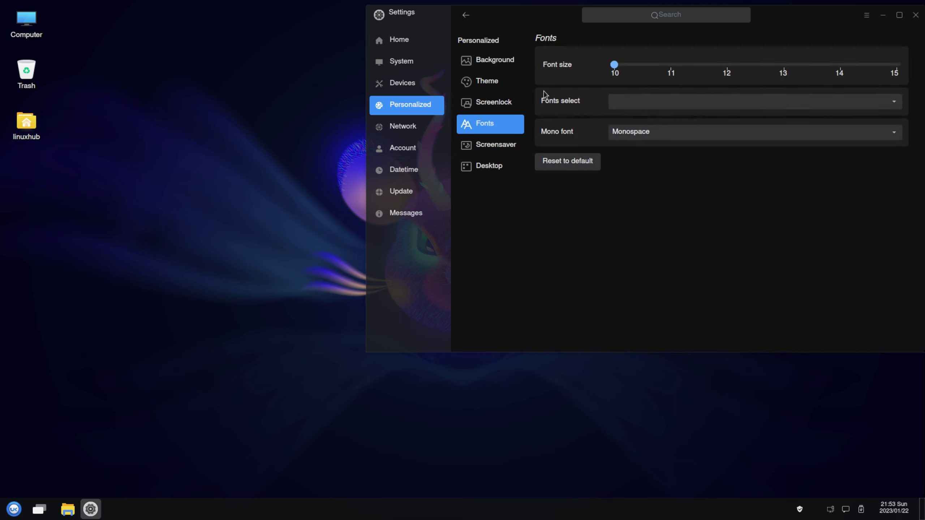
{"action": "left_click", "coordinate": [488, 148]}
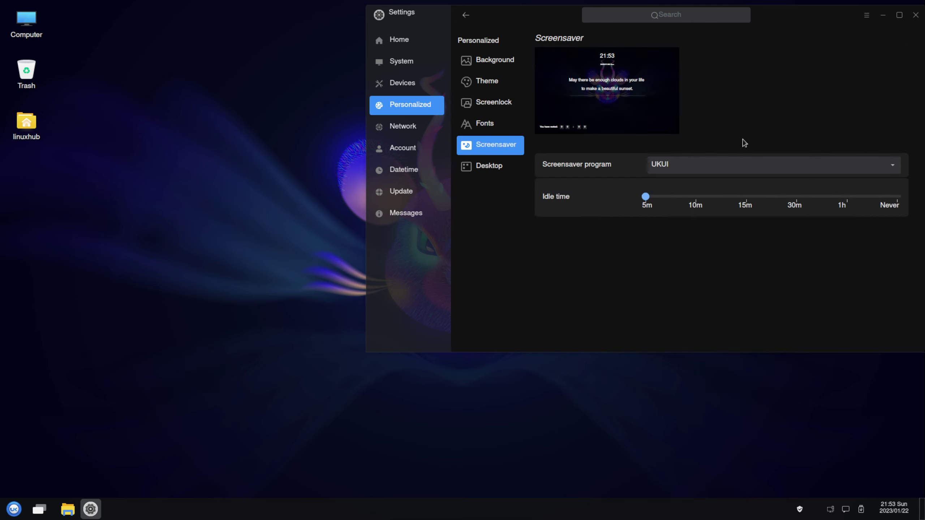
{"action": "left_click", "coordinate": [488, 171]}
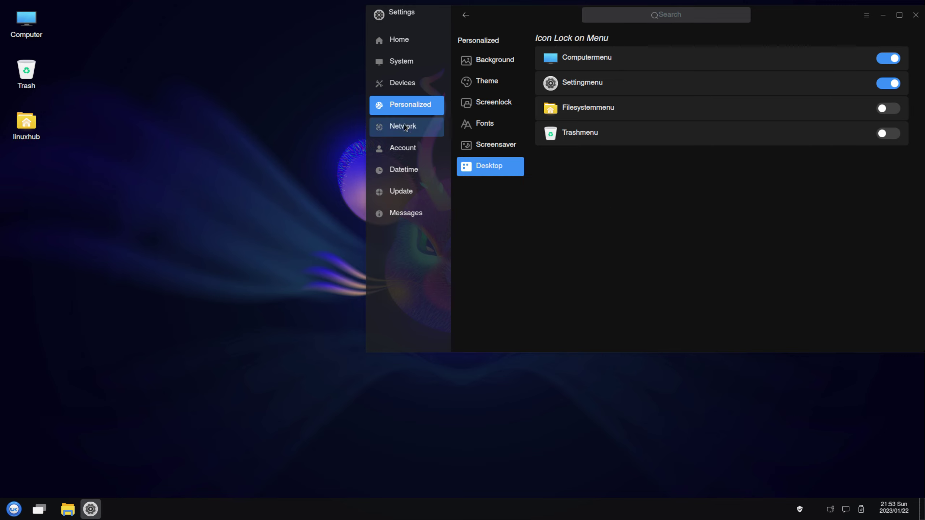
{"action": "left_click", "coordinate": [465, 16]}
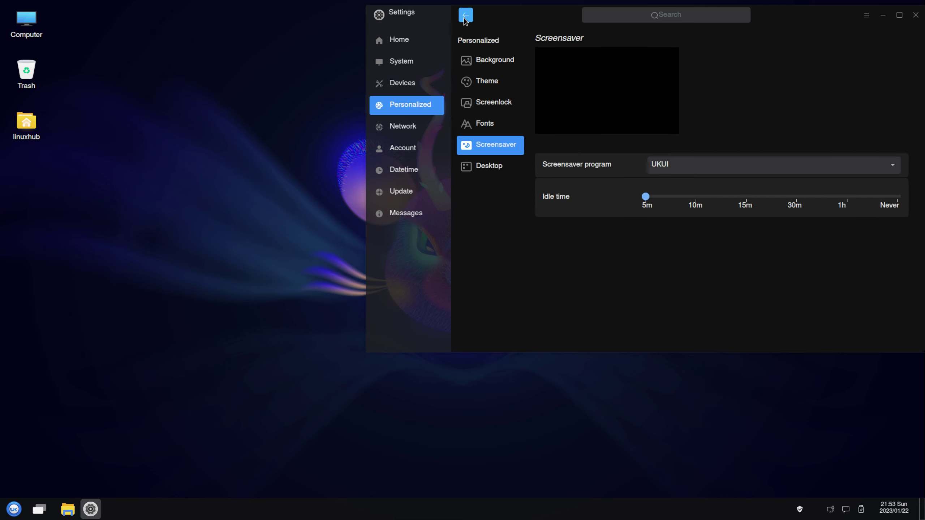
{"action": "left_click", "coordinate": [465, 17]}
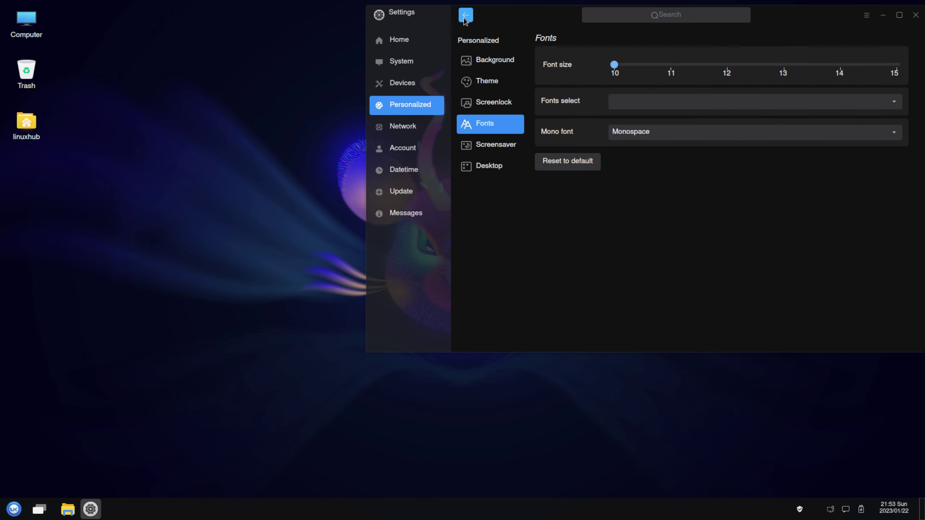
{"action": "left_click", "coordinate": [465, 17]}
{"action": "left_click", "coordinate": [465, 17]}
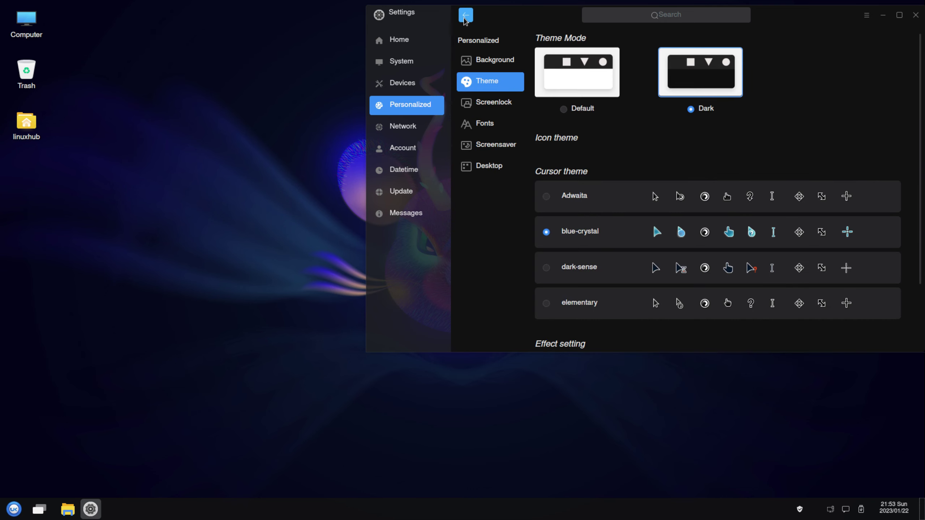
Toggle the theme mode to Default and back to Dark, then close Settings.
{"action": "left_click", "coordinate": [573, 88]}
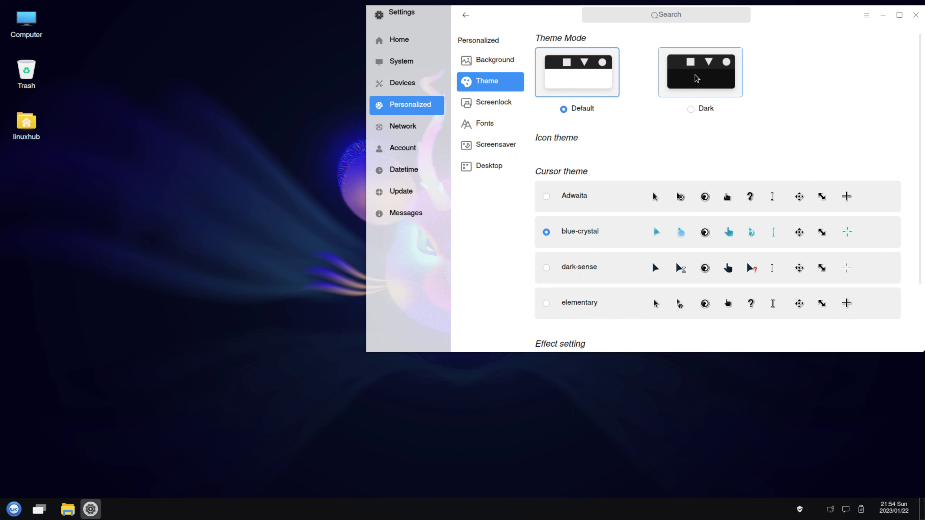
{"action": "left_click", "coordinate": [697, 78]}
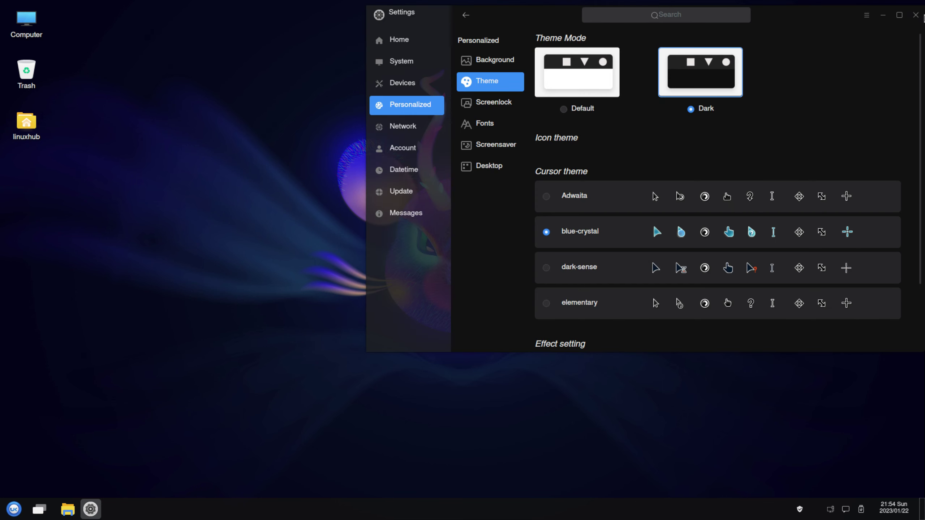
{"action": "left_click", "coordinate": [916, 15]}
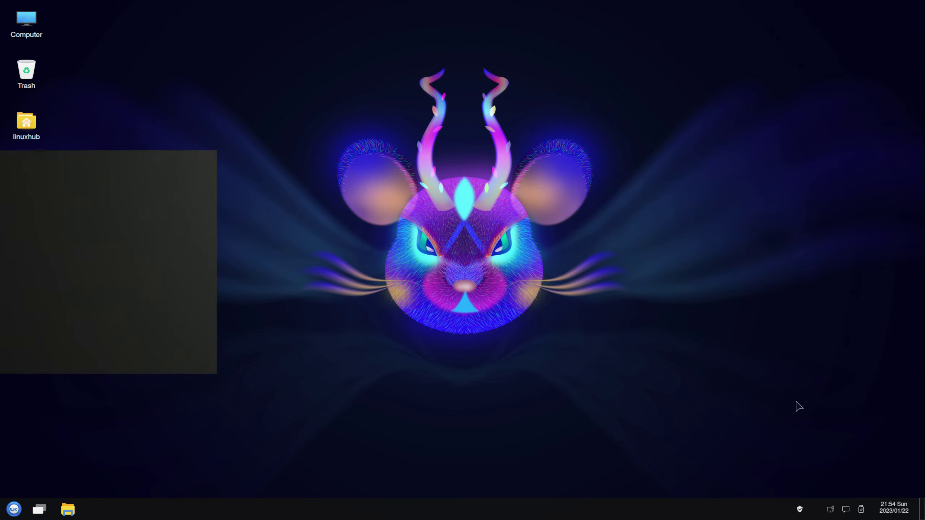
Check the network and notification panels, then show the VBOX CD-ROM ROS_202301 device popup.
{"action": "left_click", "coordinate": [831, 510]}
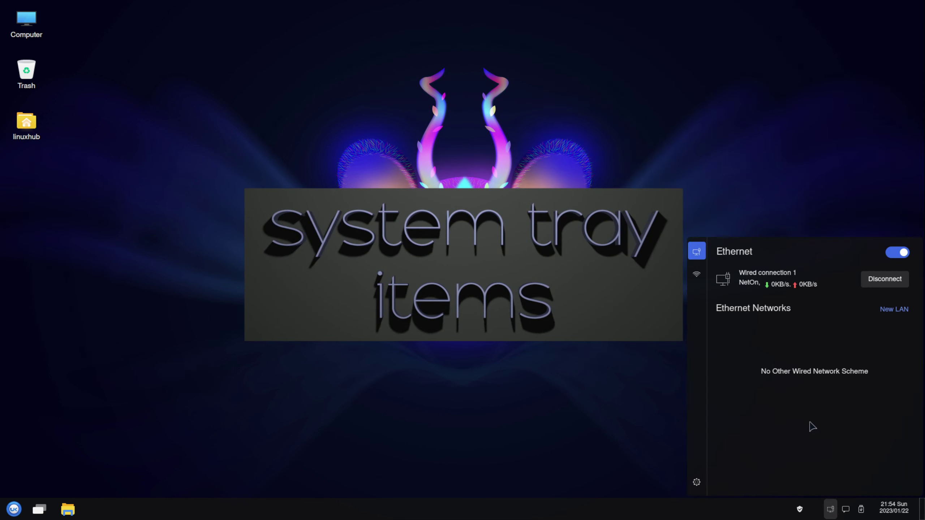
{"action": "left_click", "coordinate": [831, 510]}
{"action": "left_click", "coordinate": [846, 510]}
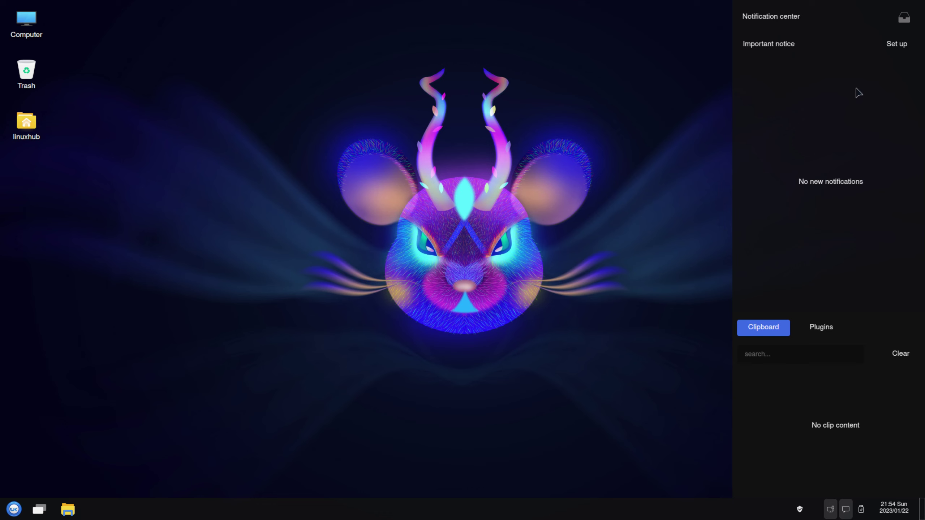
{"action": "left_click", "coordinate": [846, 509]}
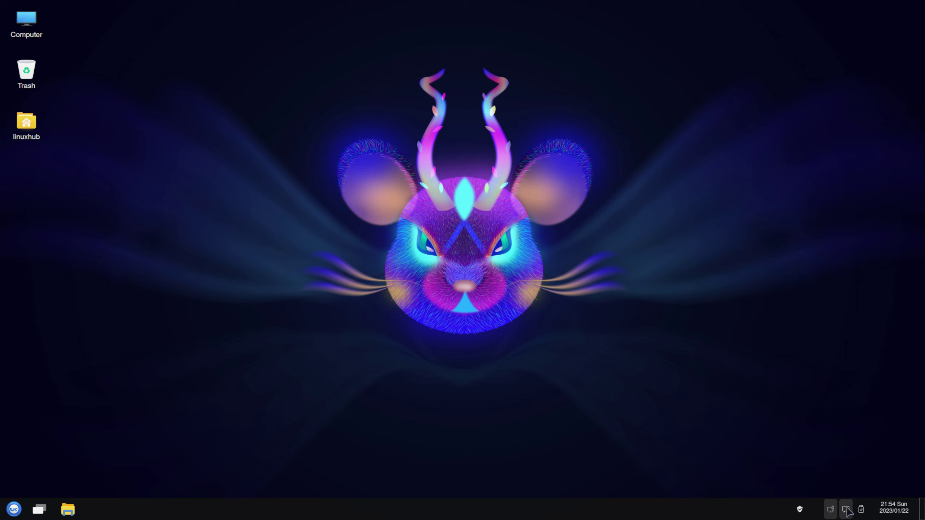
{"action": "left_click", "coordinate": [862, 510]}
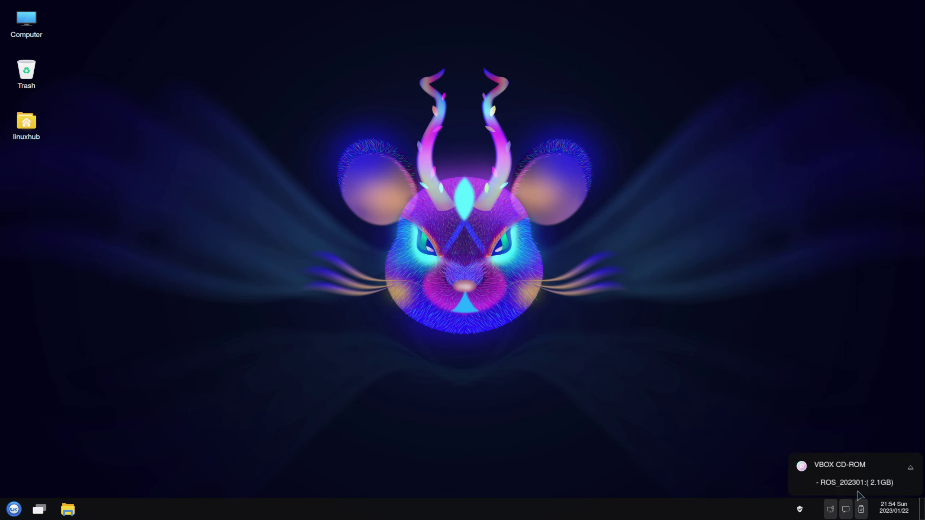